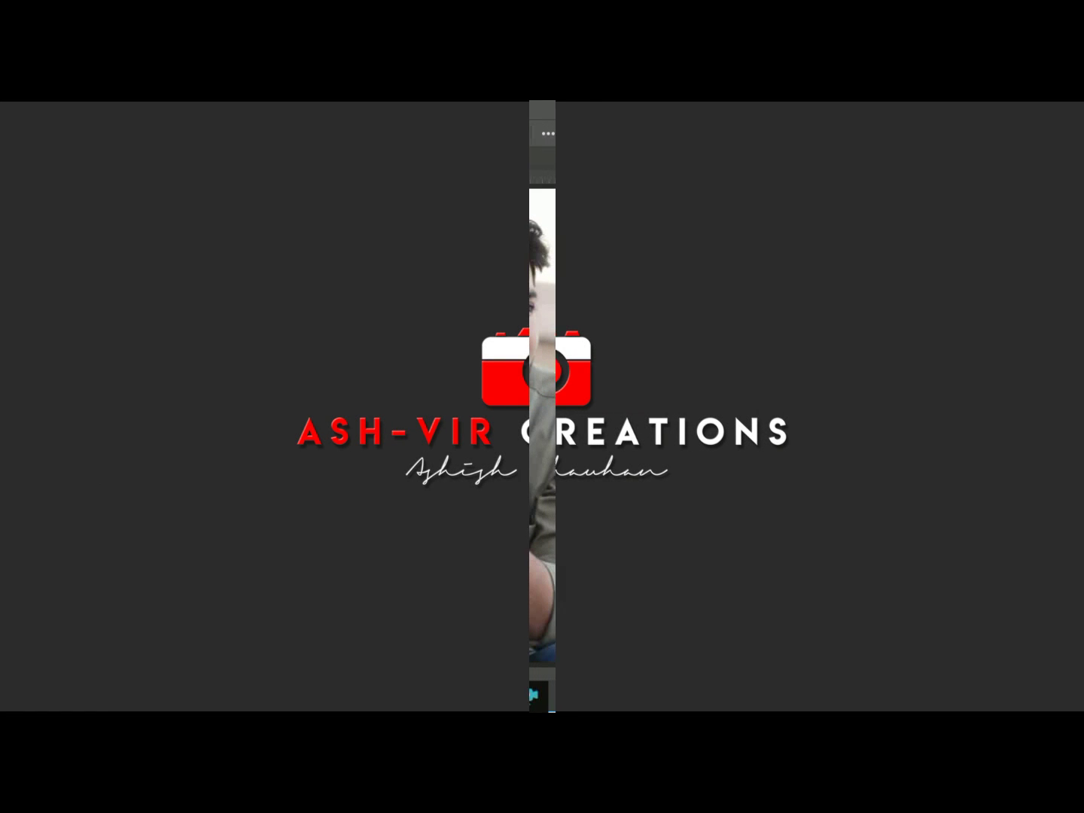
Duplicate the portrait layer Layer 0 copy within the same document, keeping the suggested name
right_click(997, 279)
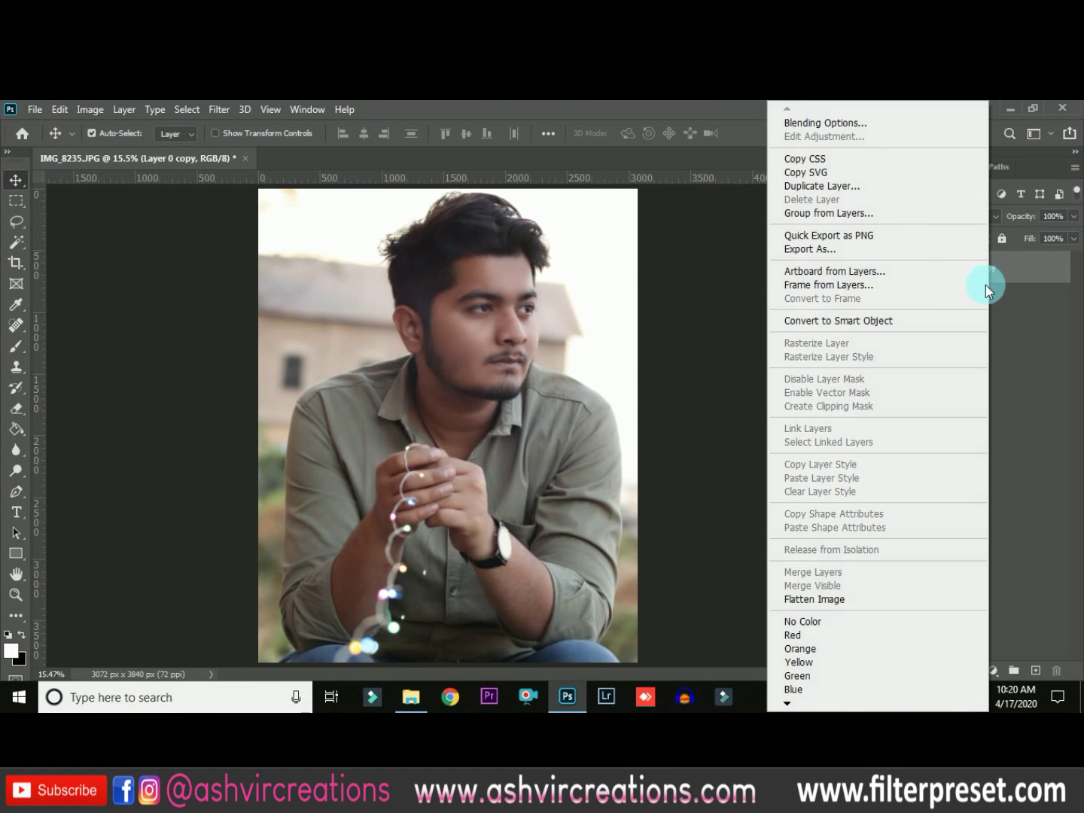
left_click(821, 185)
left_click(689, 257)
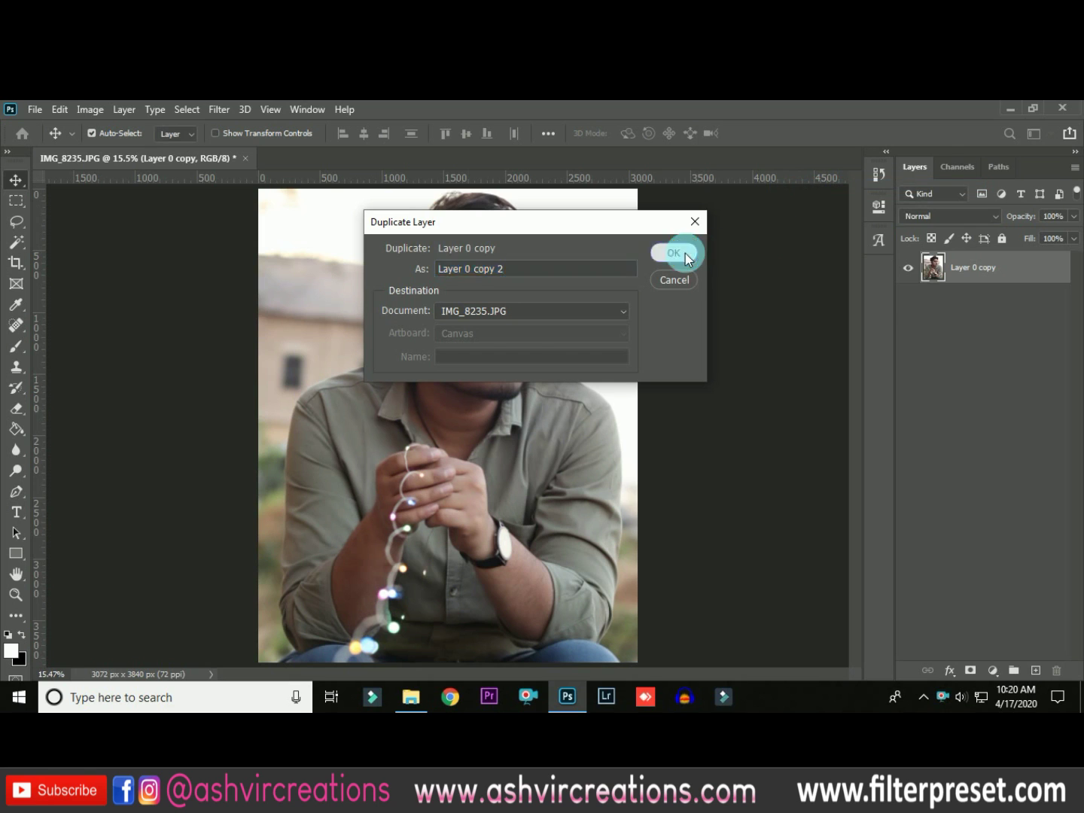
scroll(666, 271, "up", 2)
scroll(425, 308, "up", 1)
scroll(426, 308, "up", 1)
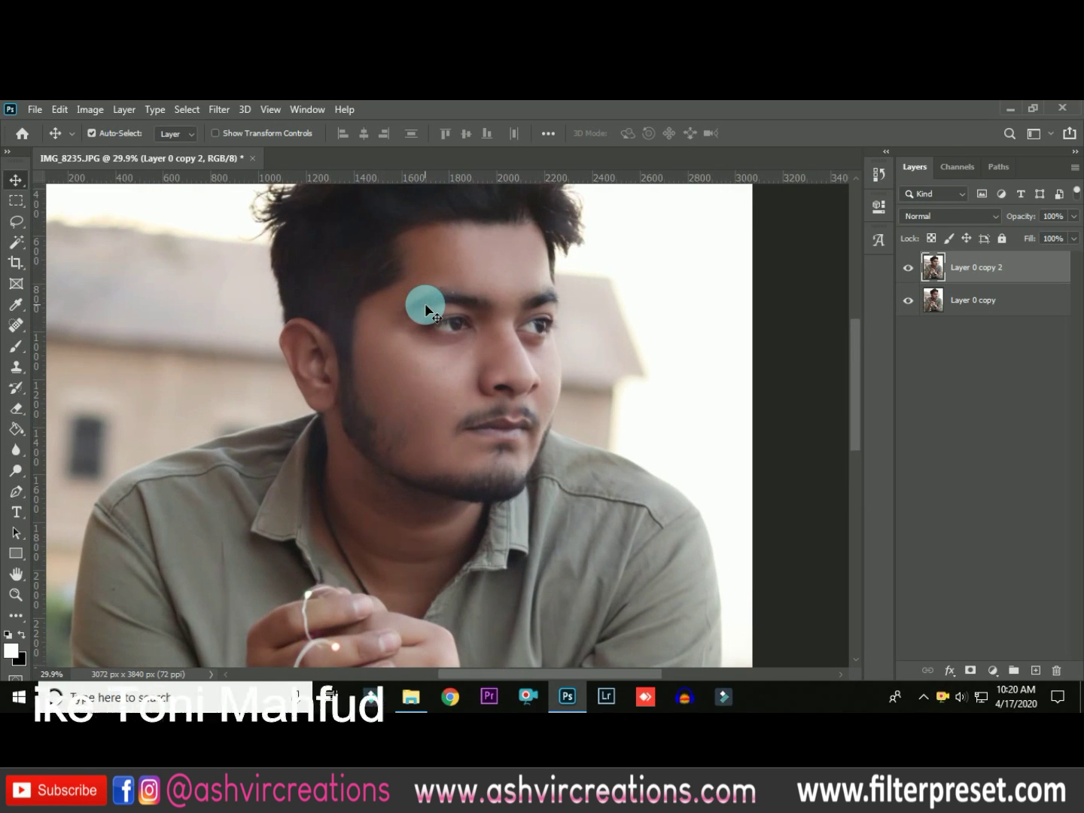
scroll(426, 304, "down", 1)
scroll(427, 286, "up", 3)
scroll(429, 275, "down", 5)
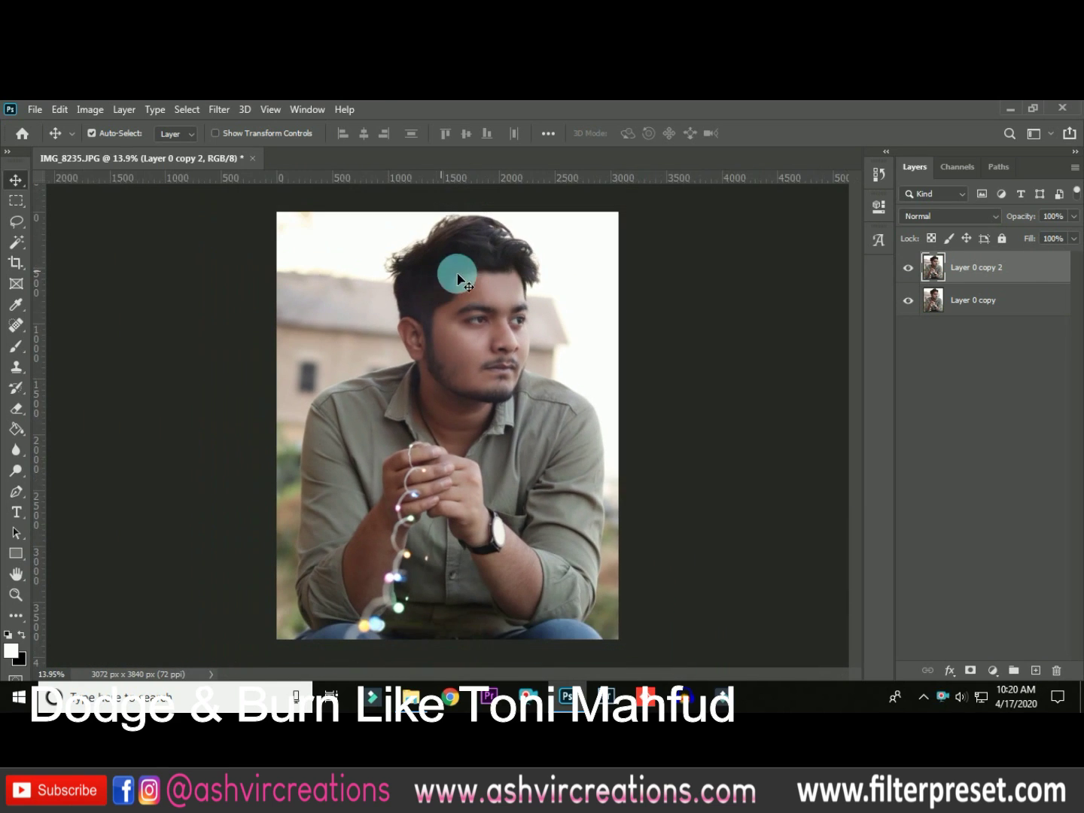
Duplicate the uppermost portrait layer and rename the new copy dodge
right_click(1028, 267)
left_click(882, 185)
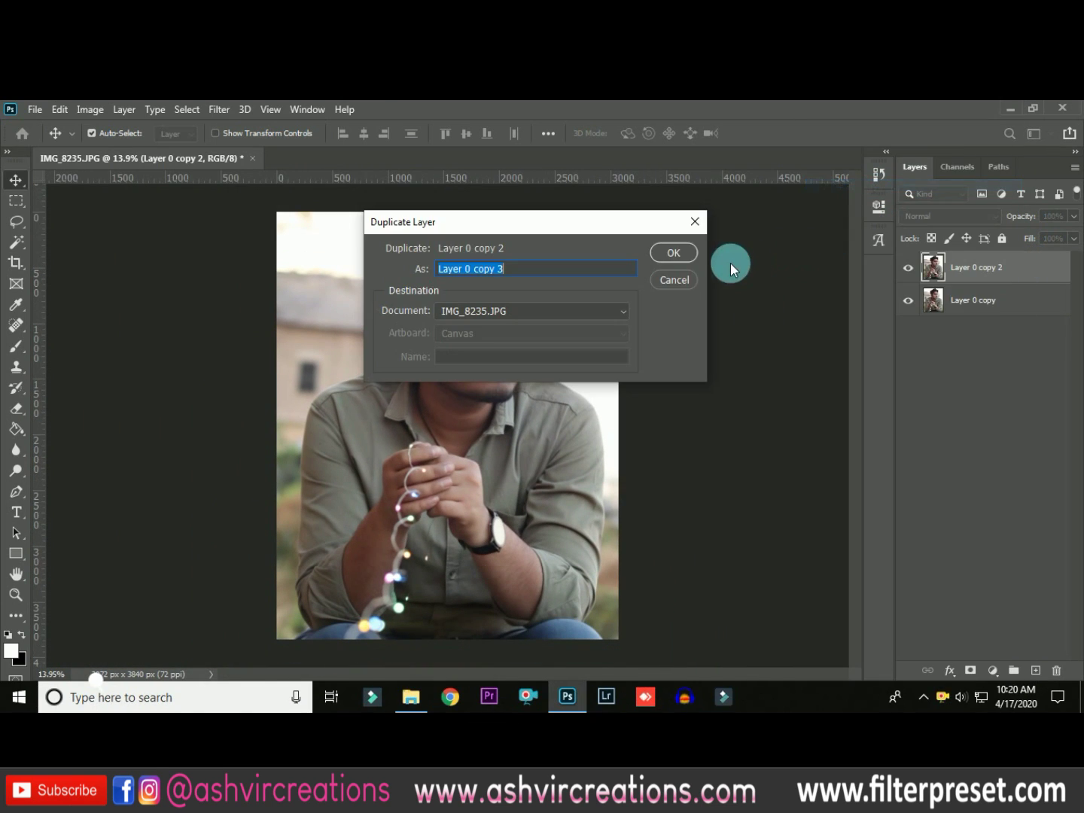
left_click(673, 252)
double_click(993, 269)
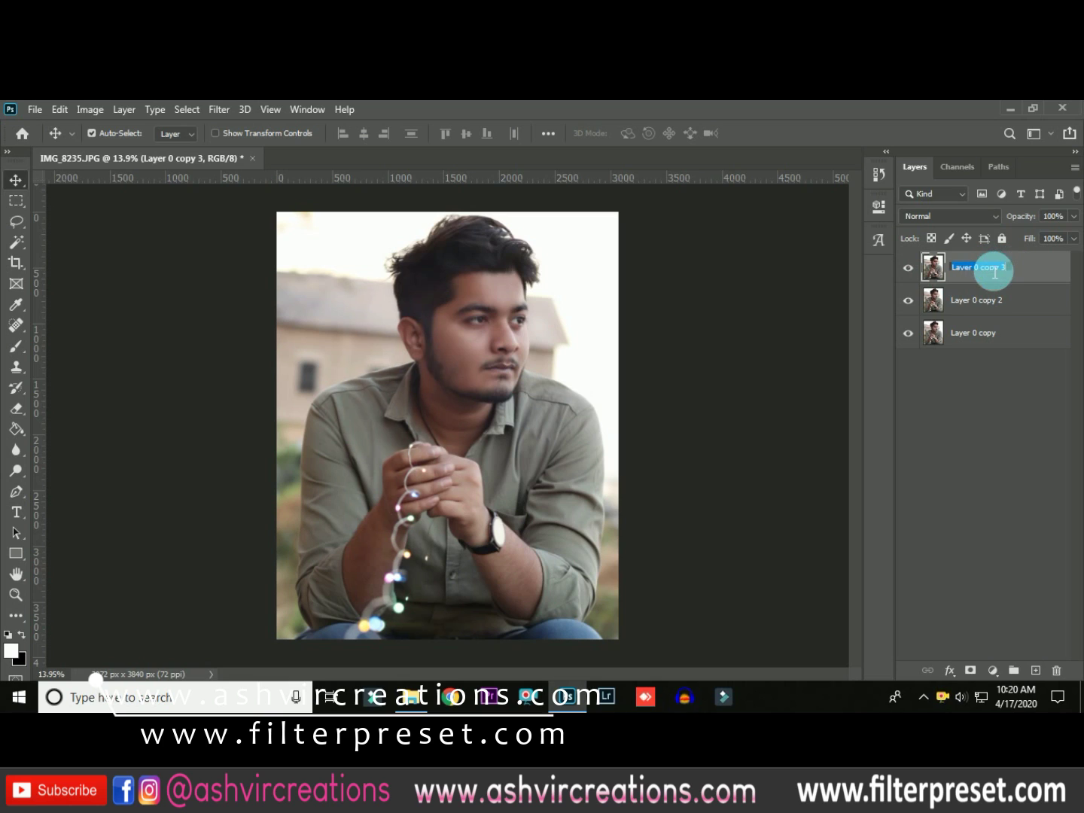
type("dodo")
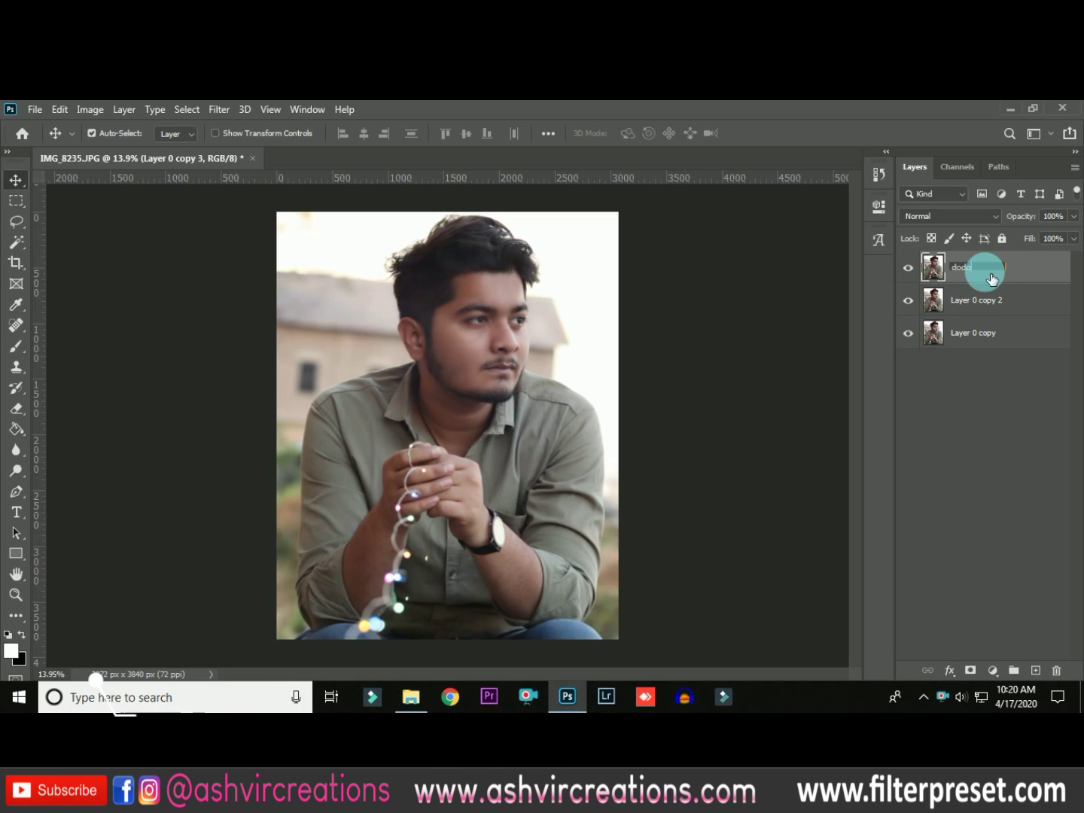
type("e")
key("Return")
Set the dodge layer's blend mode to Screen and split its Blend If Underlying Layer black slider to 87 / 158
left_click(958, 214)
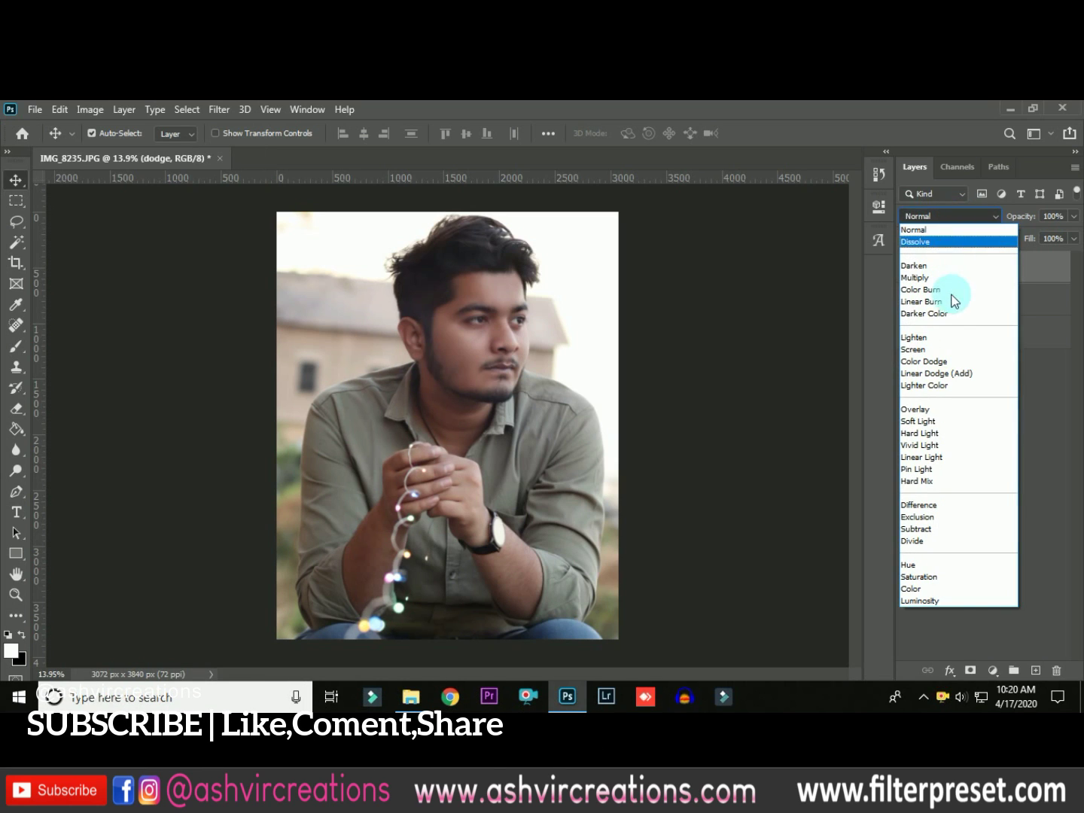
left_click(938, 349)
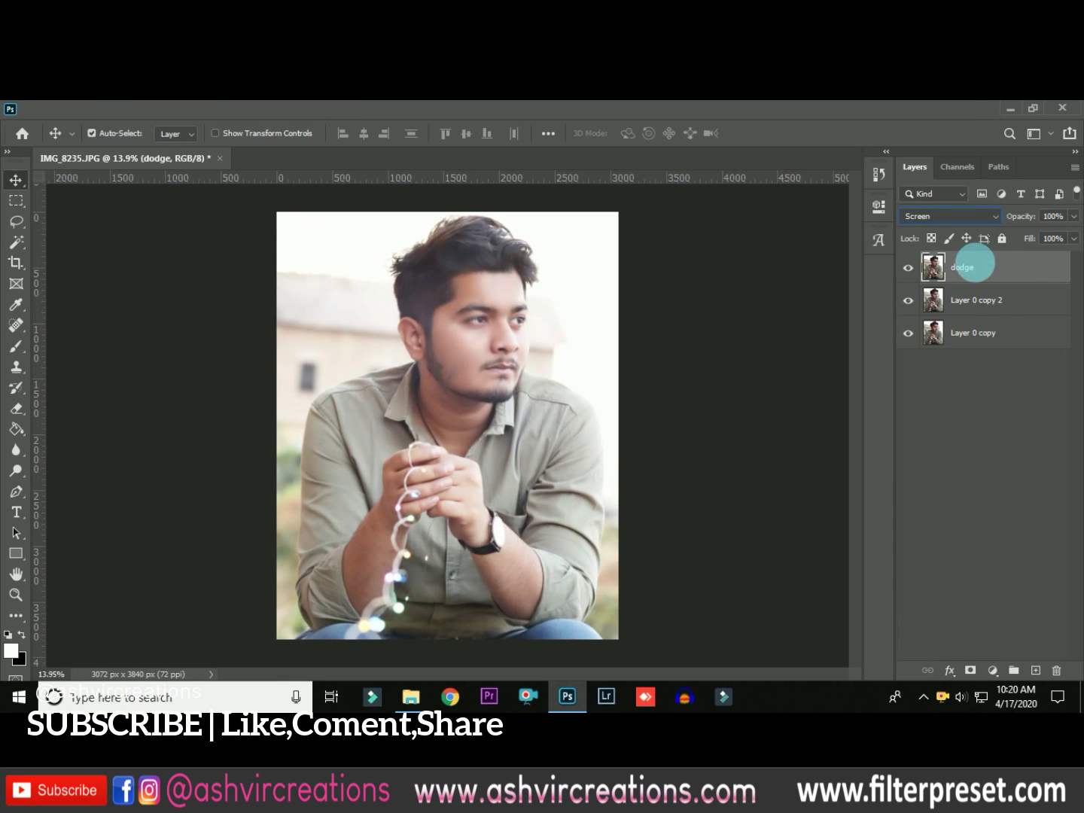
right_click(961, 255)
left_click(855, 121)
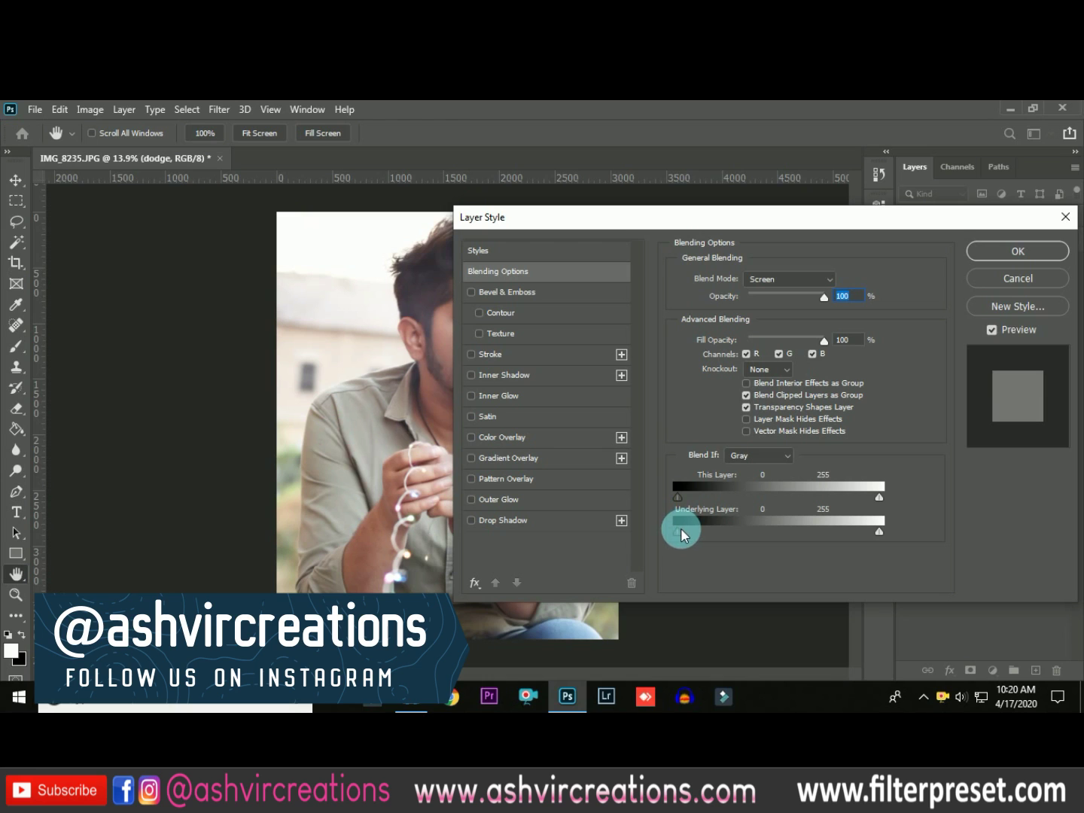
left_click_drag(743, 225, 884, 209)
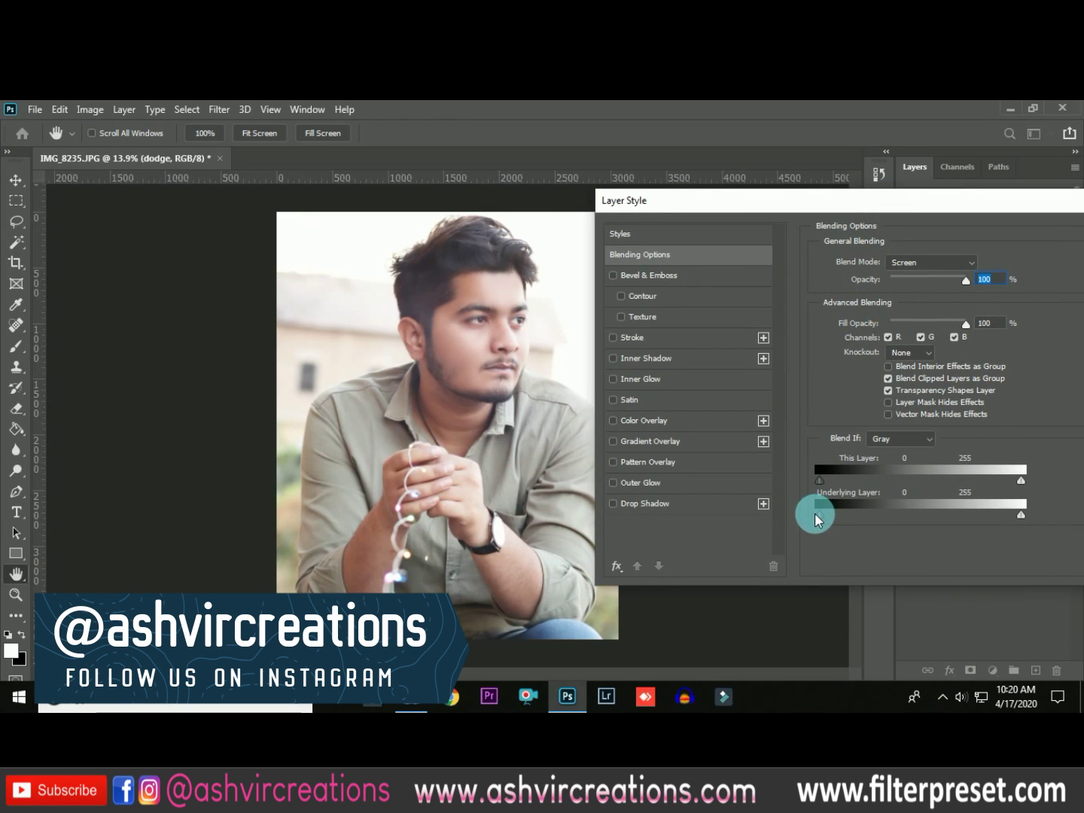
left_click_drag(819, 515, 897, 509)
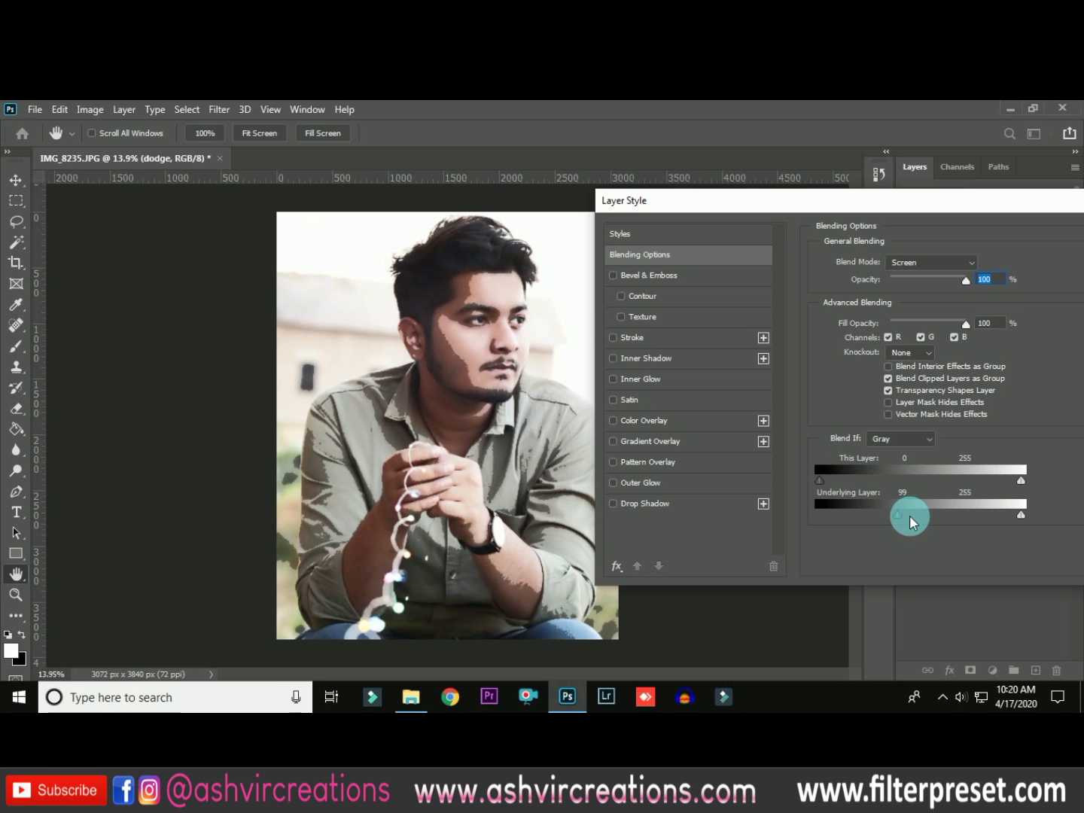
left_click_drag(899, 519, 932, 515)
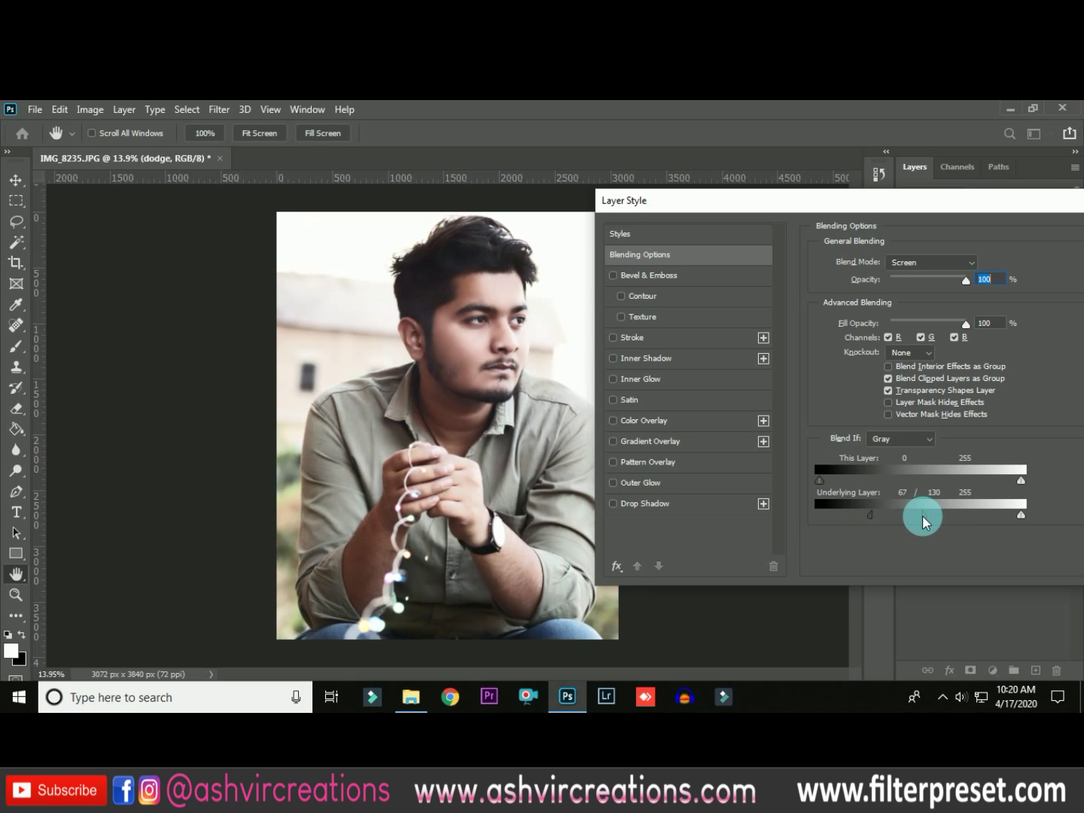
mouse_move(882, 520)
left_mouse_down()
mouse_move(903, 517)
mouse_move(890, 518)
left_mouse_up()
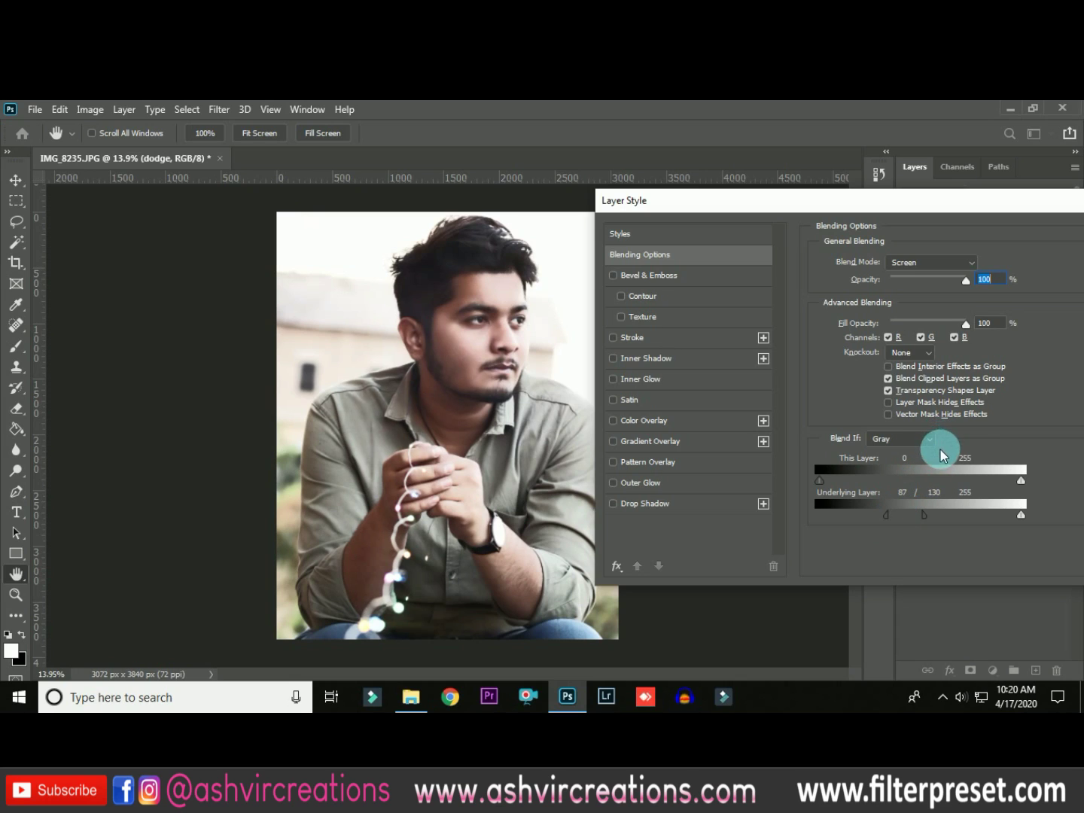
left_click_drag(927, 518, 931, 516)
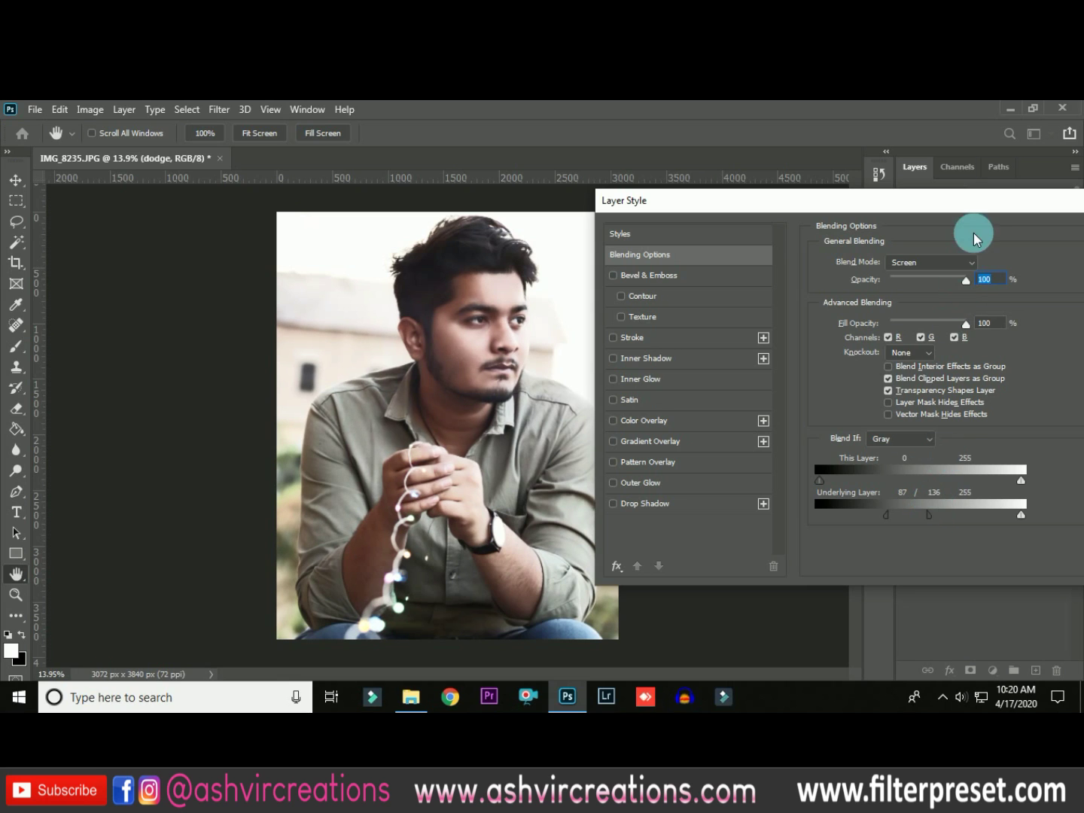
mouse_move(979, 198)
left_mouse_down()
mouse_move(691, 331)
mouse_move(964, 218)
left_mouse_up()
left_click_drag(873, 530, 886, 531)
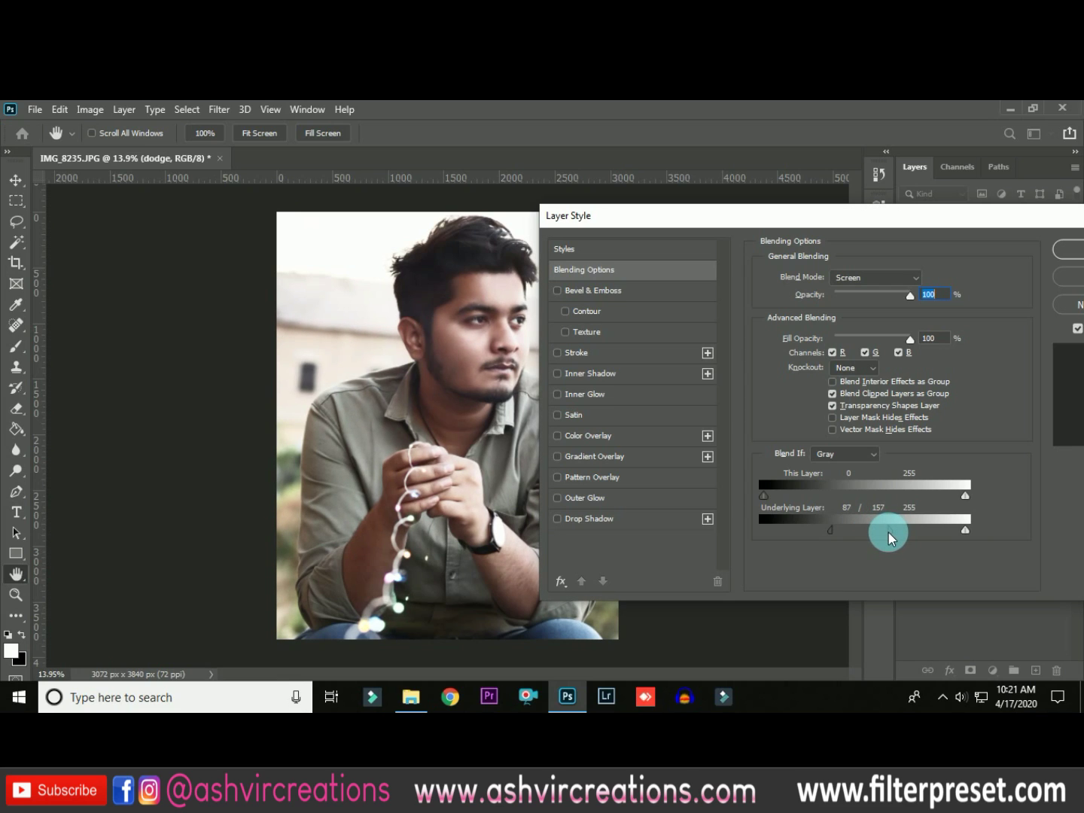
left_click_drag(891, 532, 891, 532)
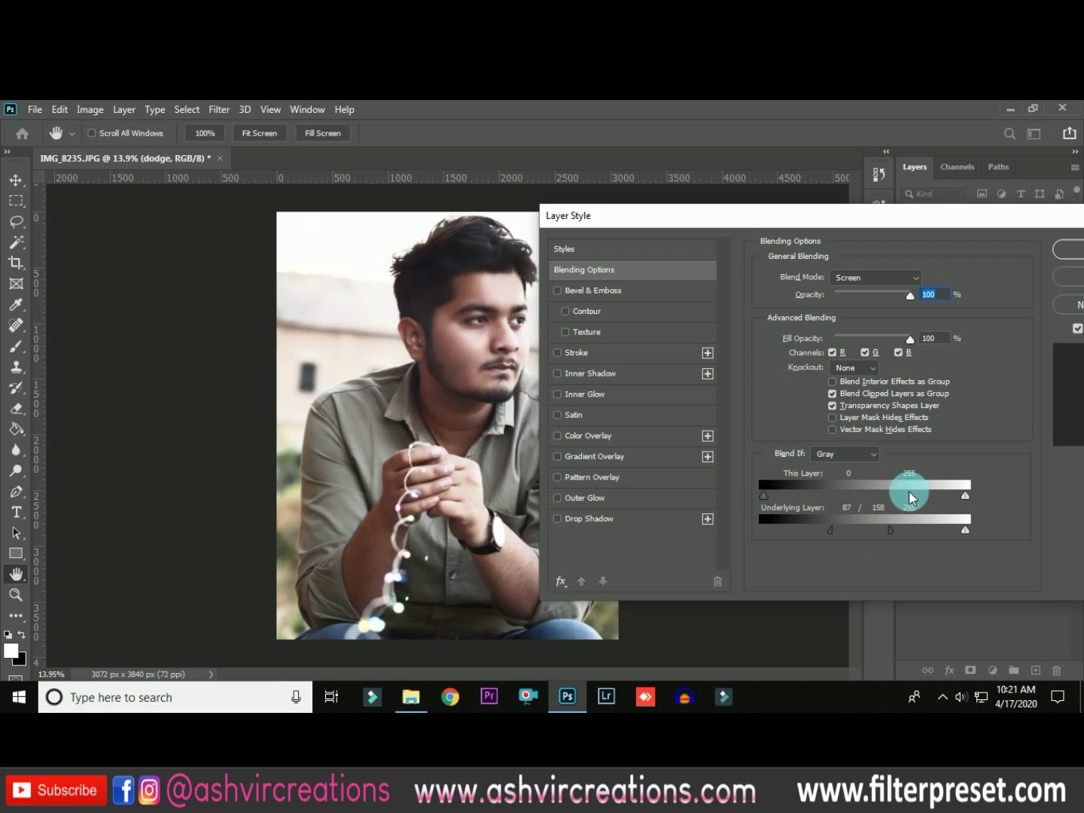
left_click(1069, 248)
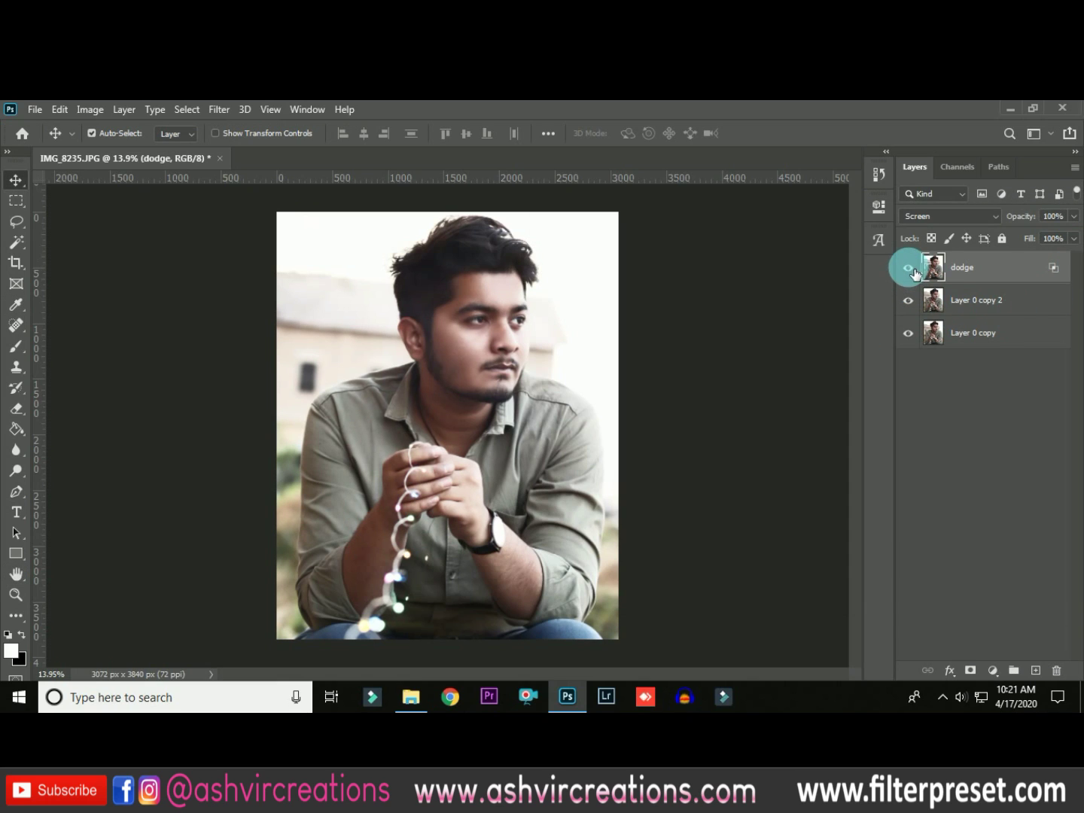
Toggle the dodge layer's visibility repeatedly to compare the portrait with and without its effect
left_click(910, 268)
left_click(913, 272)
left_click(913, 272)
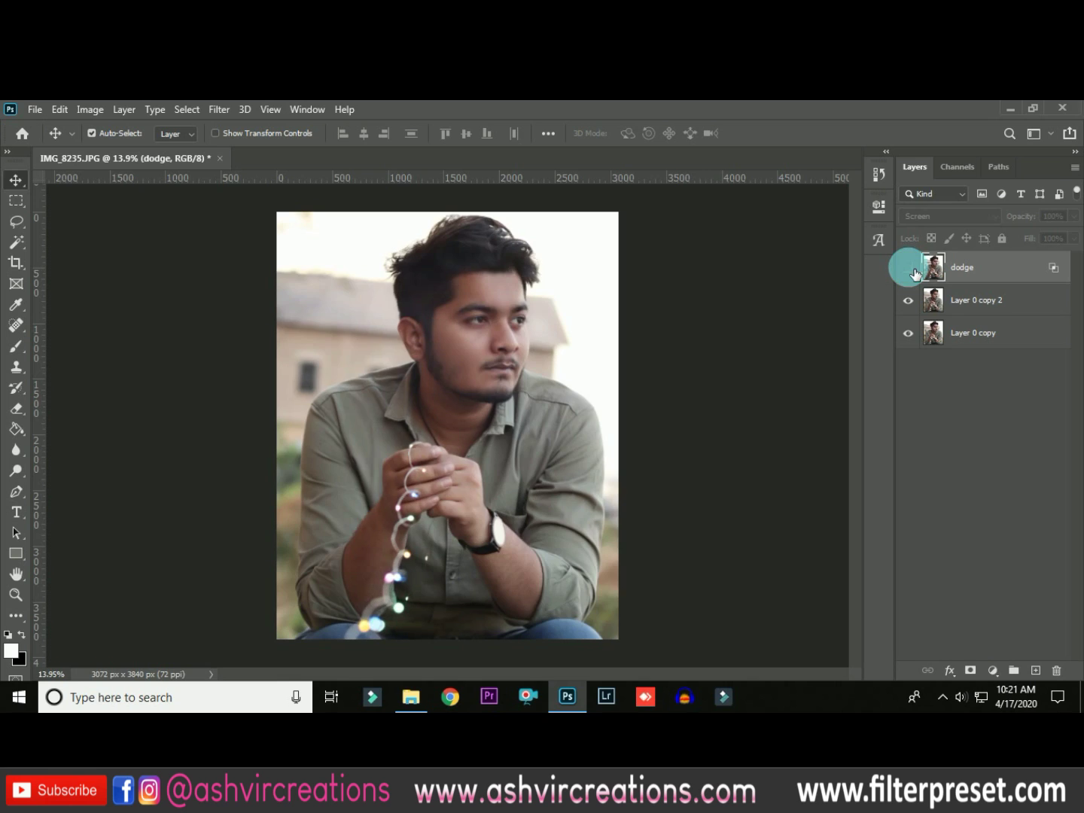
left_click(913, 273)
left_click(913, 273)
left_click(913, 273)
Duplicate Layer 0 copy 2 and rename the new copy burn
left_click(939, 301)
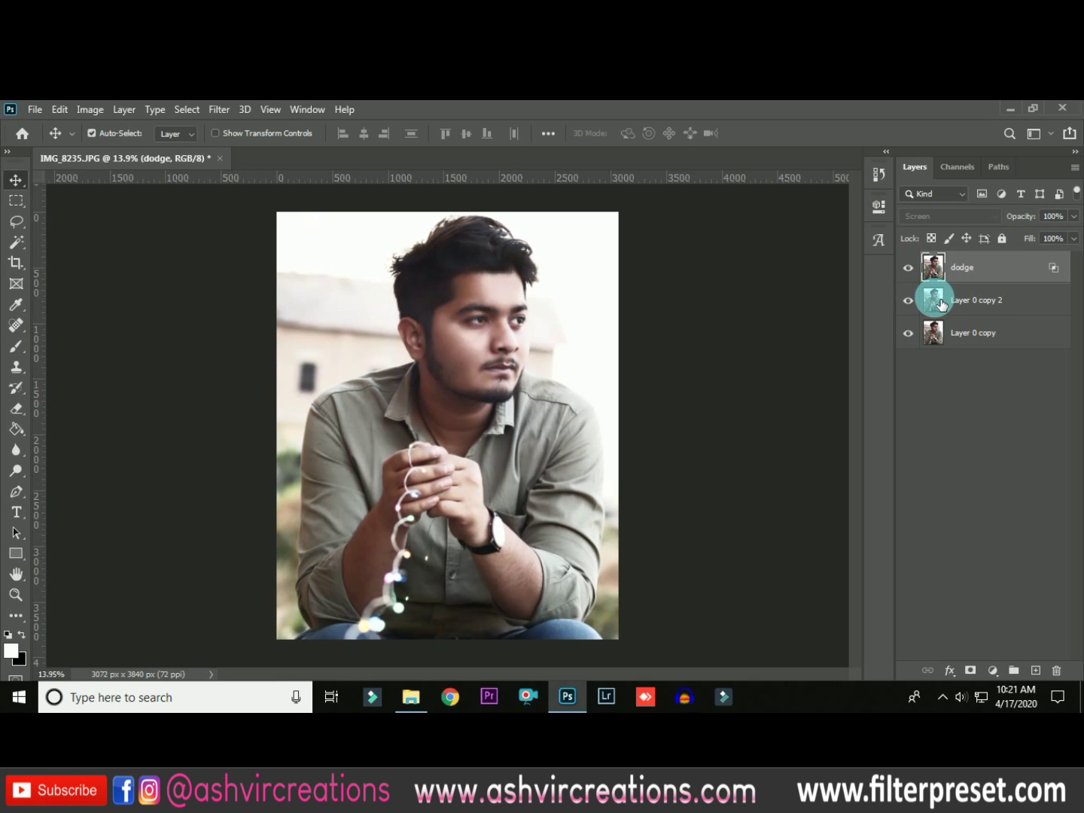
right_click(987, 297)
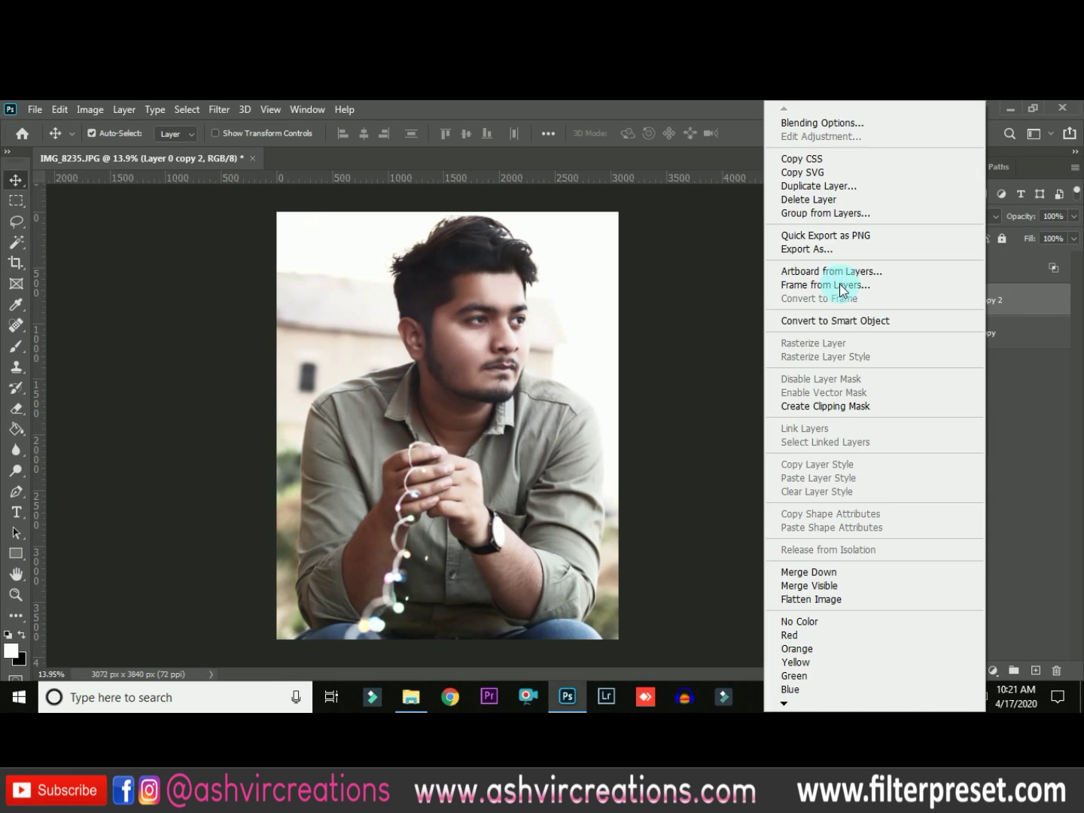
left_click(818, 186)
left_click(677, 254)
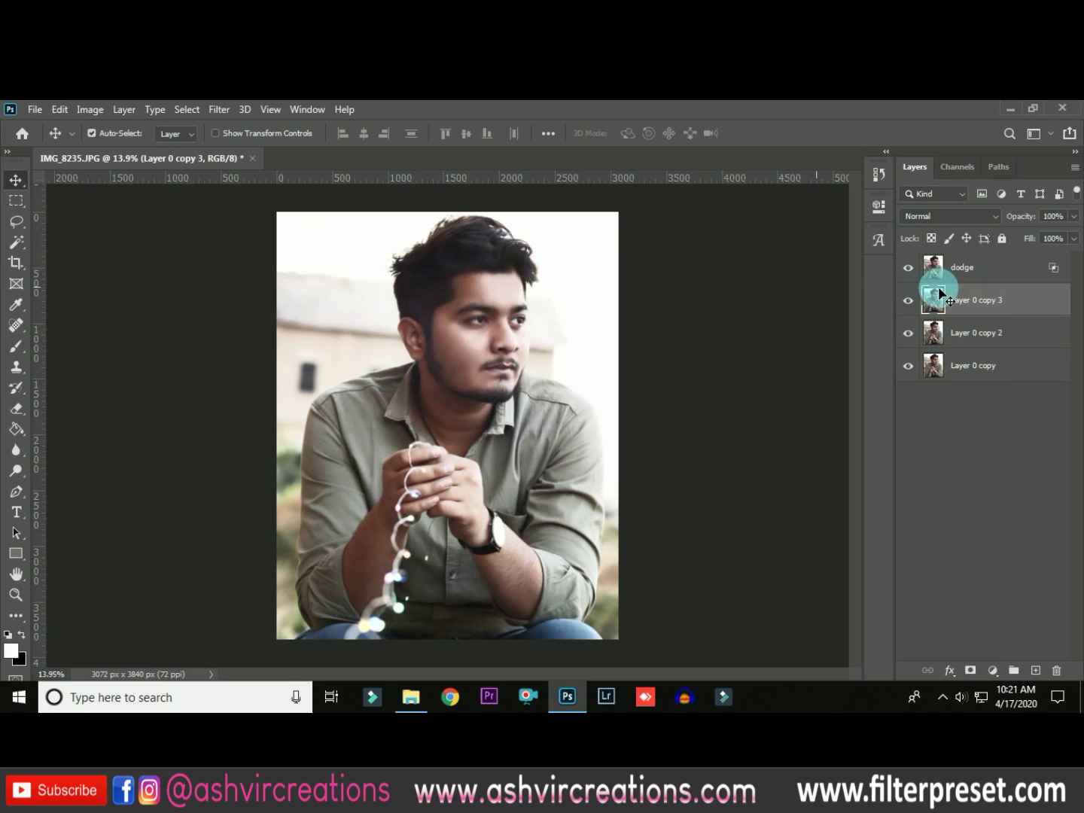
double_click(976, 300)
type("burn")
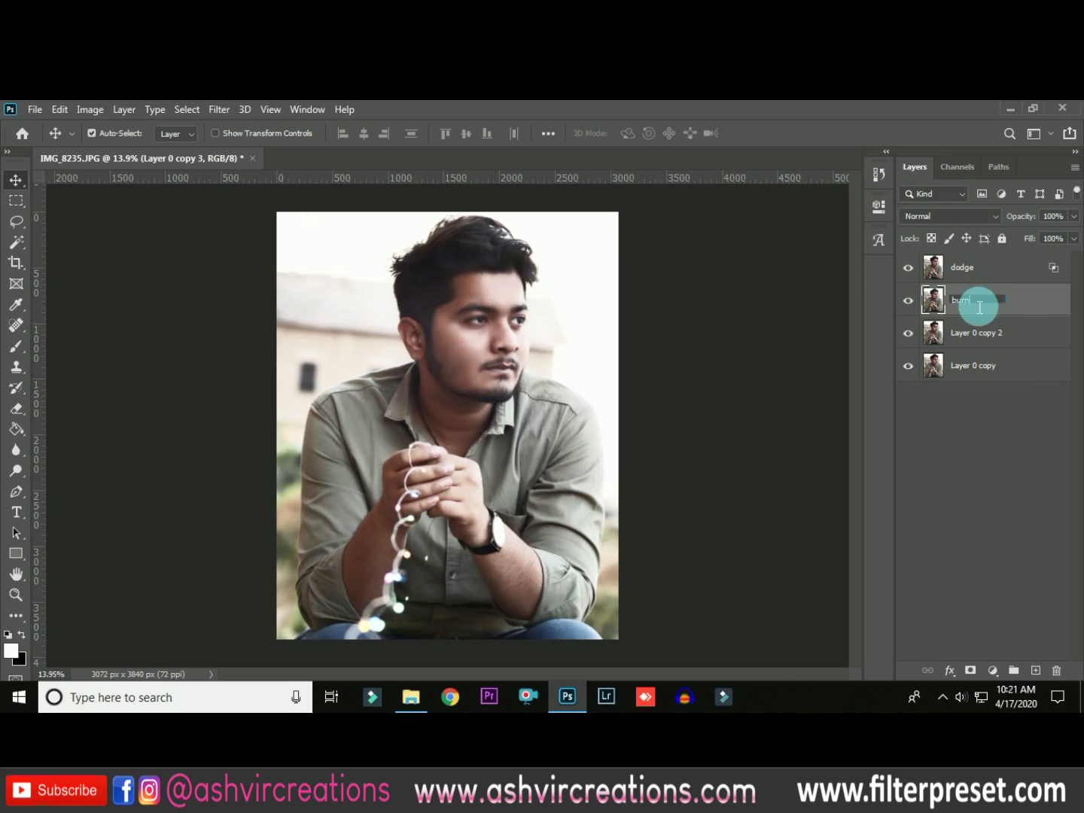
key("Return")
Move the burn layer above the dodge layer and set its blend mode to Multiply
left_click_drag(979, 307, 984, 264)
left_click(945, 212)
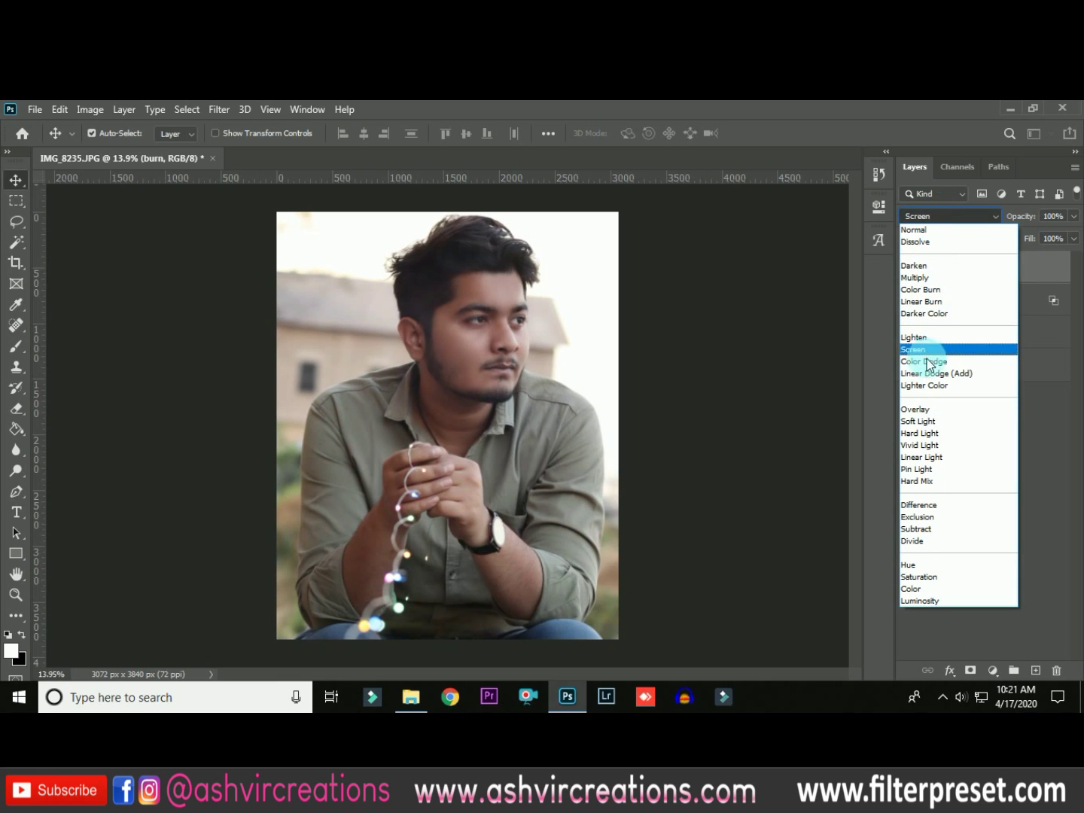
left_click(932, 279)
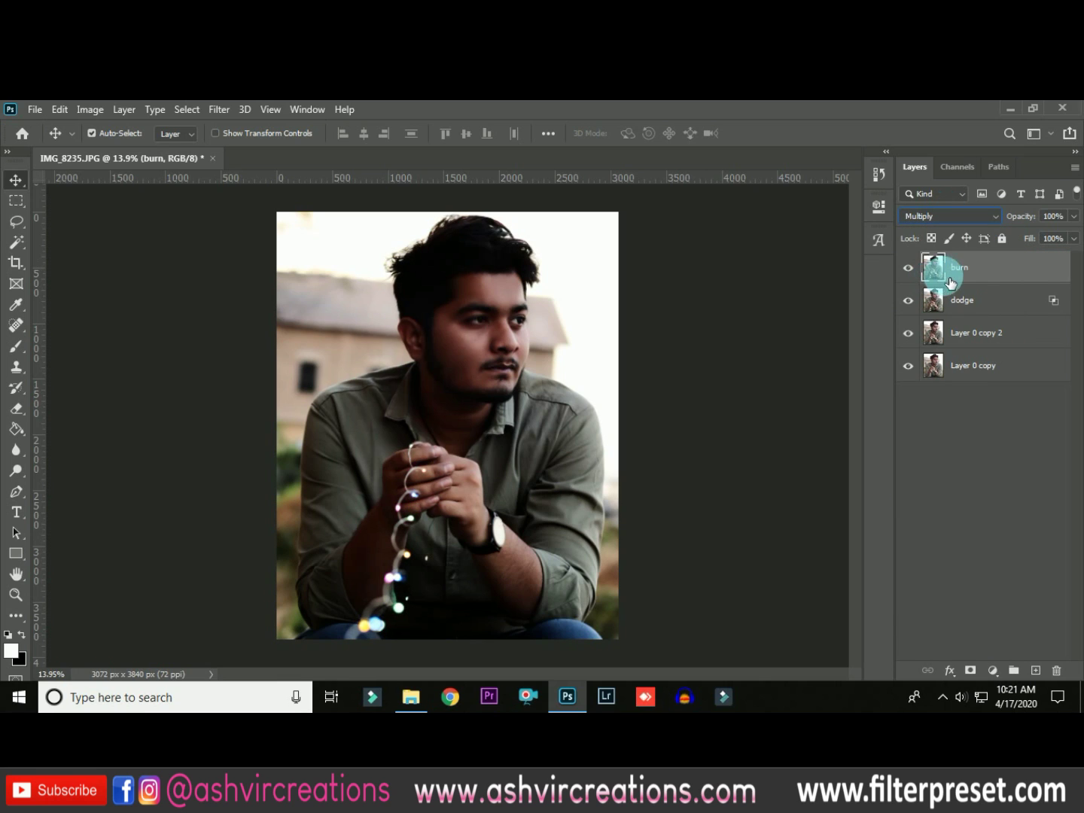
Split the burn layer's Blend If Underlying Layer white slider to 40 / 159 and apply the blending options
right_click(1043, 264)
left_click(879, 123)
left_click_drag(710, 221, 765, 208)
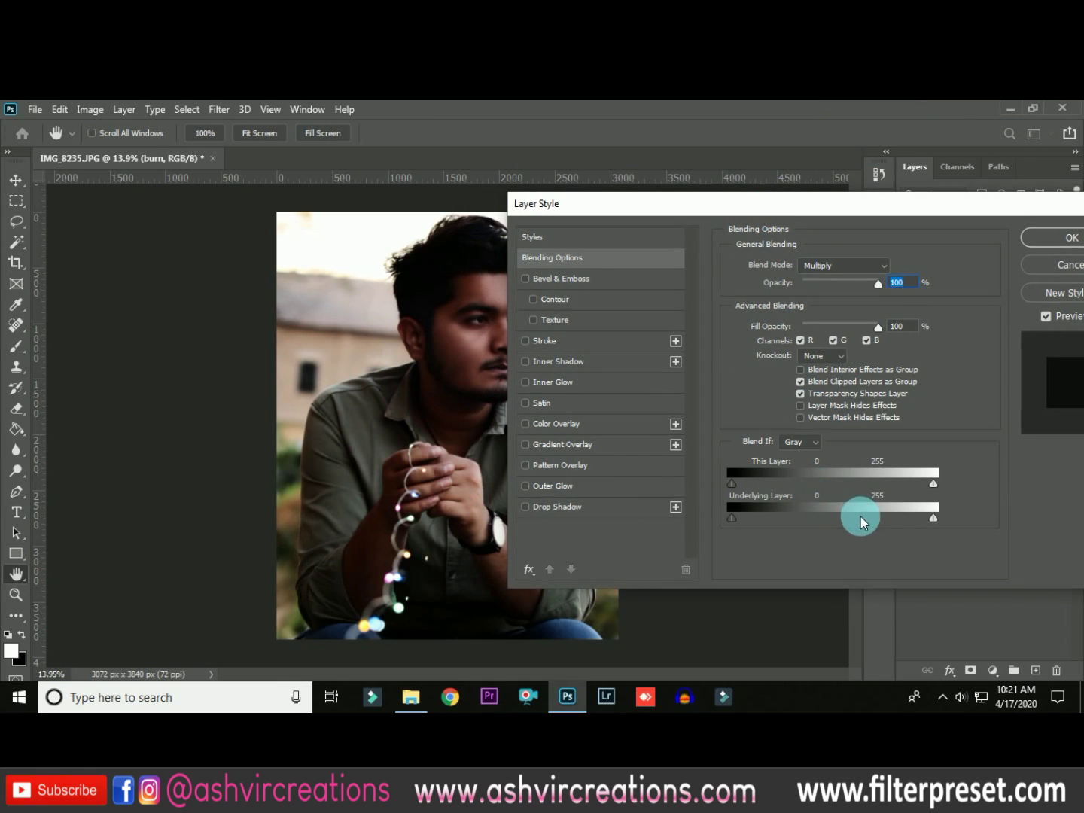
left_click_drag(932, 517, 855, 511)
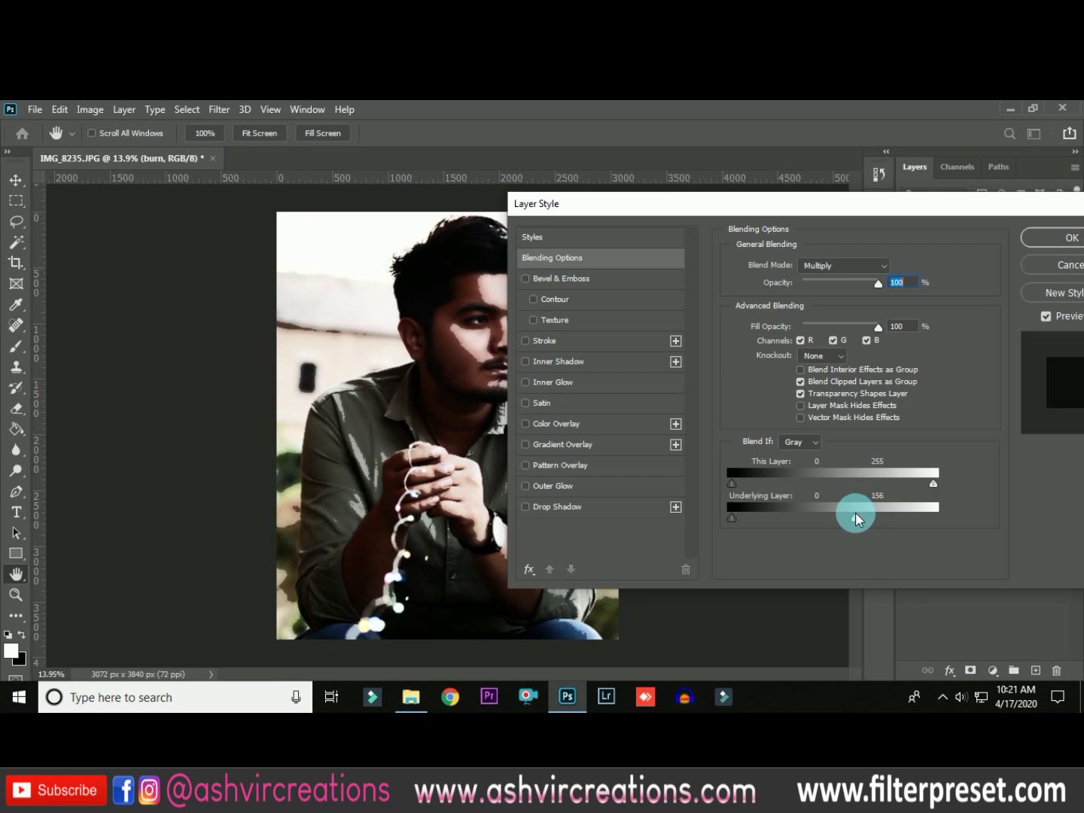
left_click_drag(810, 209, 881, 165)
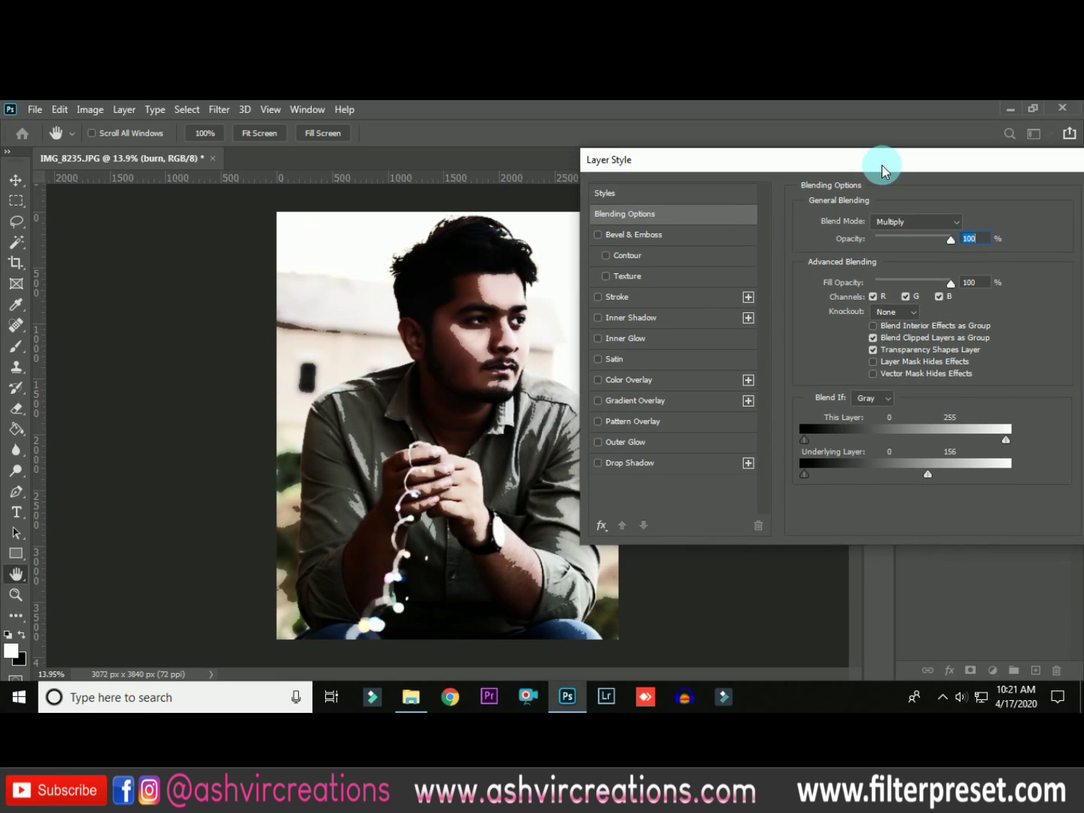
left_click_drag(929, 474, 839, 474, "alt")
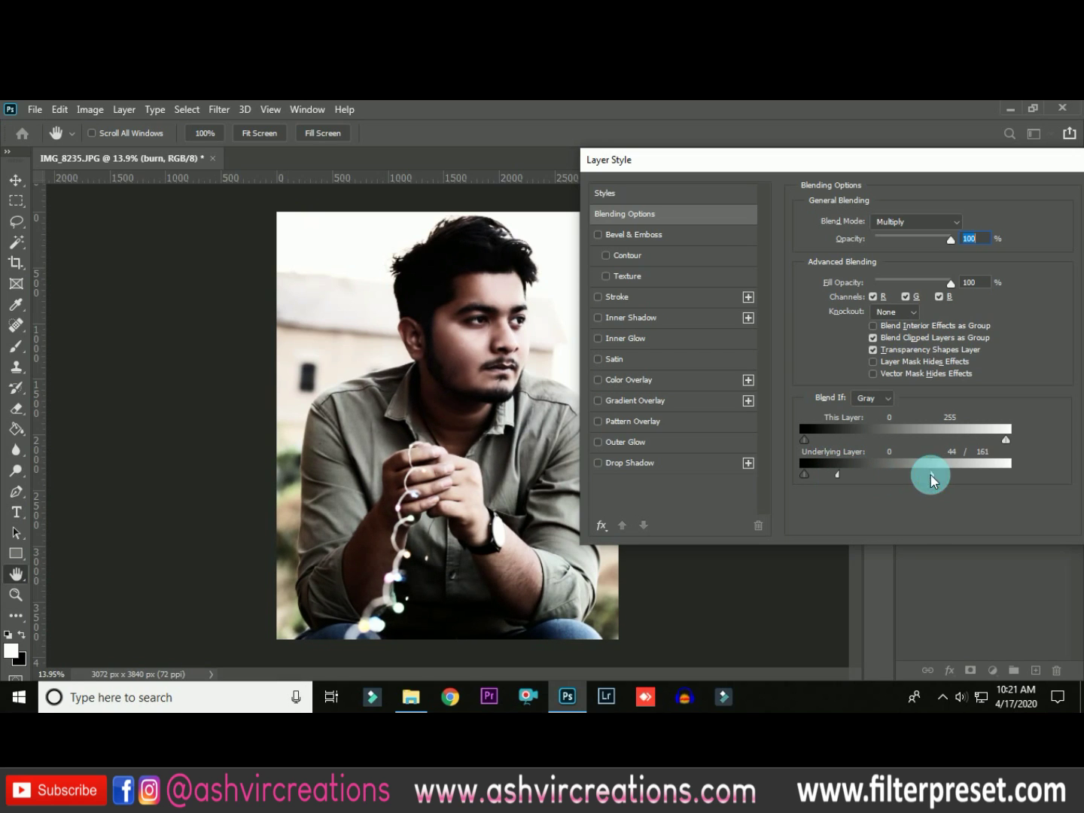
mouse_move(930, 475)
left_mouse_down()
mouse_move(908, 474)
mouse_move(936, 475)
mouse_move(916, 476)
mouse_move(927, 474)
left_mouse_up()
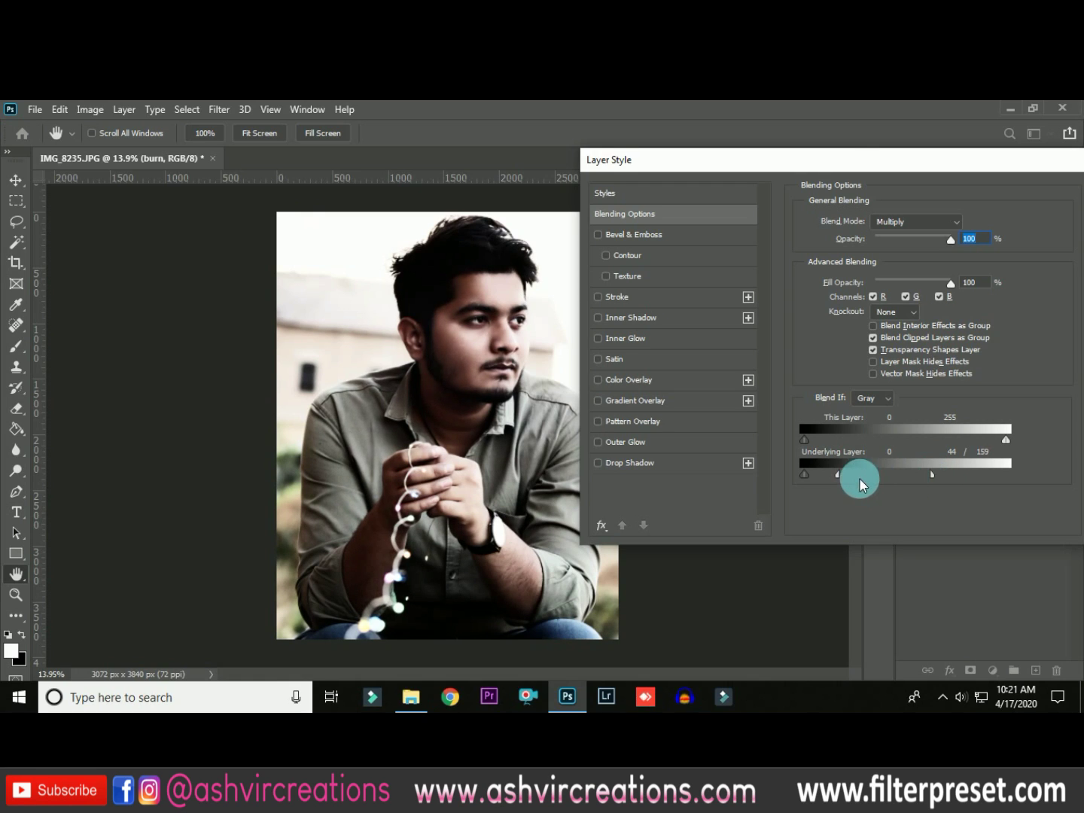
mouse_move(839, 474)
left_mouse_down()
mouse_move(858, 475)
mouse_move(846, 476)
left_mouse_up()
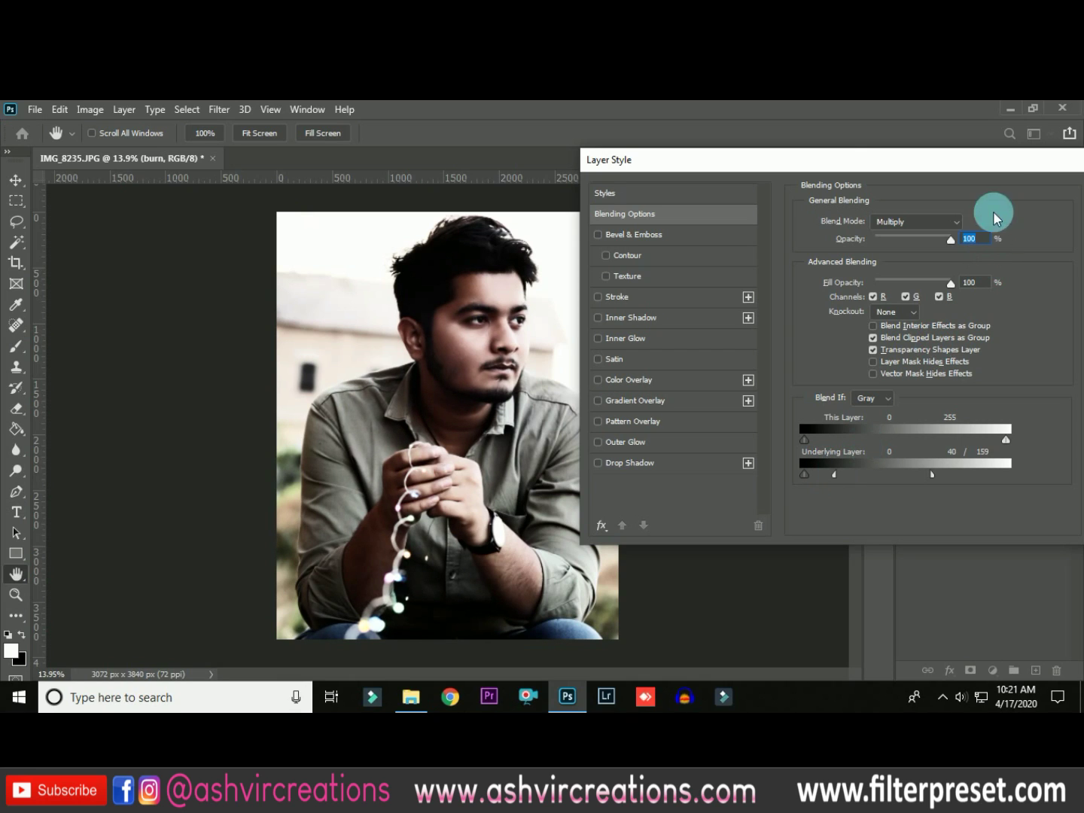
left_click_drag(970, 162, 886, 183)
left_click(976, 221)
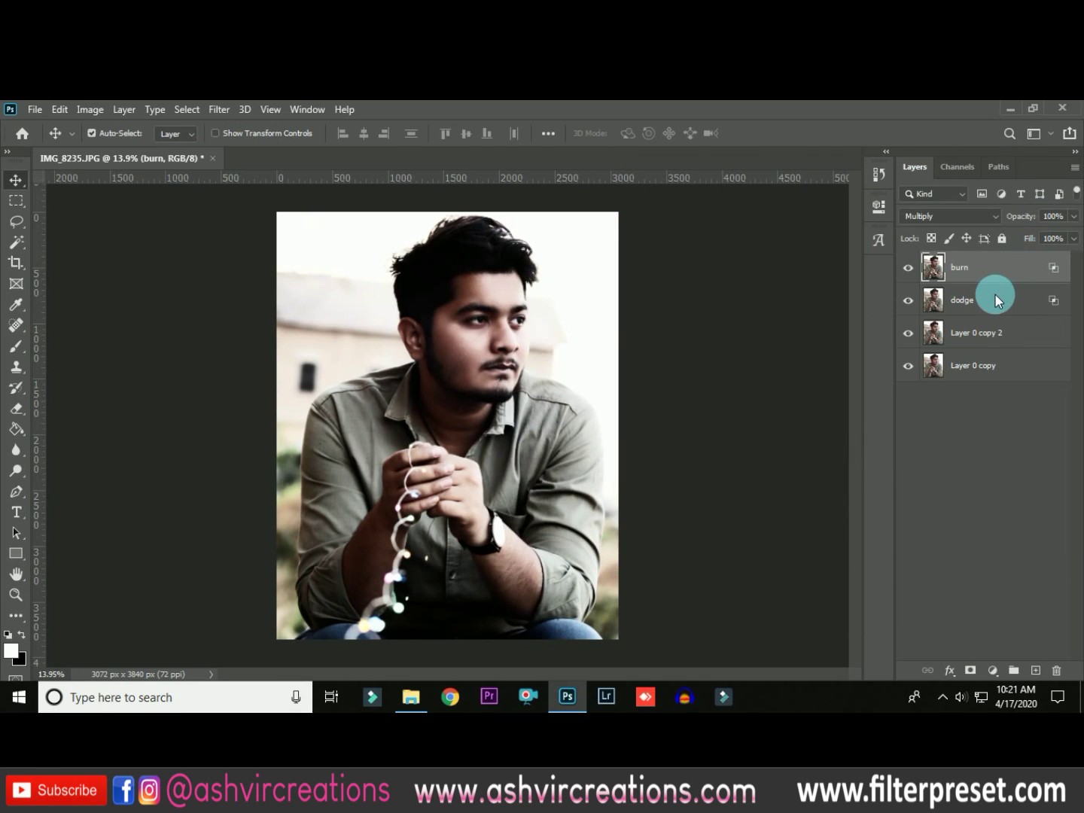
Group the burn and dodge layers together, keeping the default group settings
left_click(996, 301, "shift")
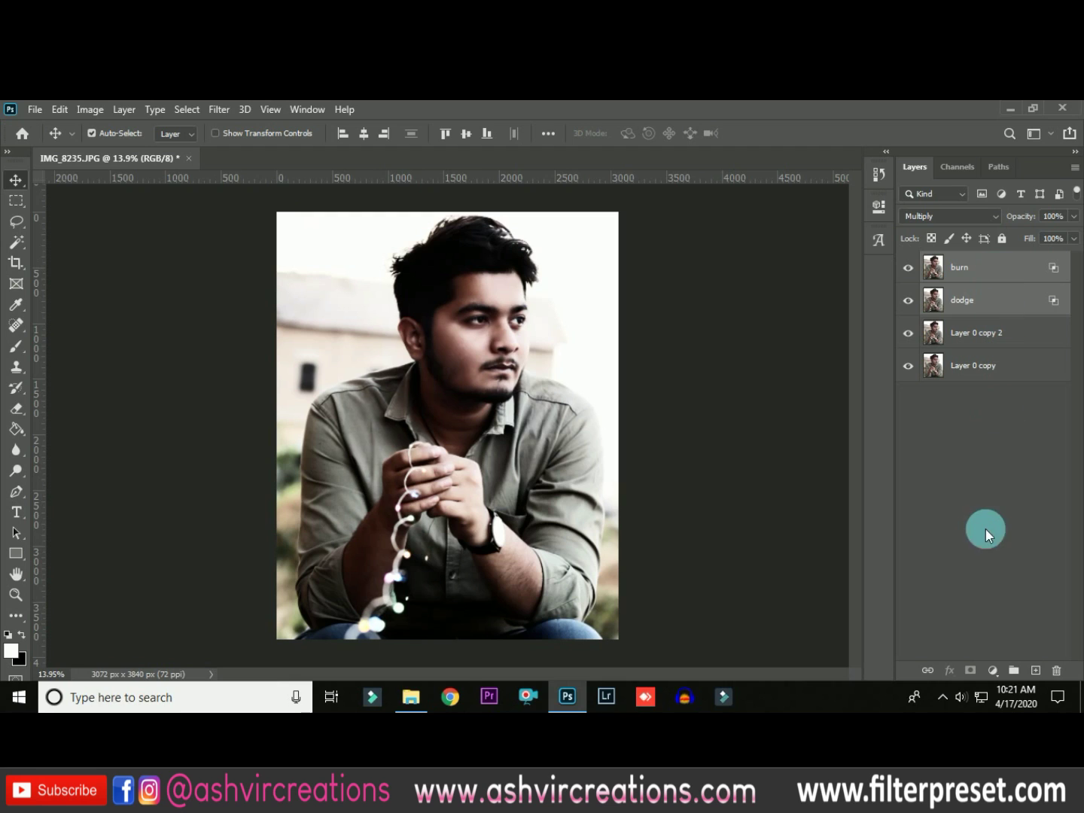
right_click(986, 270)
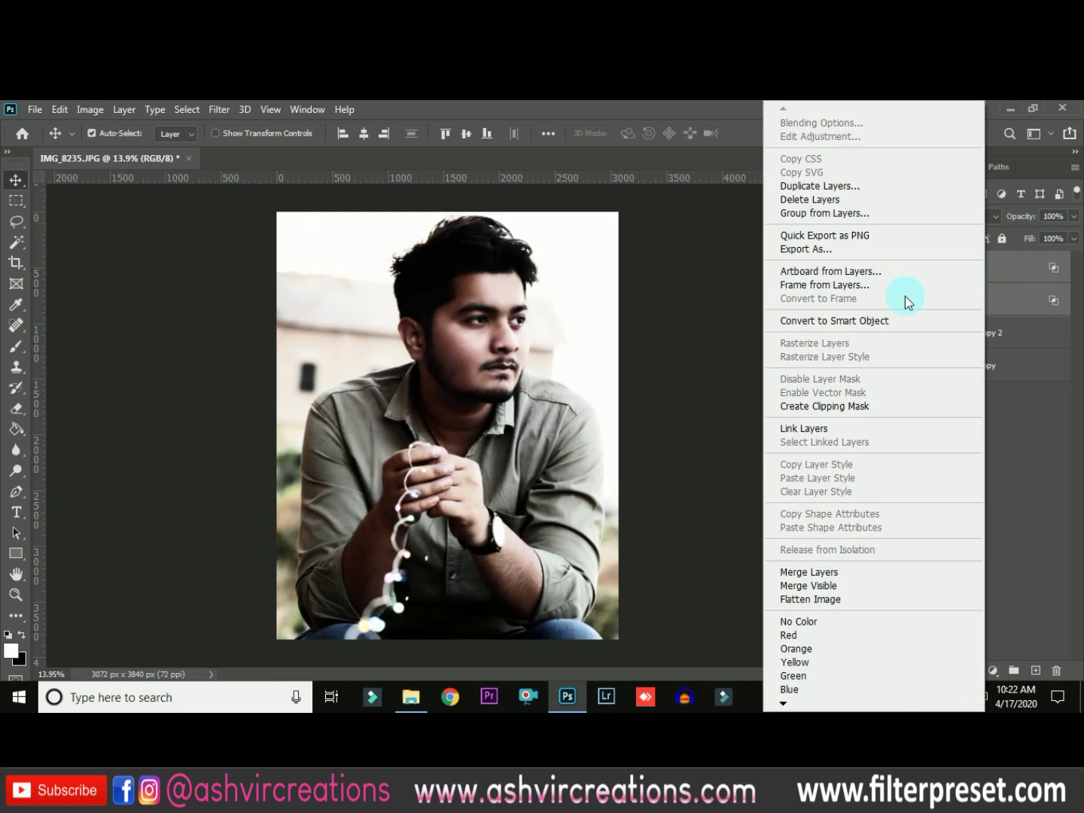
left_click(825, 214)
left_click(662, 274)
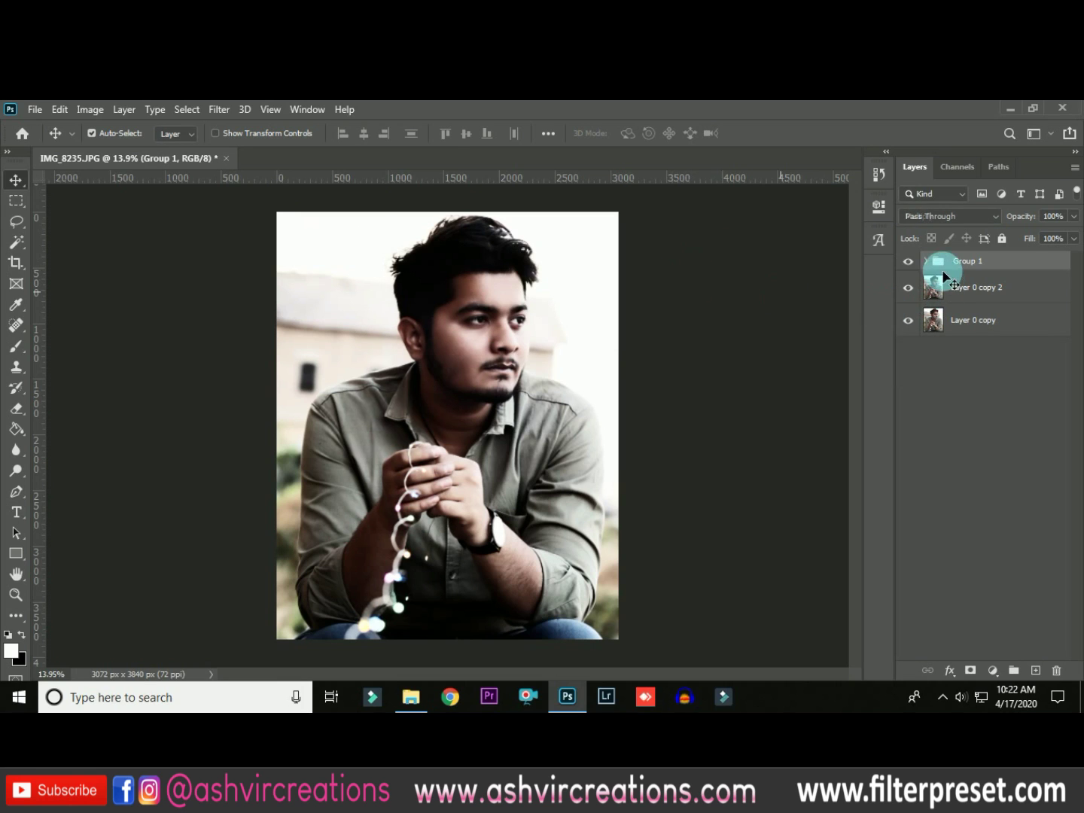
Toggle Group 1's visibility to compare the portrait before and after the dodge and burn effect
left_click(908, 263)
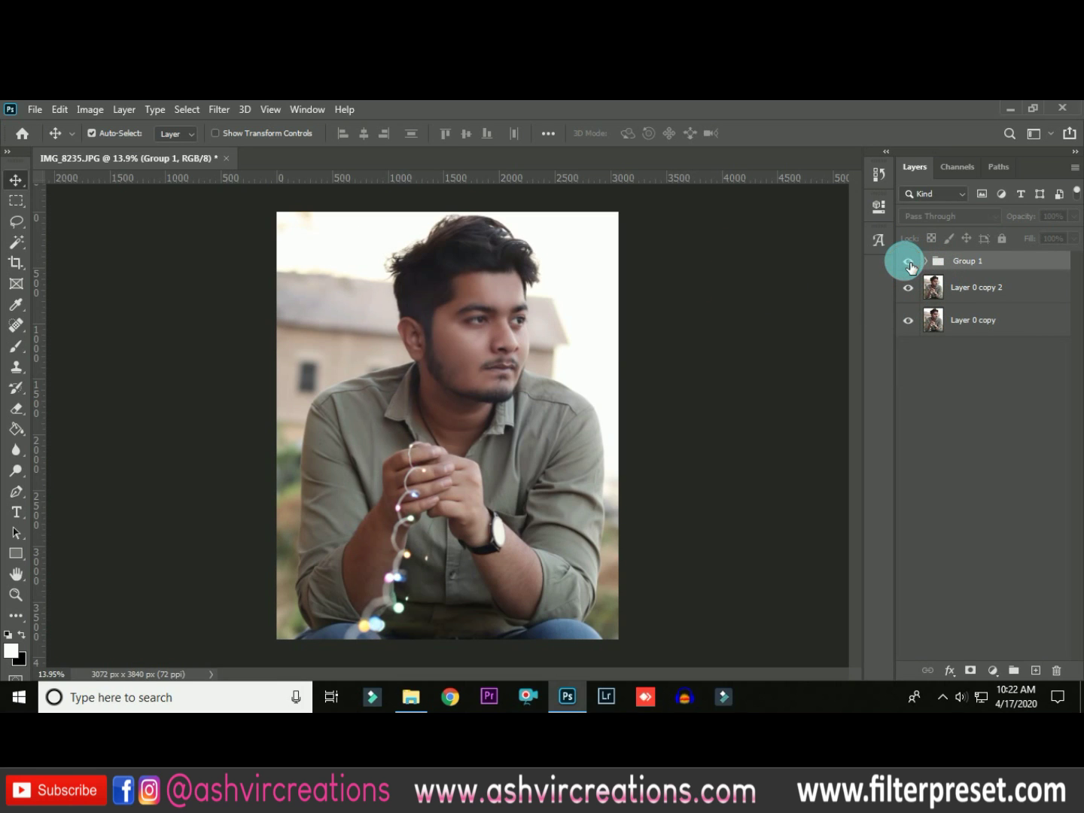
left_click(908, 263)
left_click(908, 263)
left_click(909, 263)
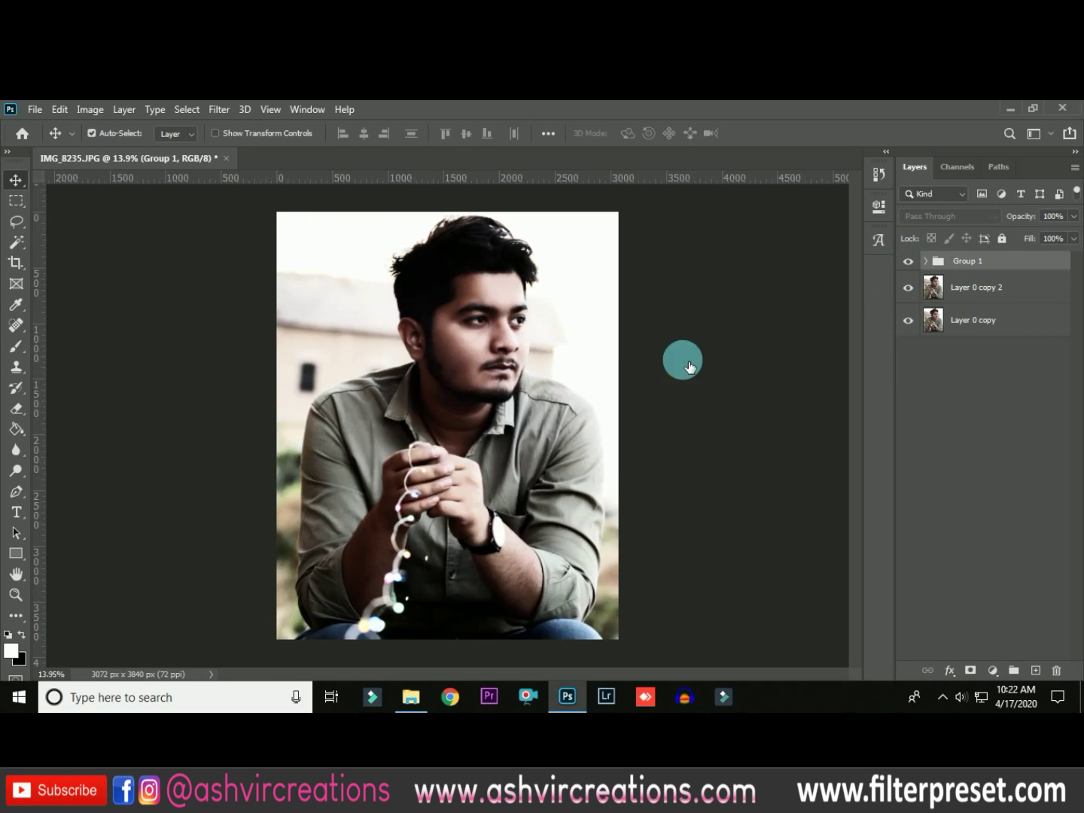
key("ctrl+plus")
key("ctrl+0")
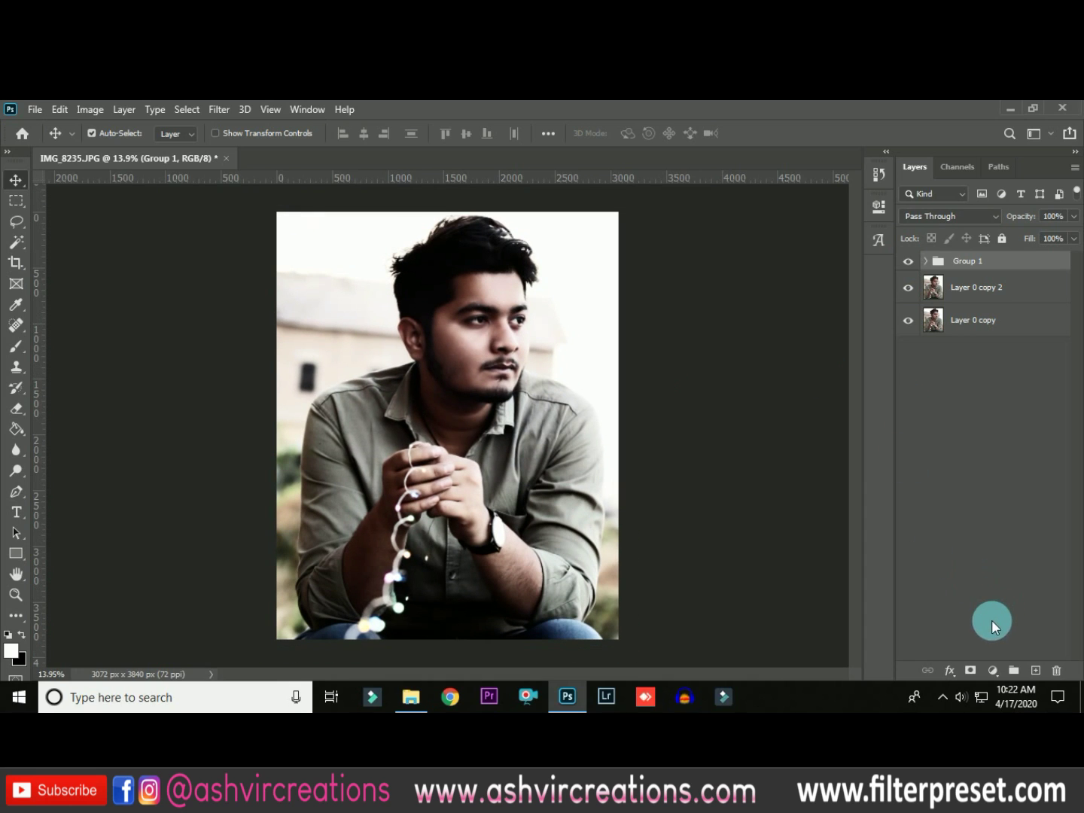
Add a layer mask to Group 1 and apply the merged RGB image to it with Multiply blending at 100% opacity
left_click(971, 672)
left_click(88, 109)
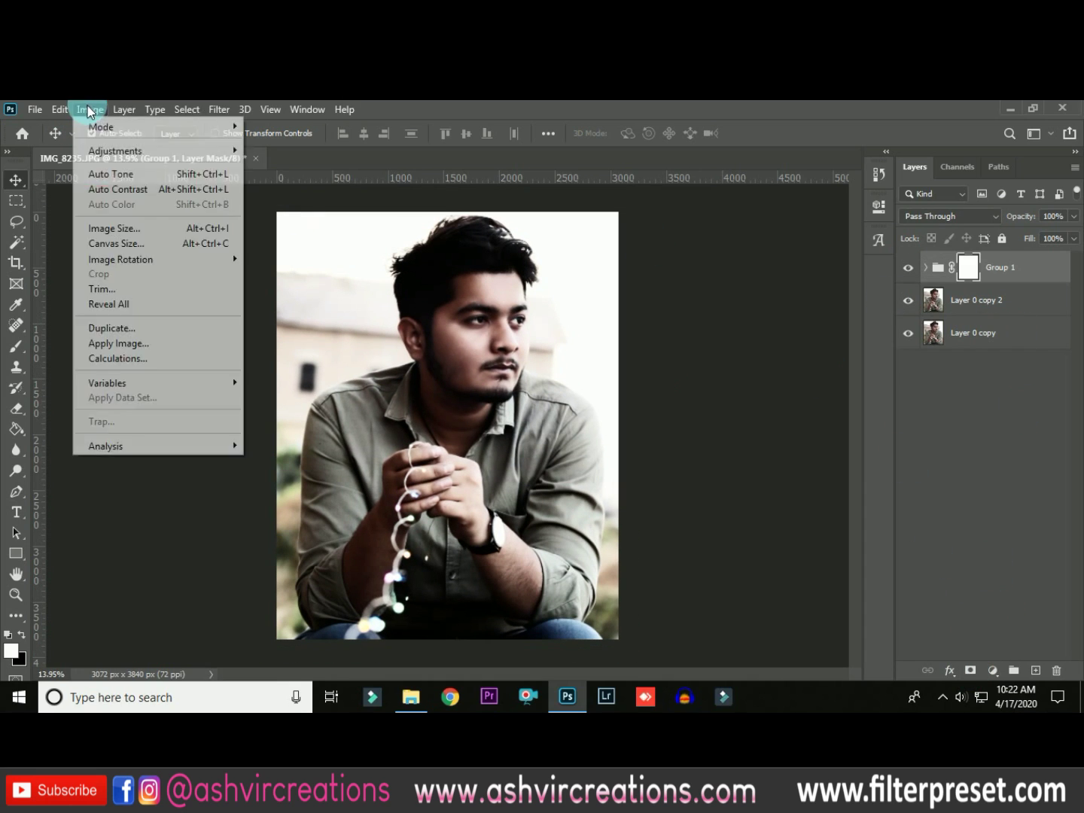
left_click(124, 344)
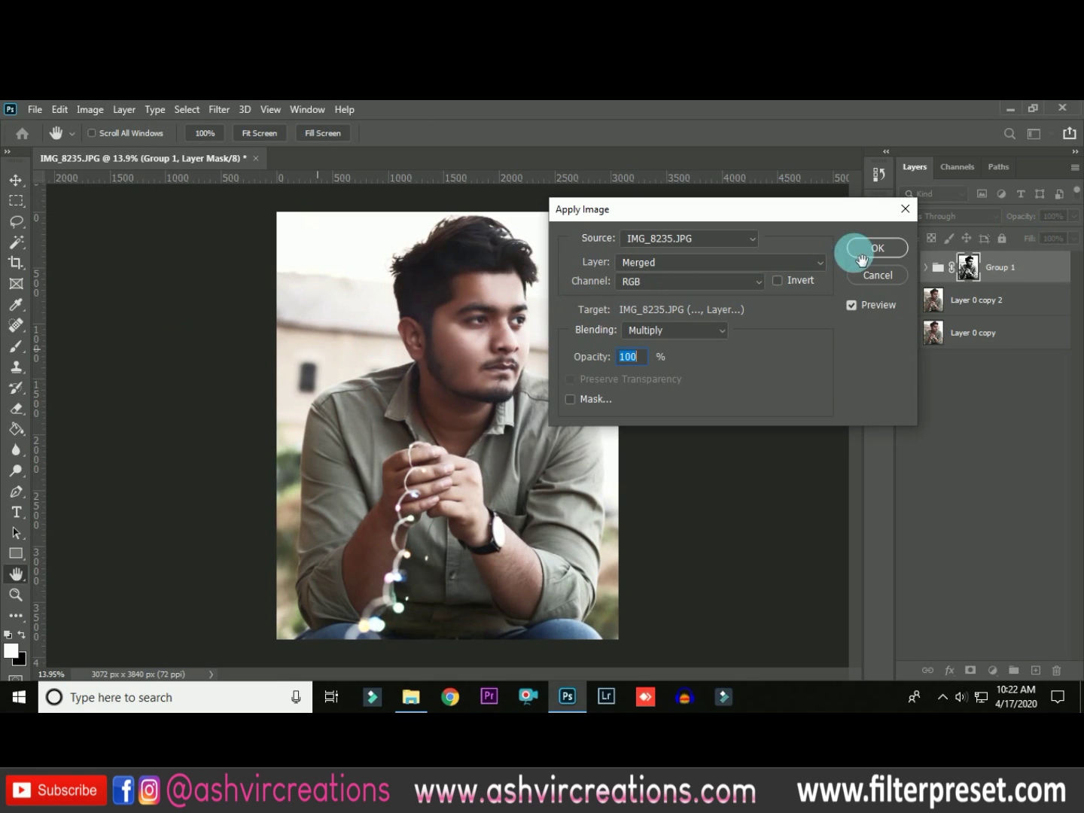
left_click(877, 256)
key("v")
Compare the portrait with and without the masked Group 1 by toggling the group's visibility
scroll(614, 346, "up", 2)
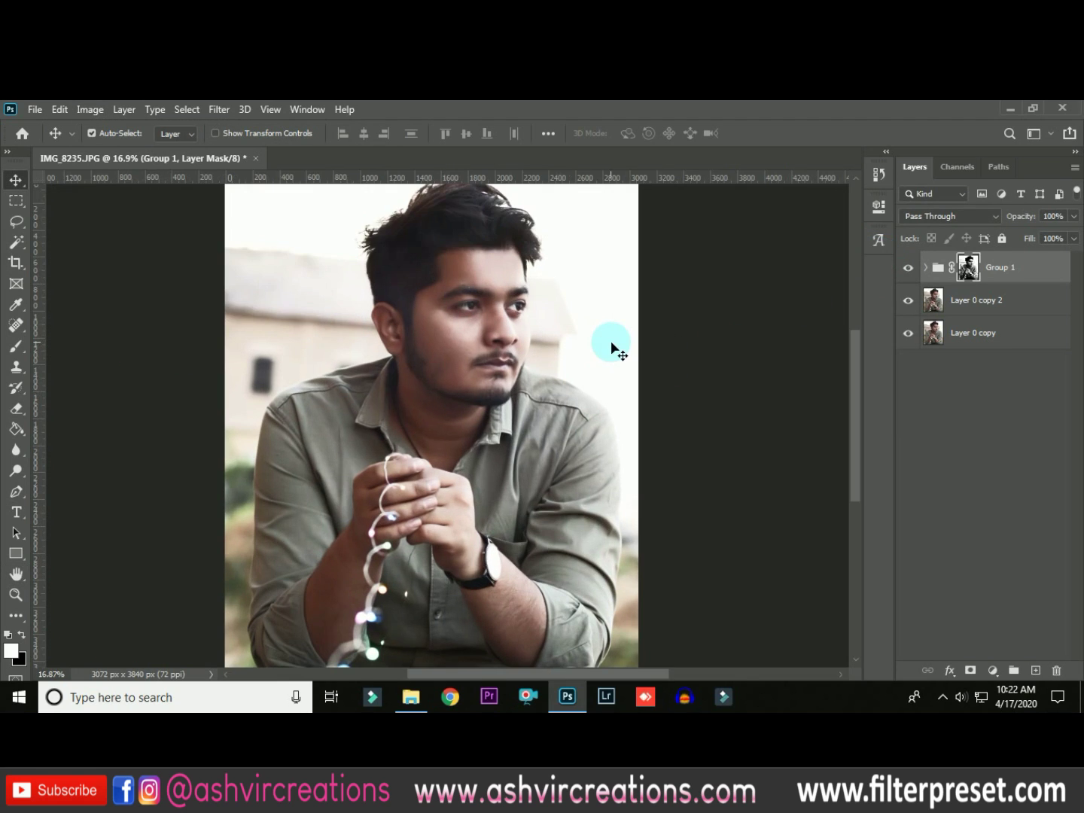
scroll(467, 282, "up", 2)
left_click(908, 267)
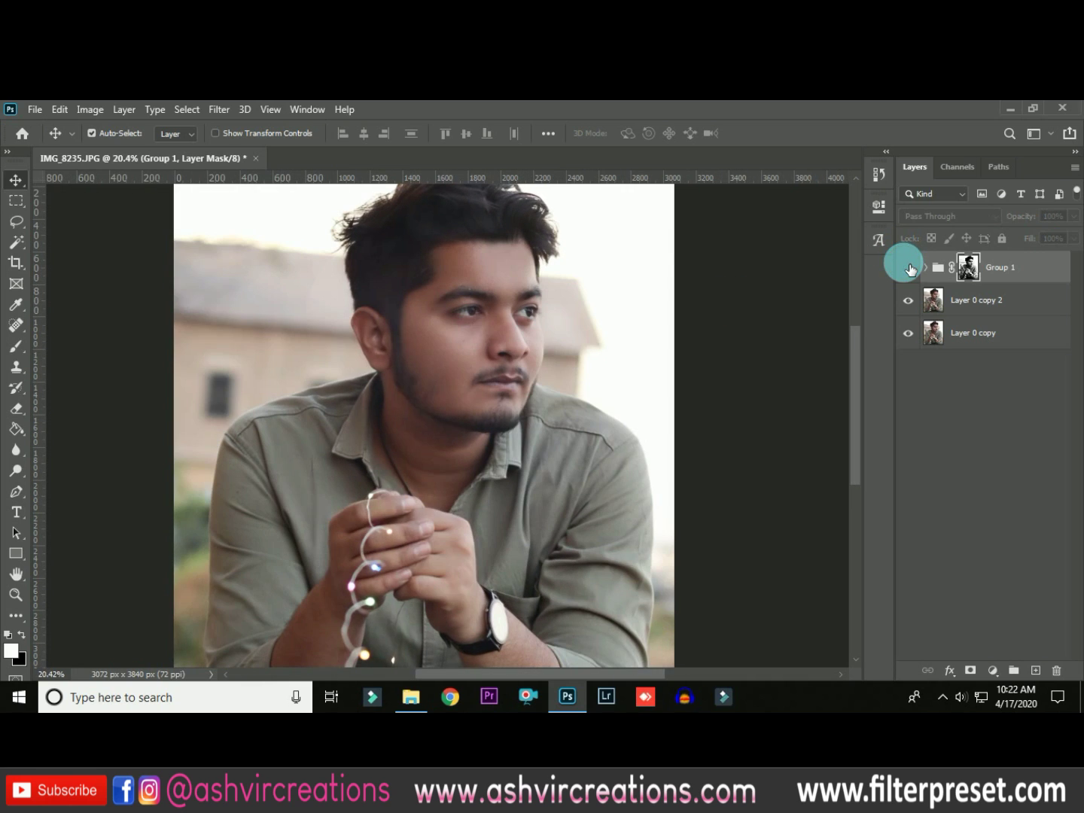
left_click(908, 267)
left_click(908, 267)
left_click(908, 267)
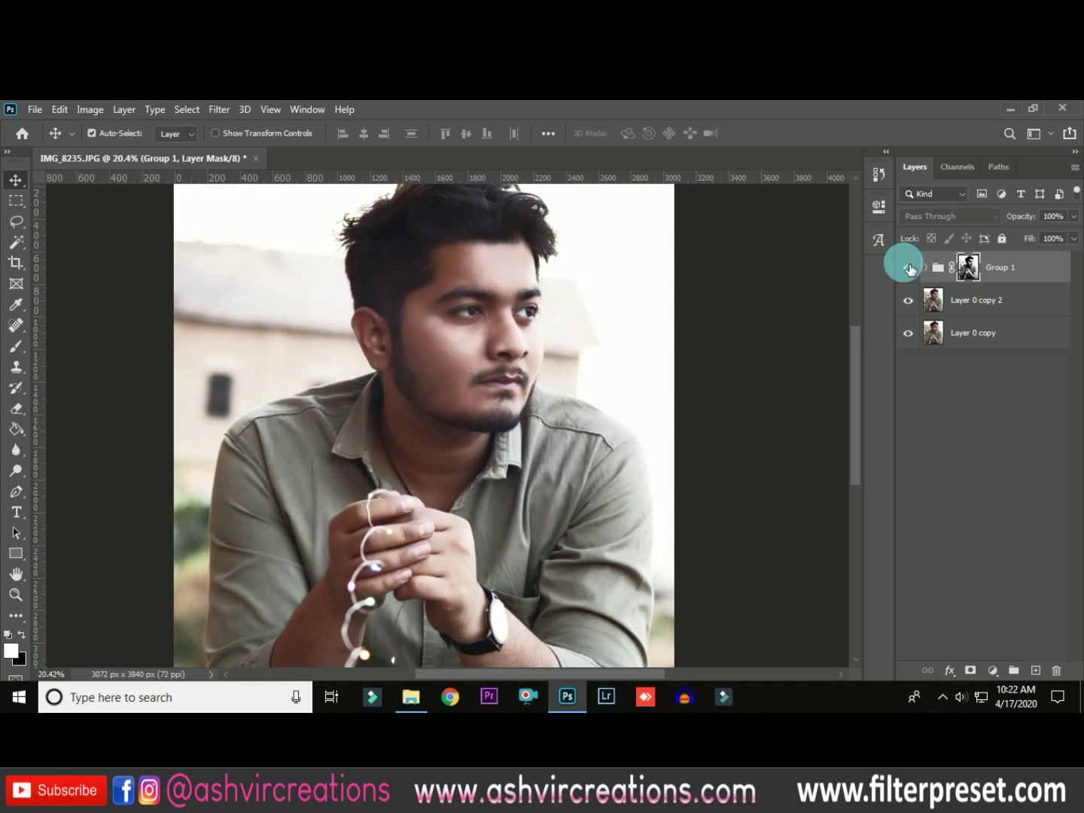
On Layer 0 copy 2, remove blemishes from the forehead, nose and cheek with a 40 px Content-Aware Spot Healing Brush
scroll(462, 288, "up", 2)
scroll(460, 286, "up", 8)
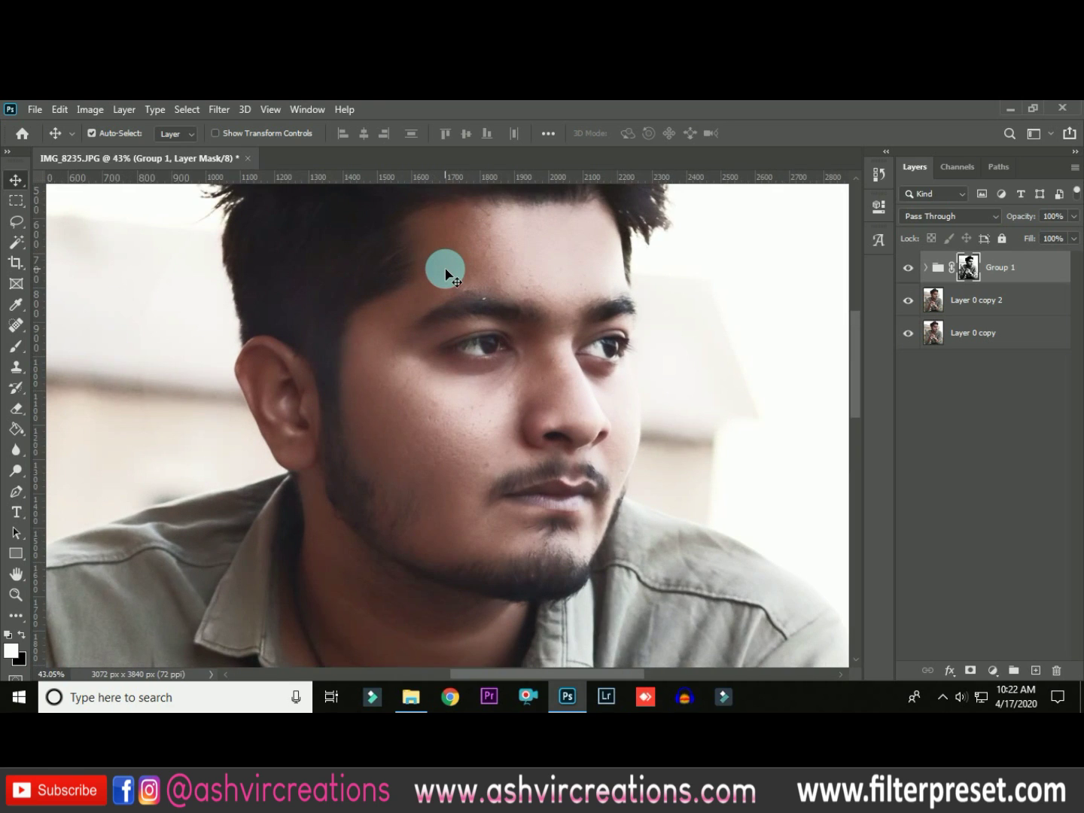
left_click(976, 300)
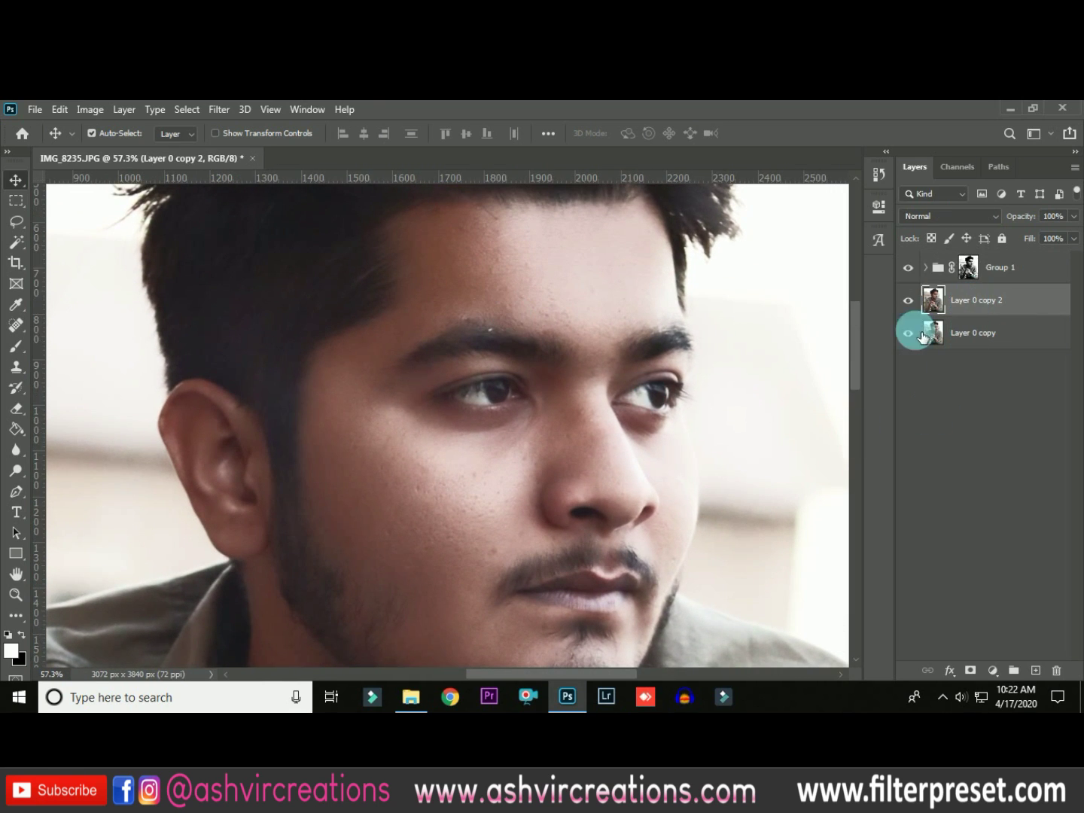
scroll(510, 378, "down", 1)
left_click(18, 325)
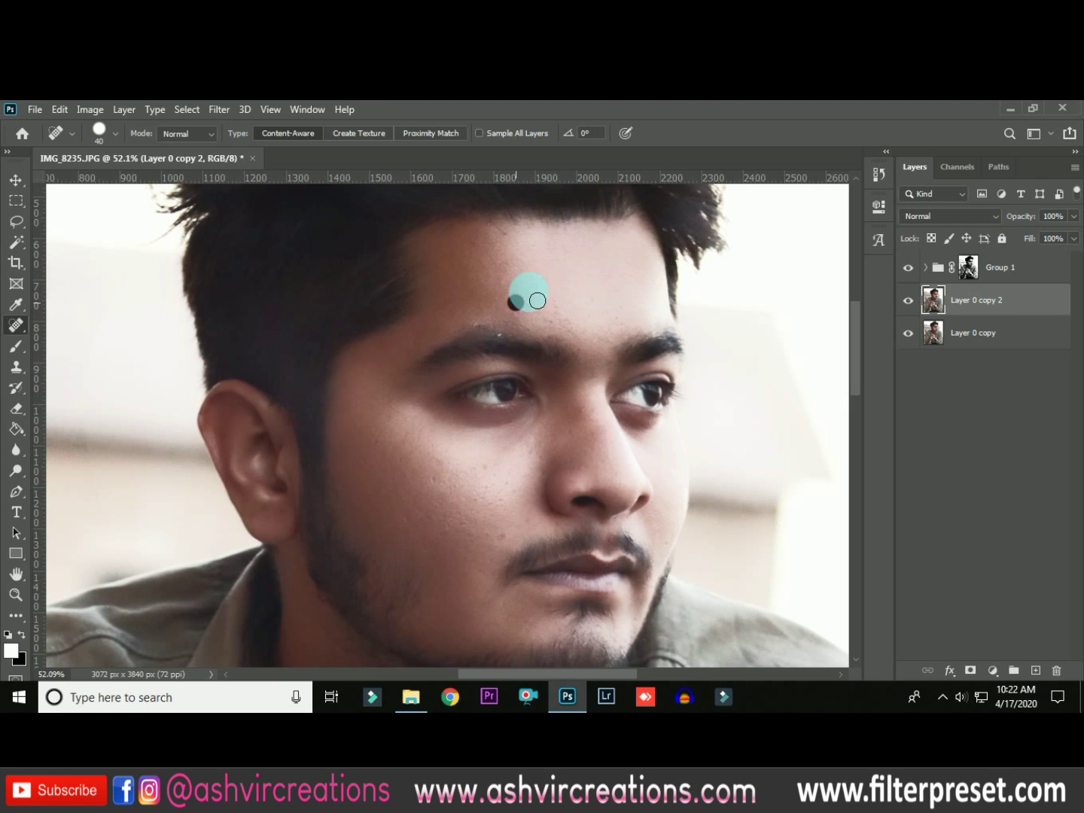
left_click(497, 288)
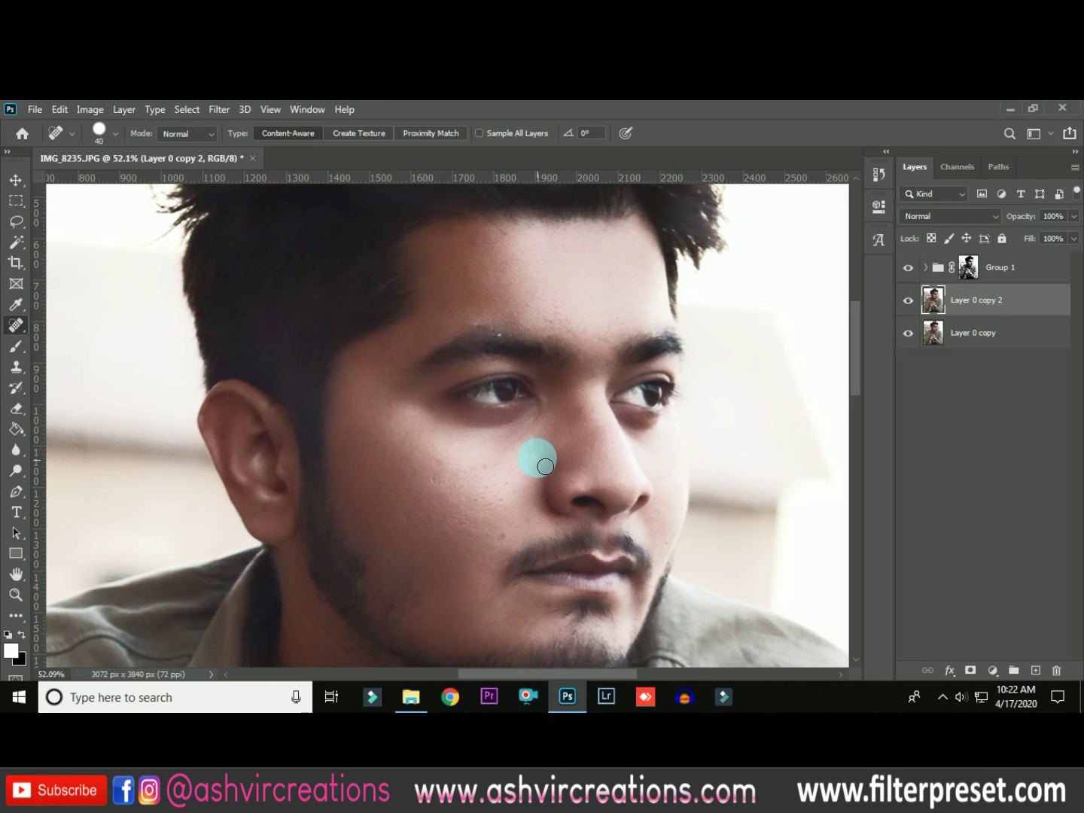
left_click(592, 424)
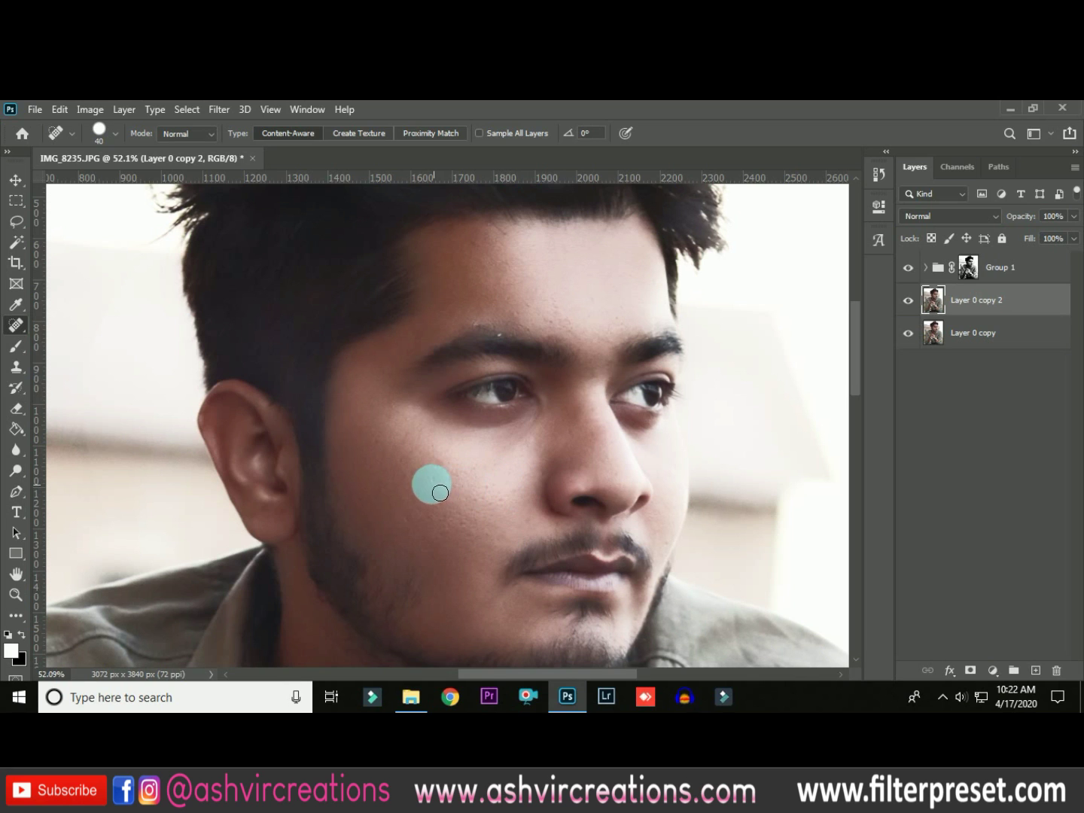
left_click(435, 484)
scroll(511, 438, "down", 3)
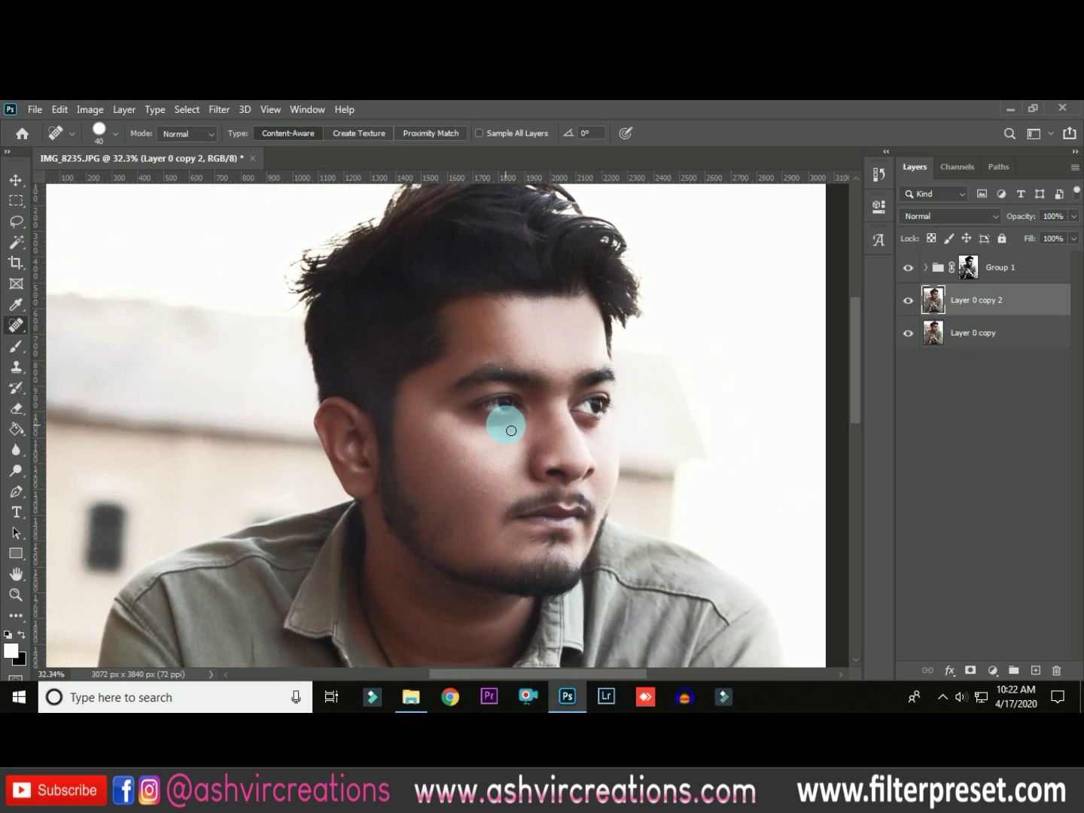
Heal the bright speck on the eyebrow and the blemish near the hairline on Layer 0 copy 2
scroll(512, 357, "up", 3)
scroll(509, 362, "up", 1)
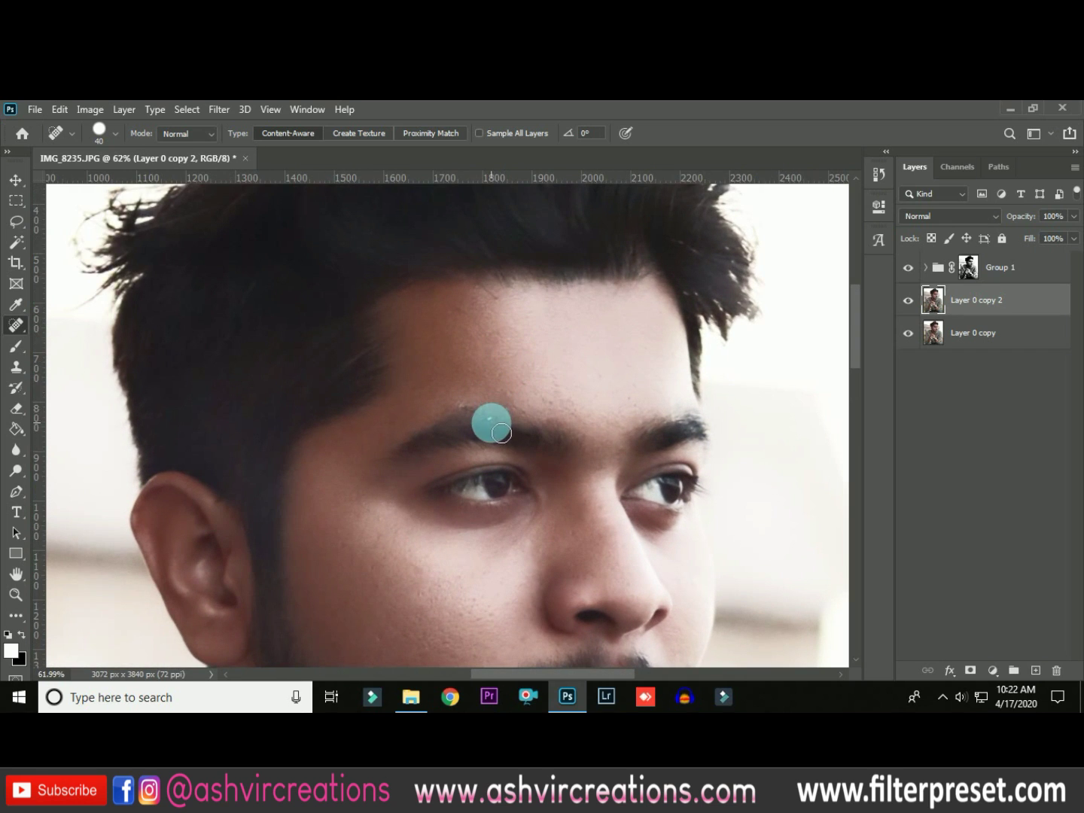
left_click(489, 417)
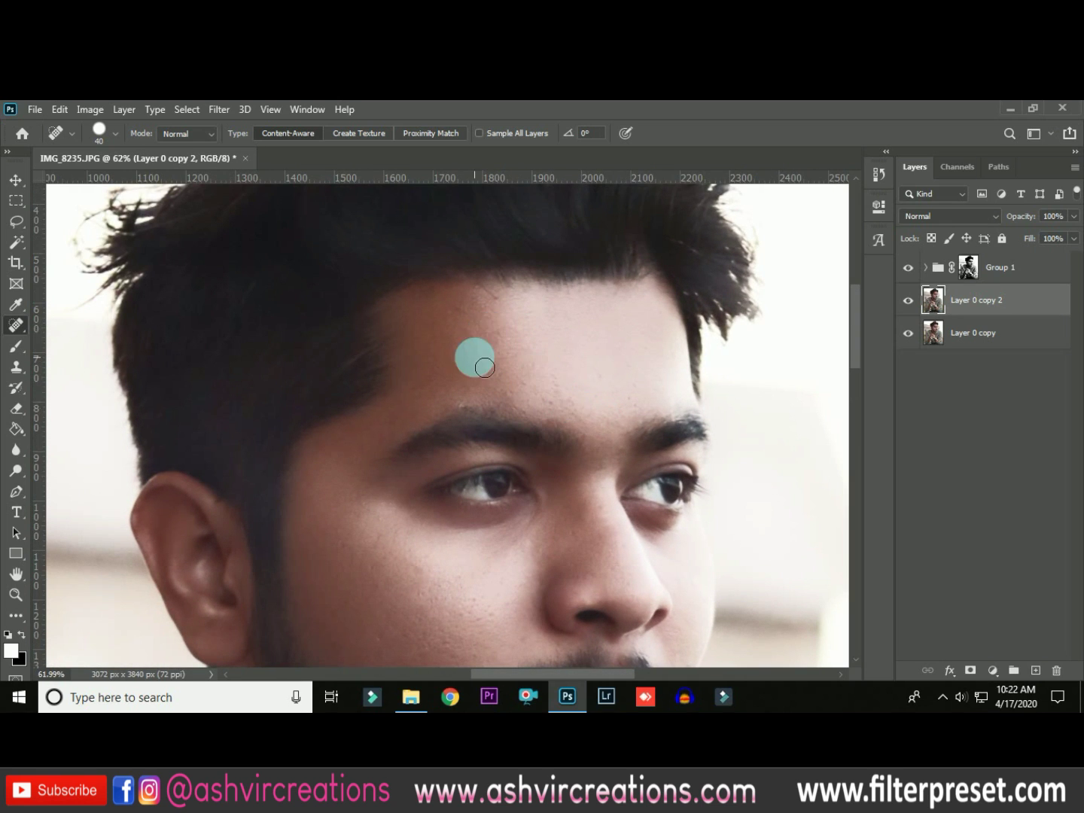
left_click(462, 312)
scroll(586, 374, "down", 3)
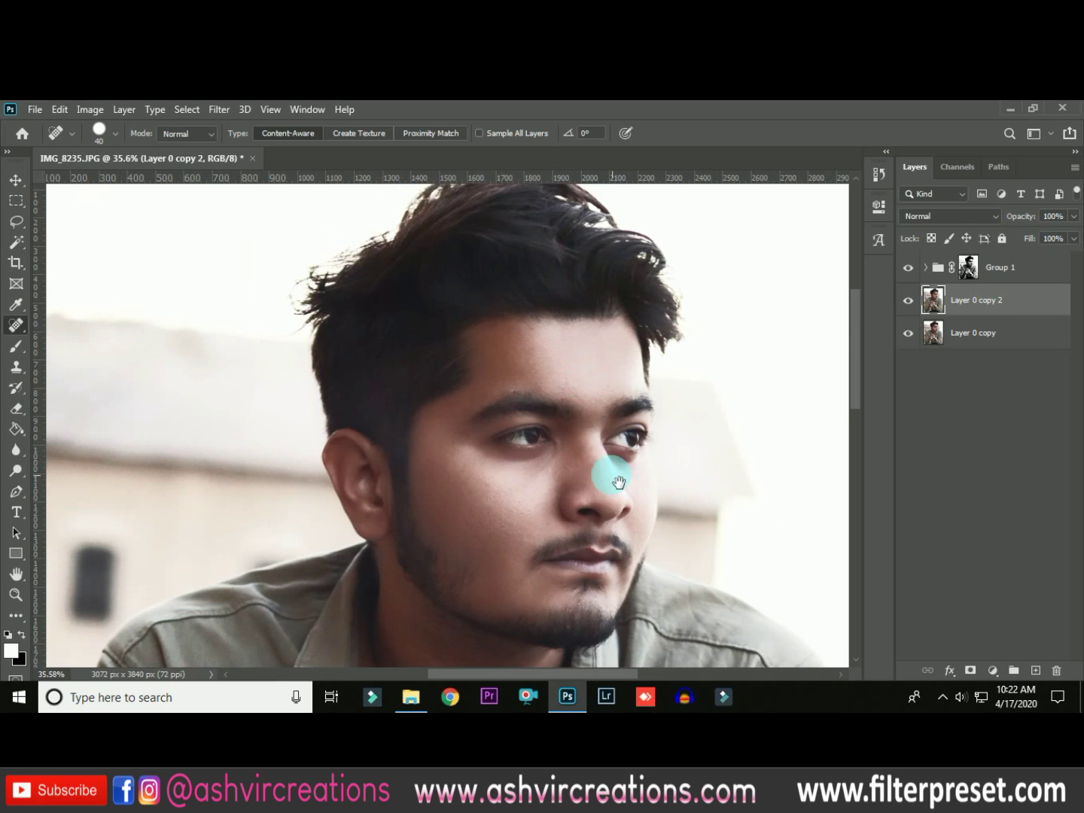
Retouch the spots along the bridge of the nose, reducing the healing brush to 25 px
left_click_drag(615, 481, 589, 397)
scroll(589, 397, "up", 2)
left_click(560, 393)
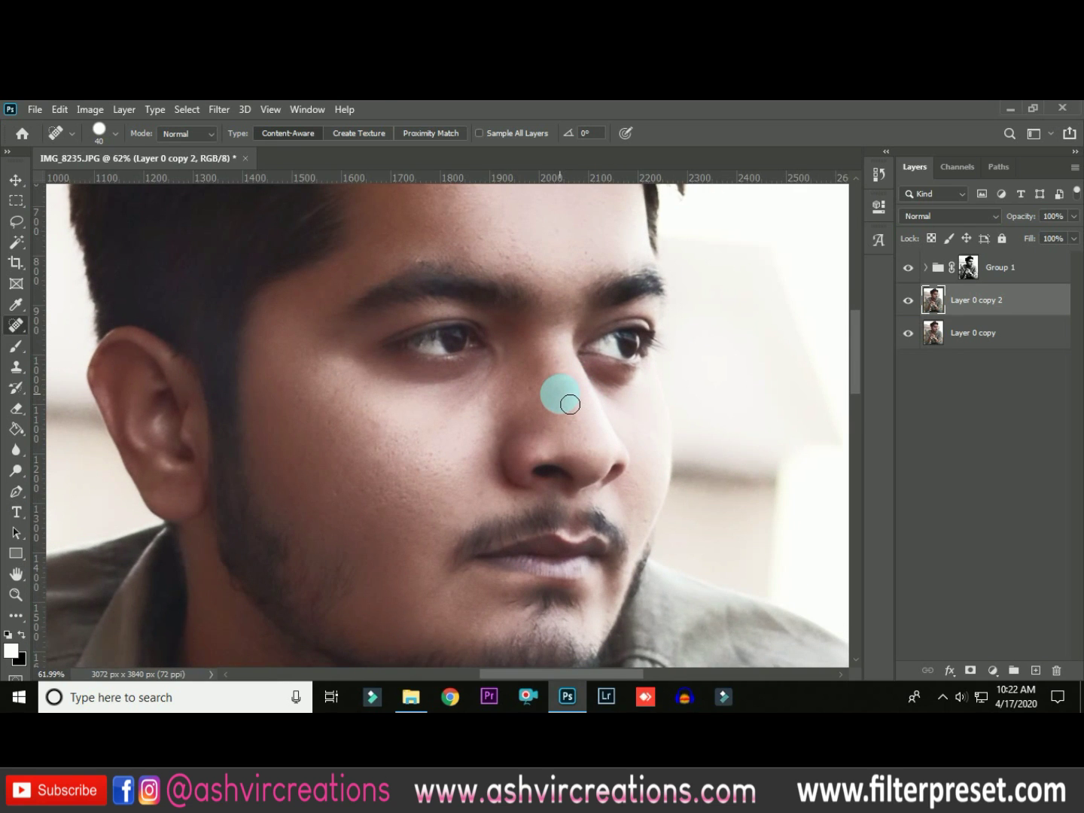
key("bracketleft")
left_click_drag(563, 367, 566, 398)
scroll(567, 394, "down", 5)
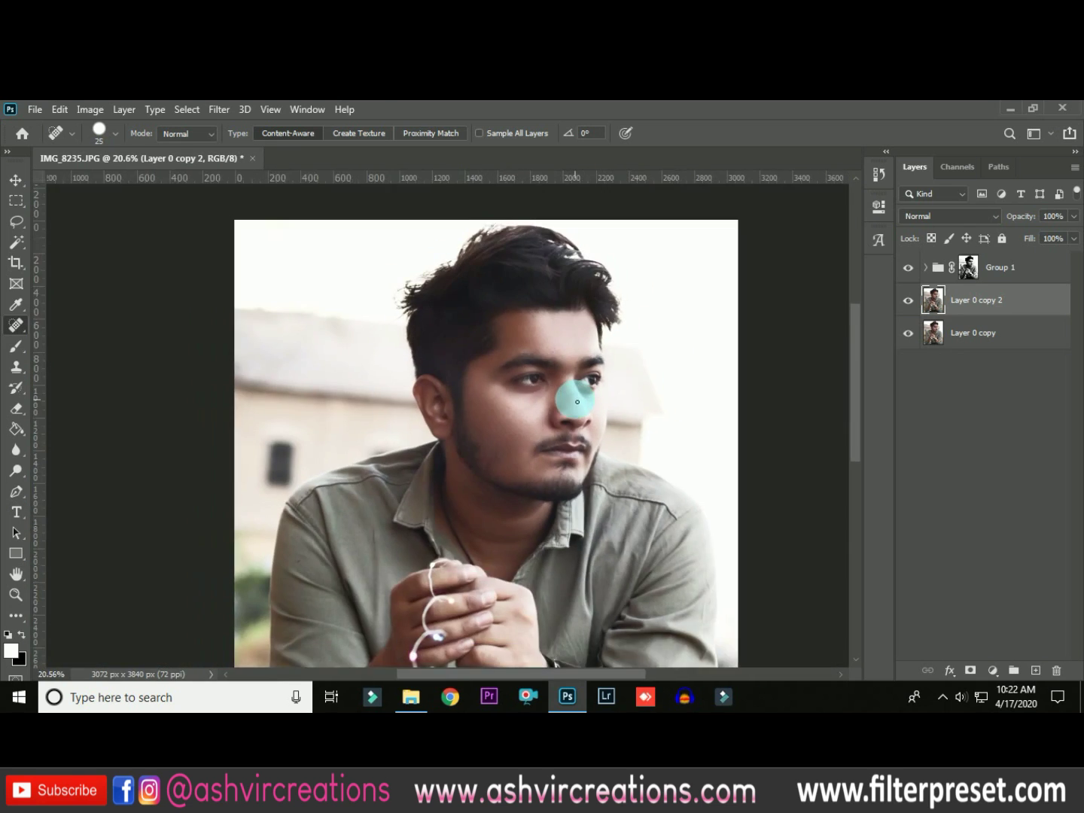
scroll(557, 386, "up", 1)
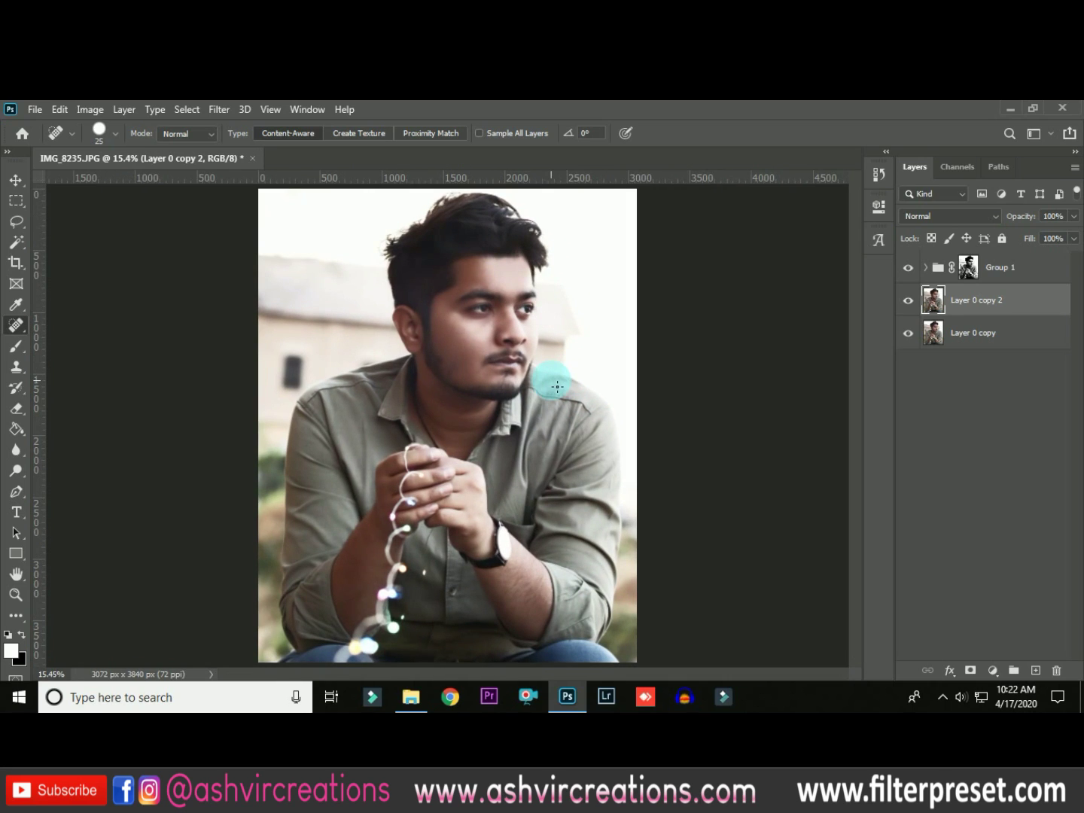
Toggle Group 1 repeatedly at full-portrait view to compare the retouched photo with and without the effect
key("v")
left_click(908, 267)
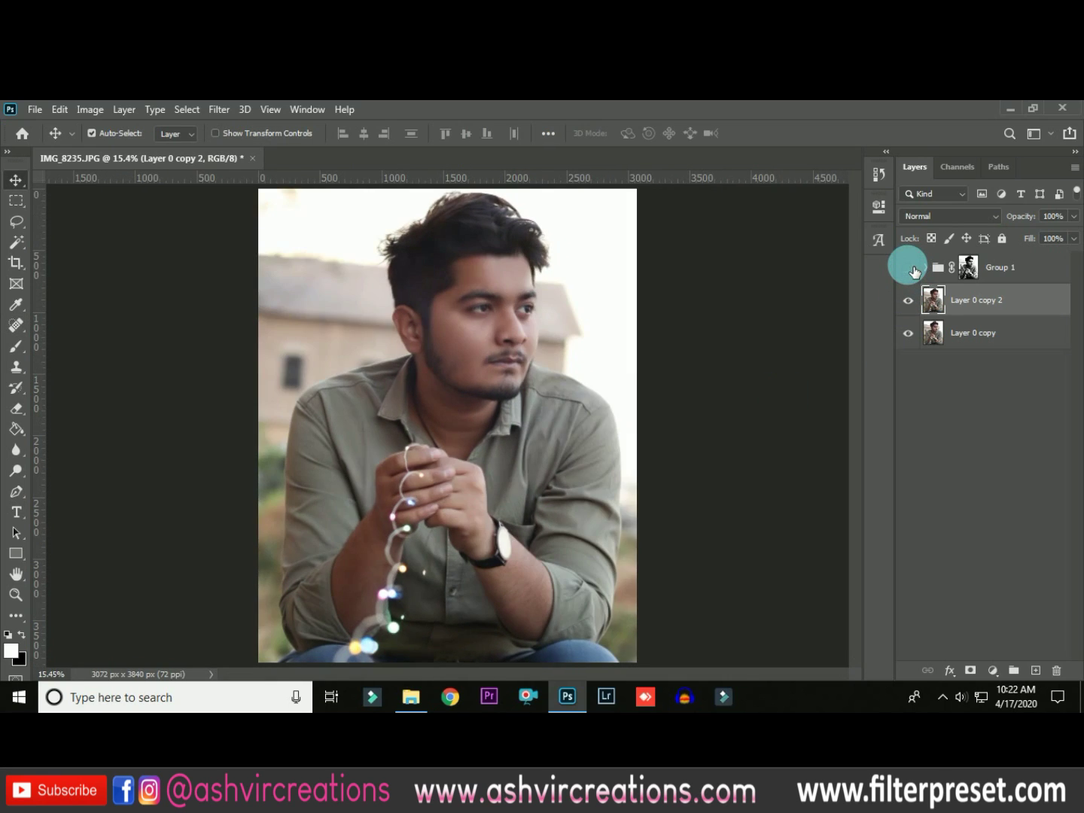
left_click(909, 268)
left_click(909, 268)
left_click(909, 269)
left_click(909, 269)
left_click(909, 269)
scroll(604, 374, "down", 2)
scroll(604, 374, "up", 4)
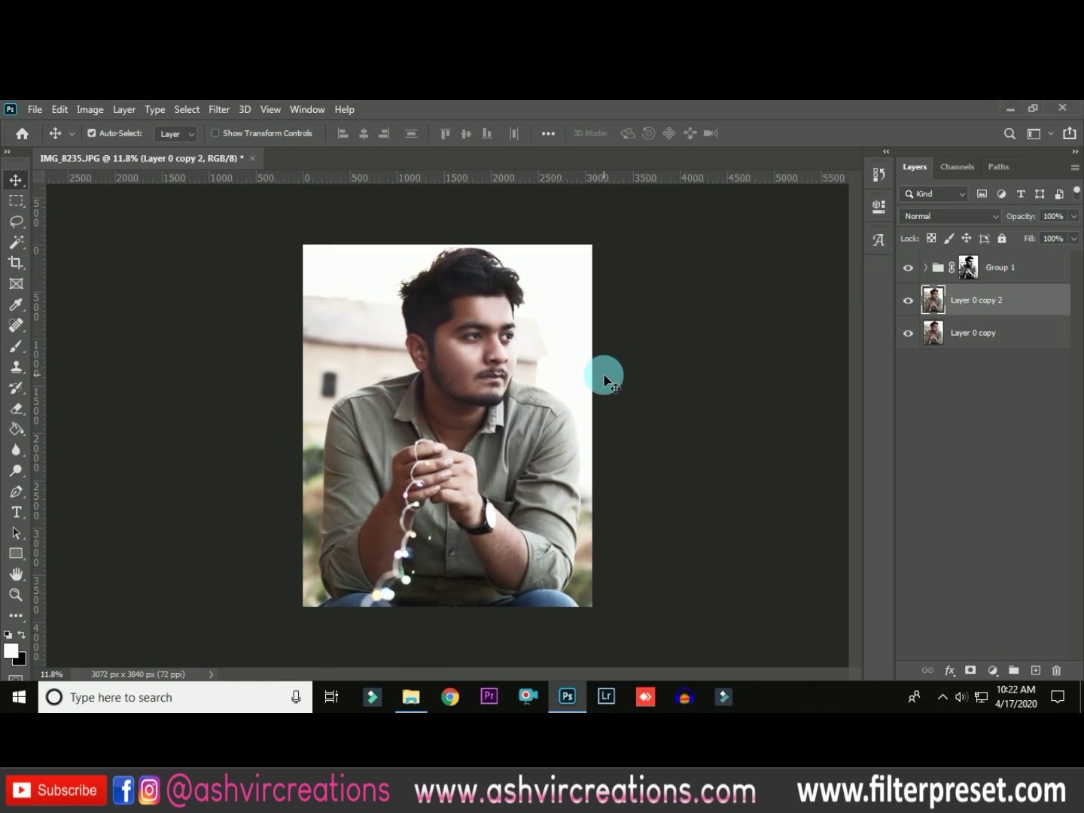
left_click(909, 269)
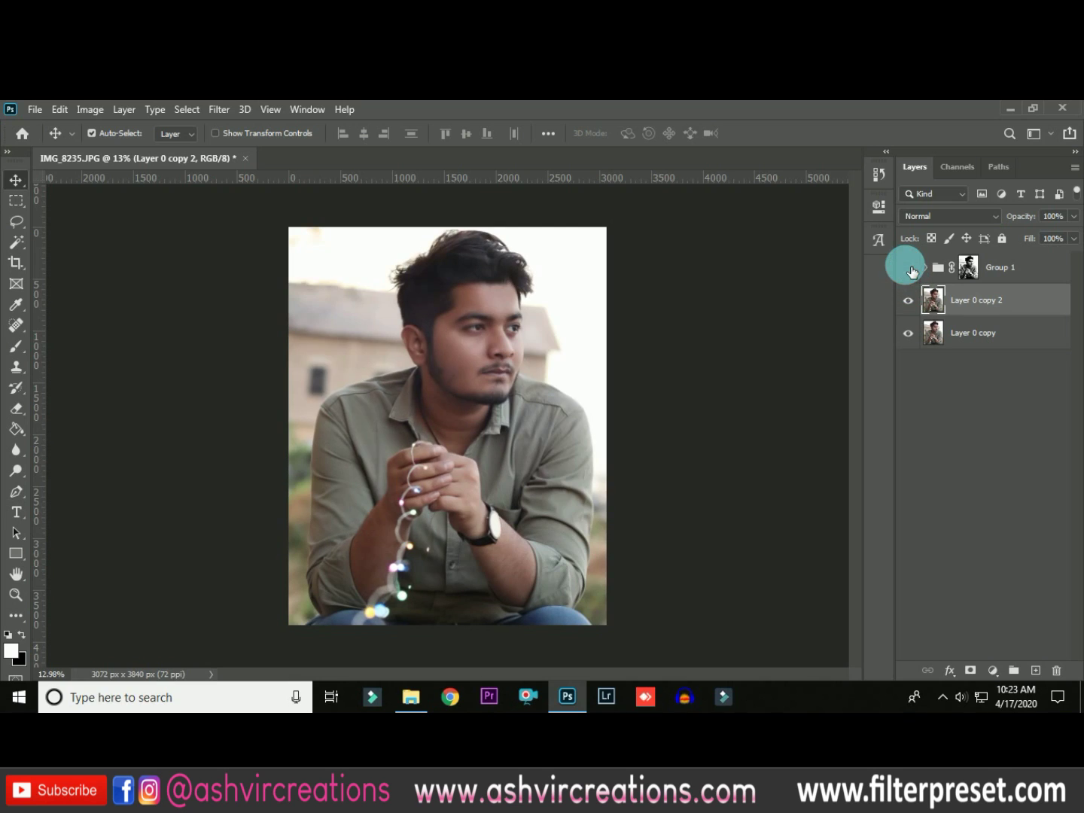
left_click(909, 268)
left_click(909, 269)
left_click(909, 269)
Try painting black on Group 1's mask over the building behind the head with the 1000 px Hard Round brush
left_click(968, 267)
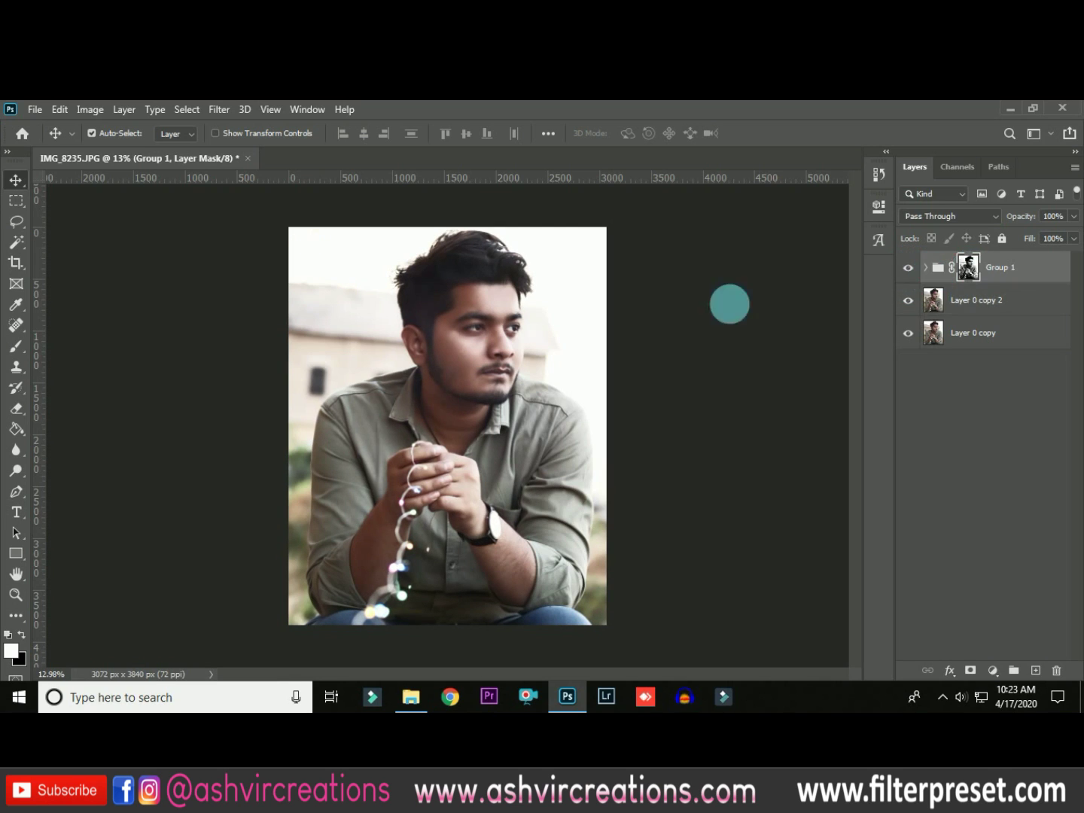
left_click(16, 346)
scroll(297, 539, "up", 1)
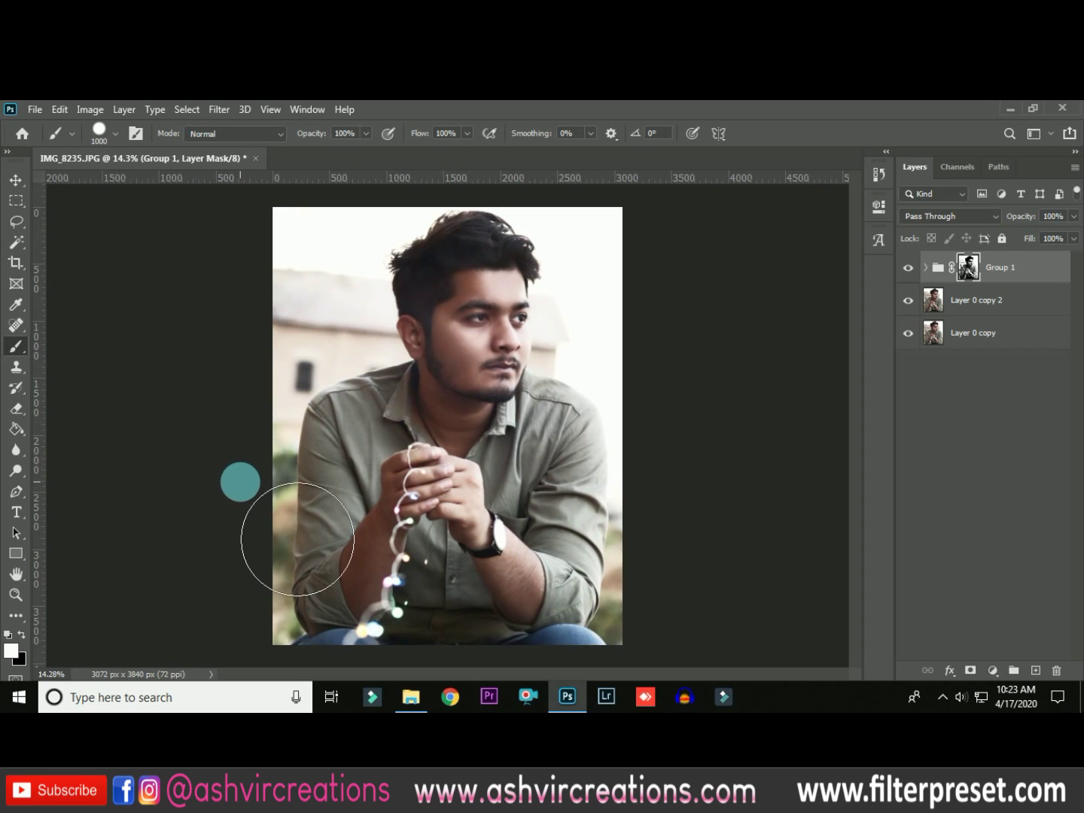
scroll(240, 480, "up", 3)
scroll(261, 301, "down", 5)
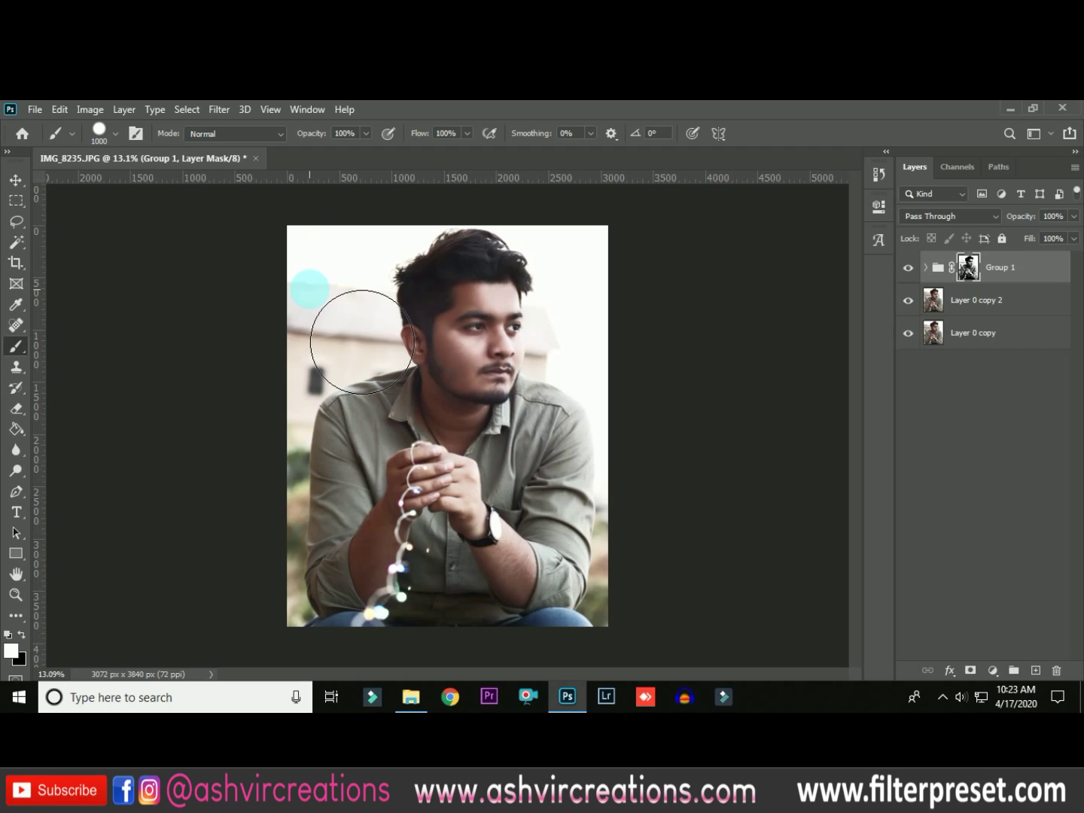
left_click(22, 632)
left_click(316, 275)
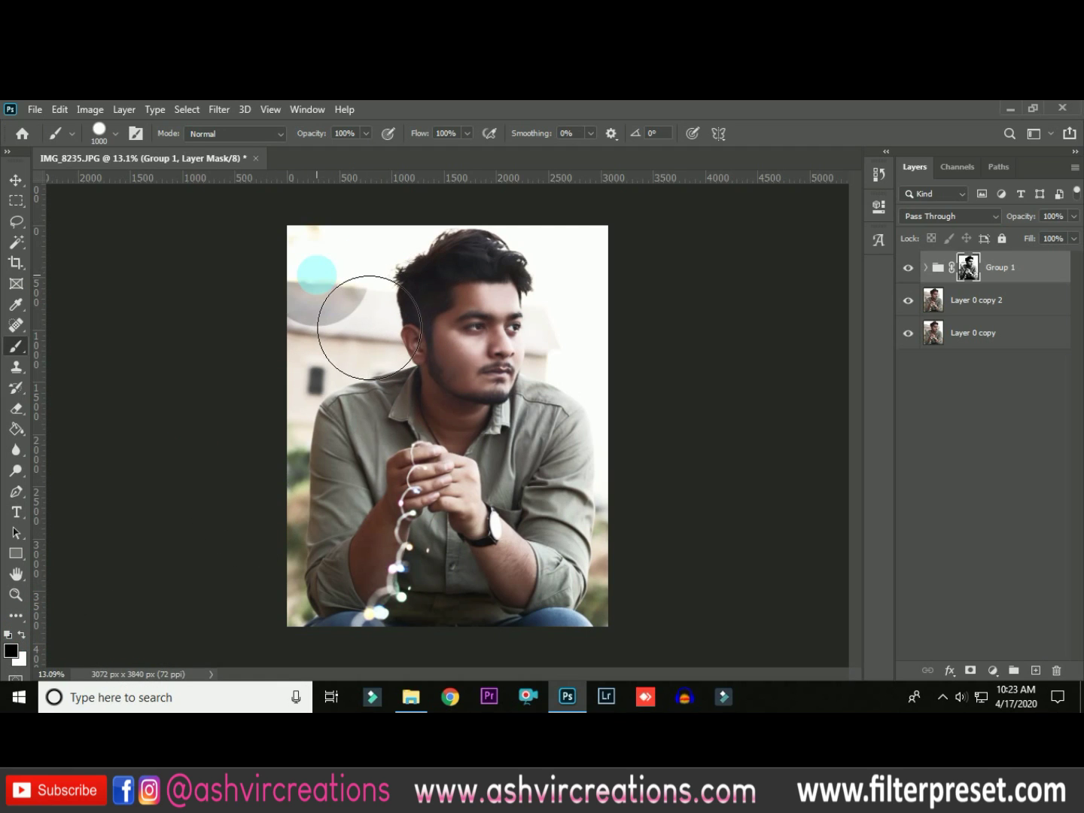
left_click(351, 290)
Switch to the Soft Round brush, paint black over the background on Group 1's mask, and reduce the brush to 600 px
right_click(363, 339)
left_click(445, 410)
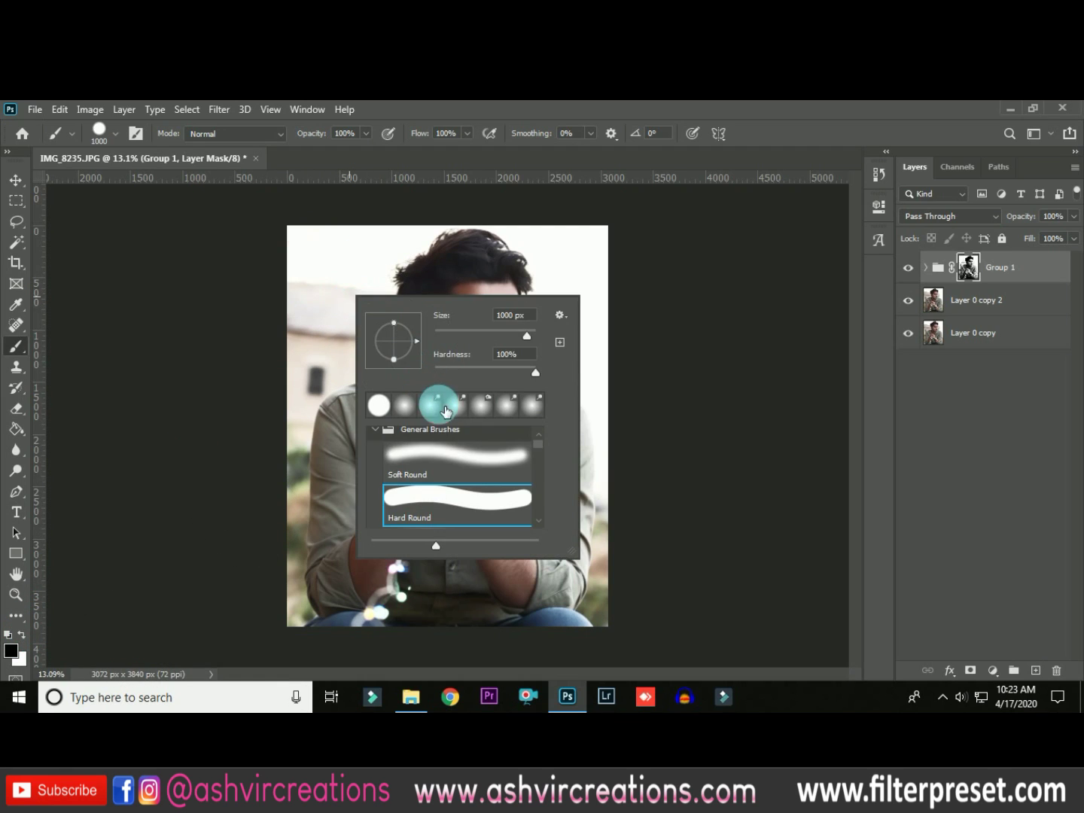
double_click(438, 450)
mouse_move(383, 285)
left_mouse_down()
mouse_move(398, 322)
mouse_move(327, 322)
mouse_move(389, 305)
mouse_move(398, 333)
mouse_move(453, 274)
mouse_move(565, 255)
left_mouse_up()
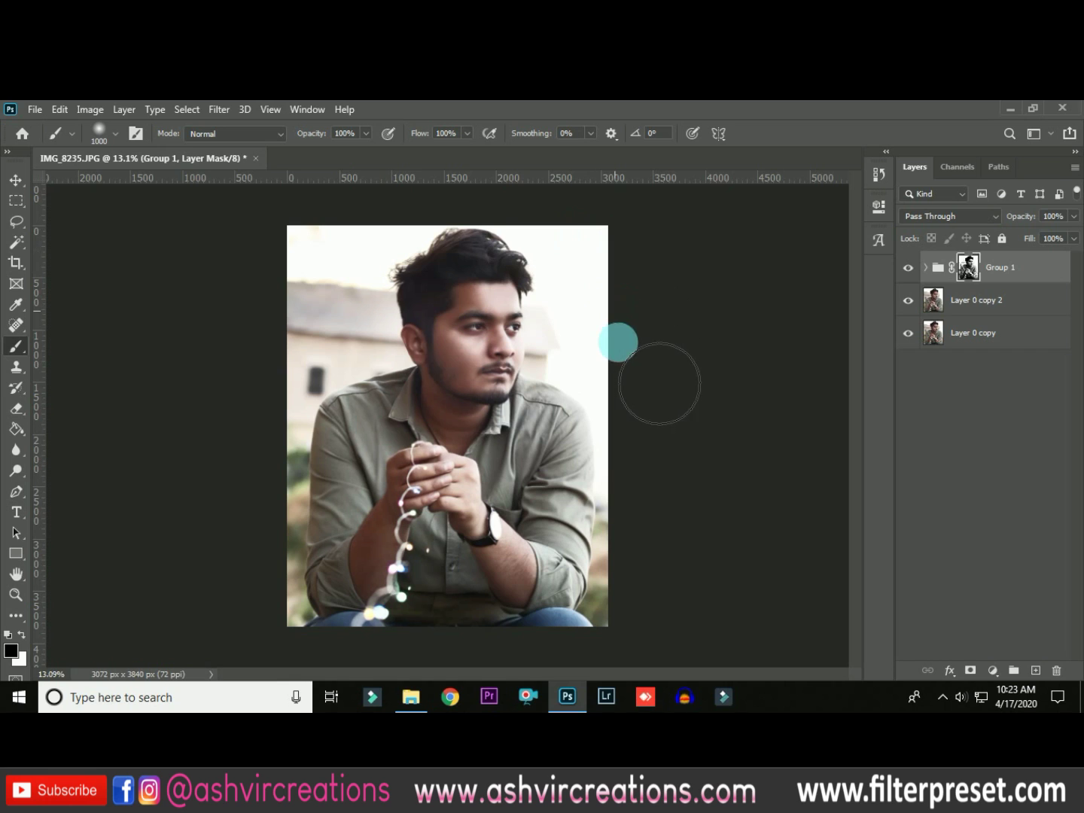
scroll(638, 393, "up", 3)
key("bracketleft")
key("bracketleft")
key("bracketleft")
key("bracketleft")
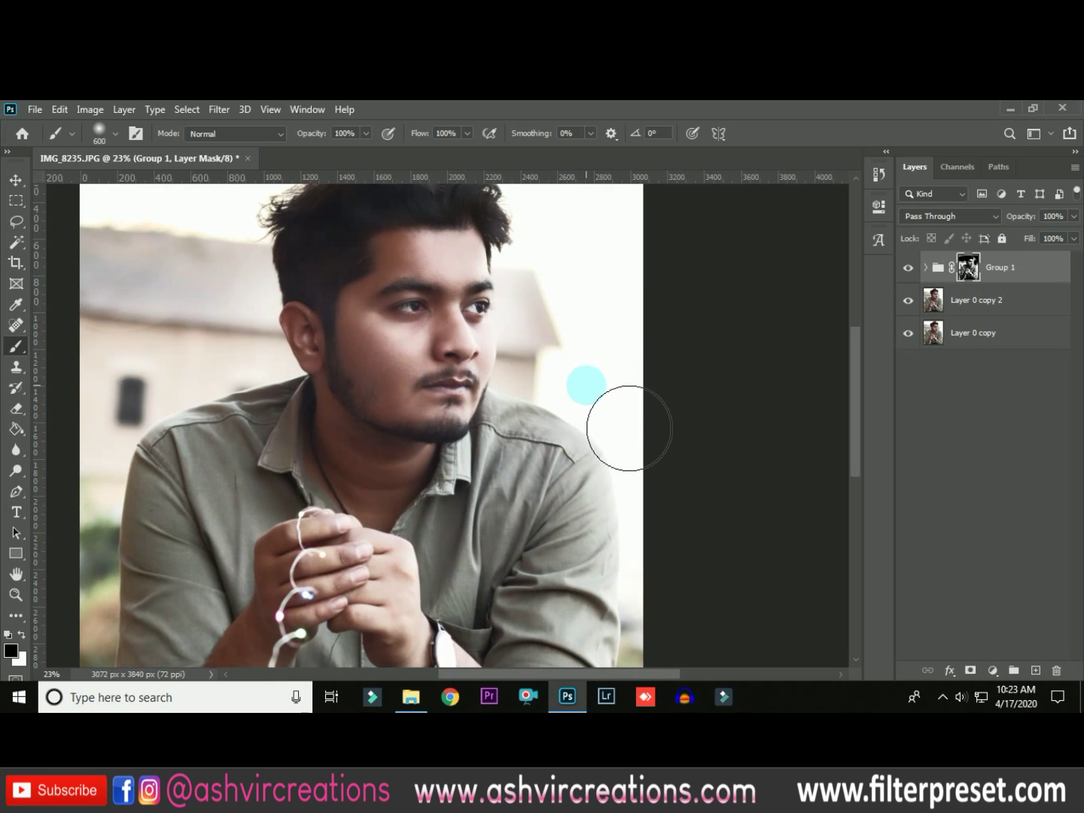
Mask the effect off the building in front of the face with the 600 px soft brush and compare by toggling Group 1
key("bracketright")
key("bracketright")
key("bracketleft")
key("bracketleft")
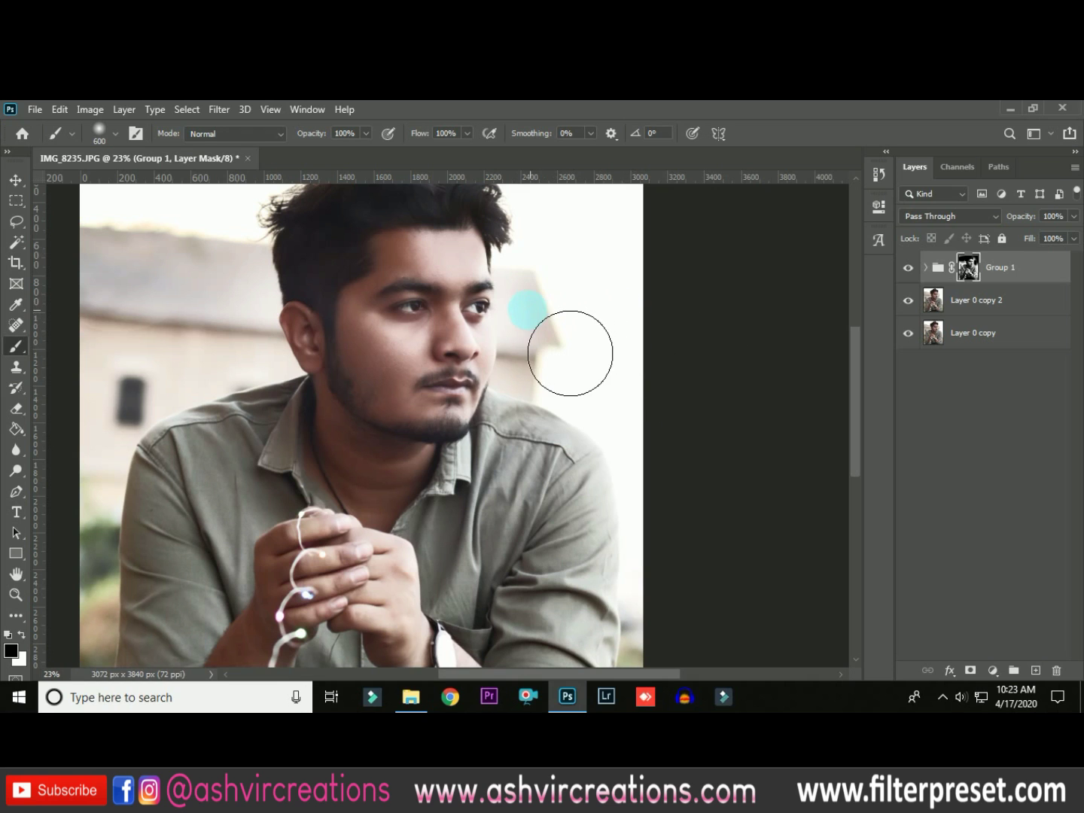
scroll(580, 291, "up", 2)
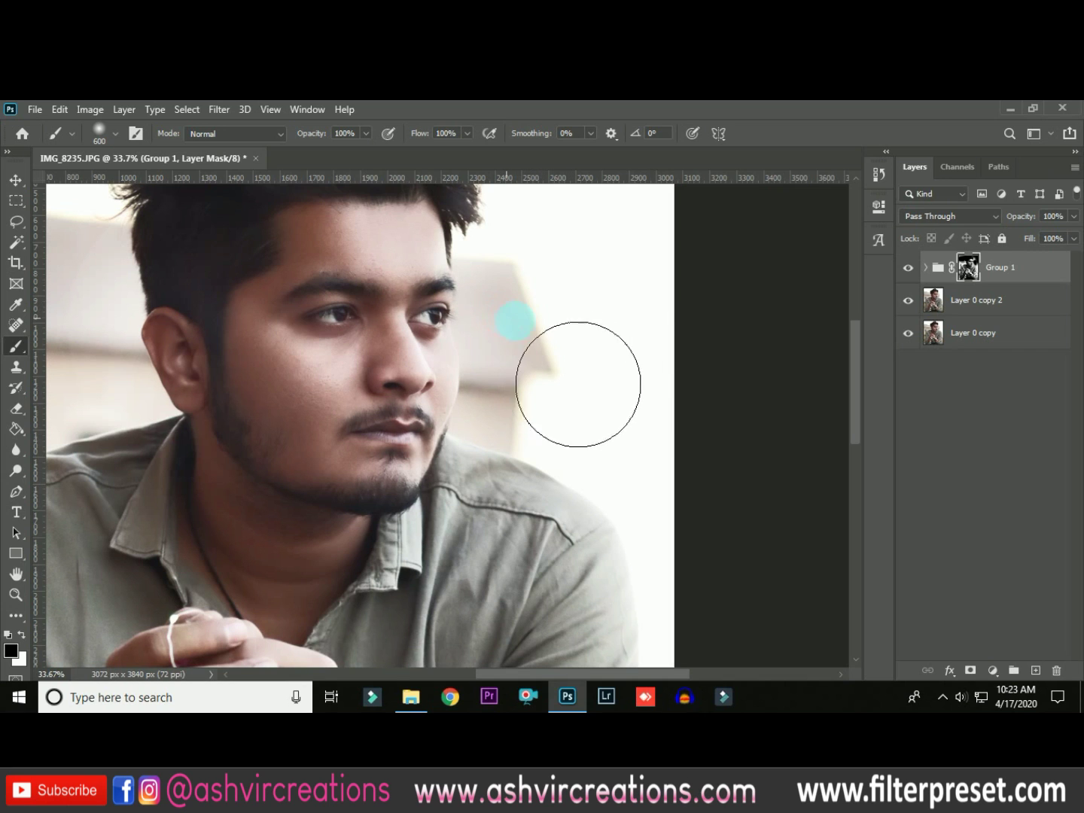
left_click(908, 267)
left_click(907, 267)
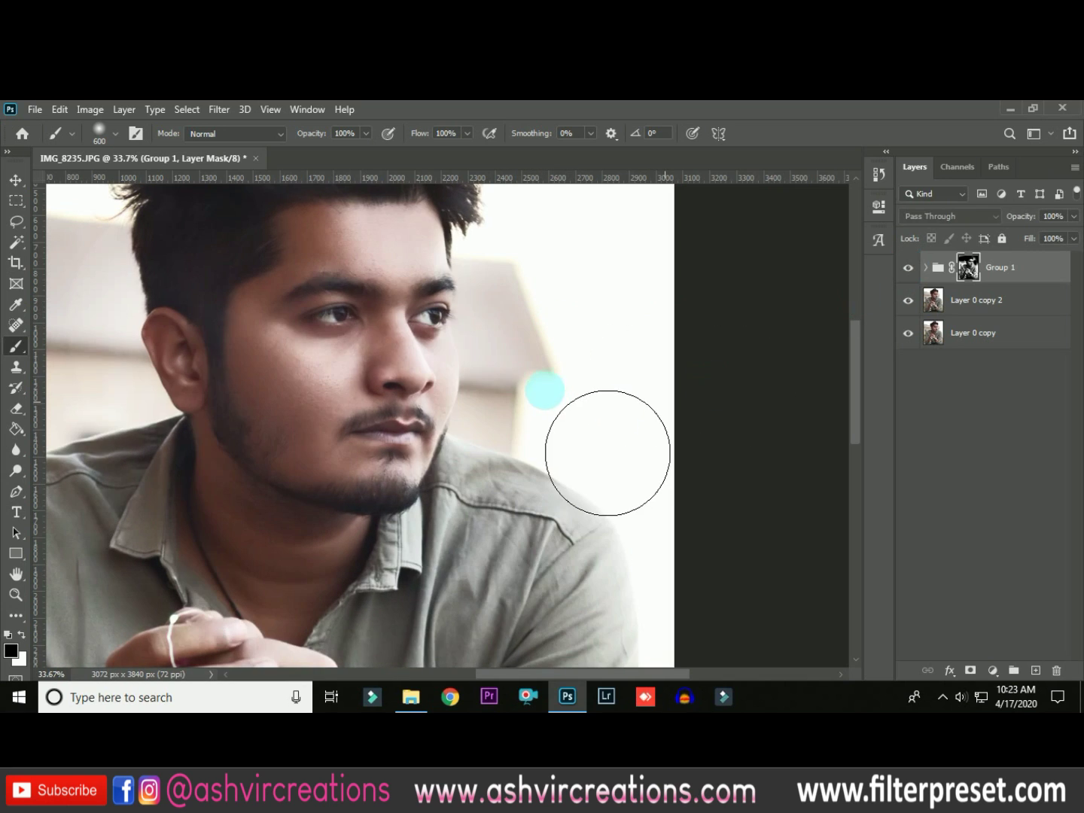
Enlarge the soft brush for Group 1's mask to 800 px with the whole portrait in view
key("ctrl+0")
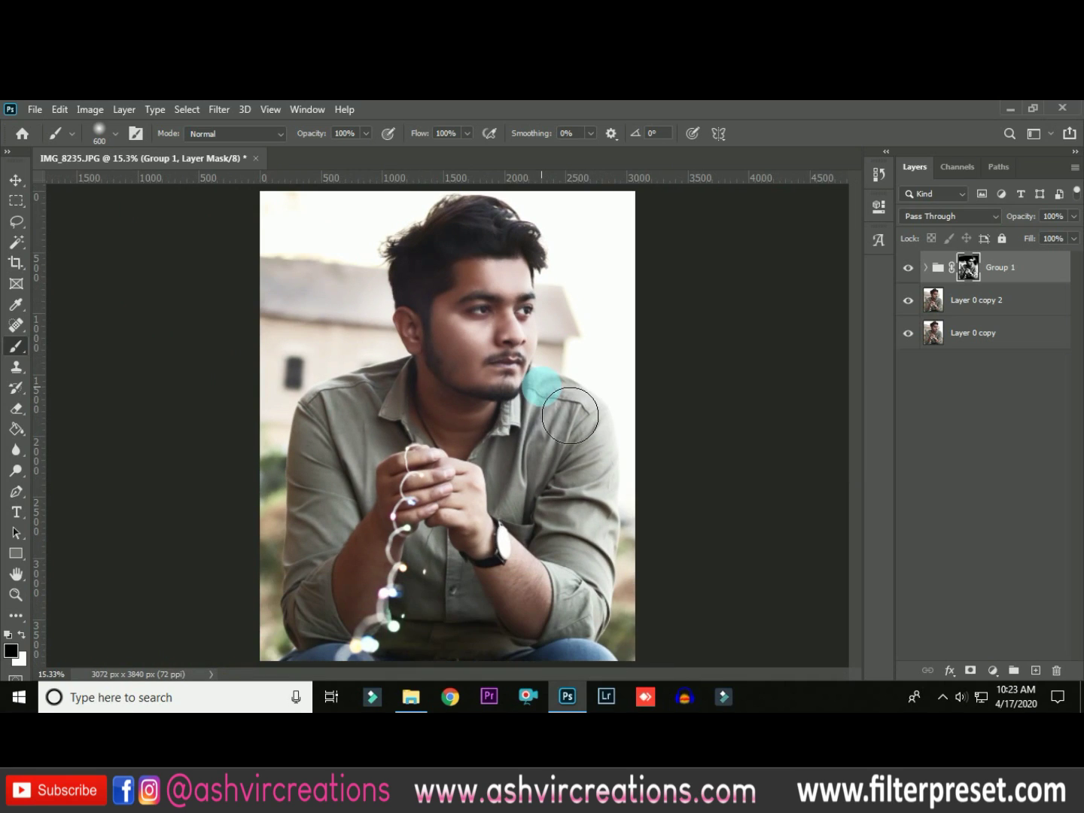
key("bracketright")
key("bracketright")
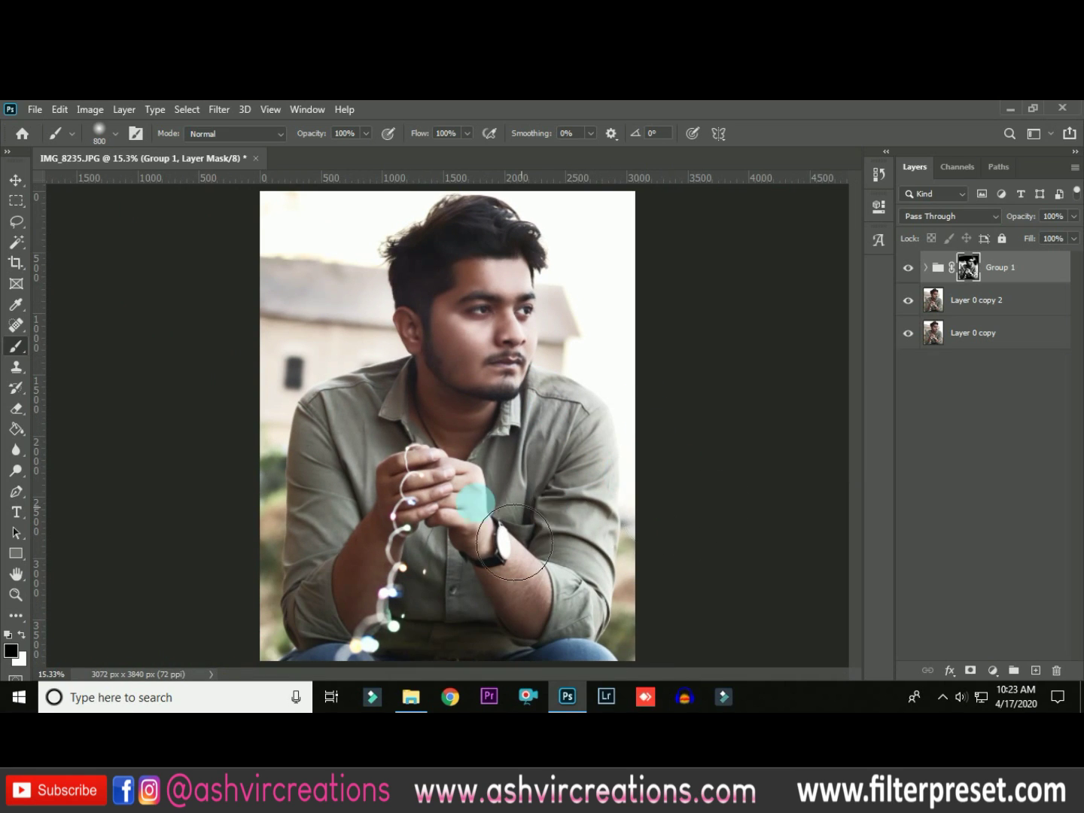
scroll(250, 422, "down", 1)
scroll(250, 422, "down", 1)
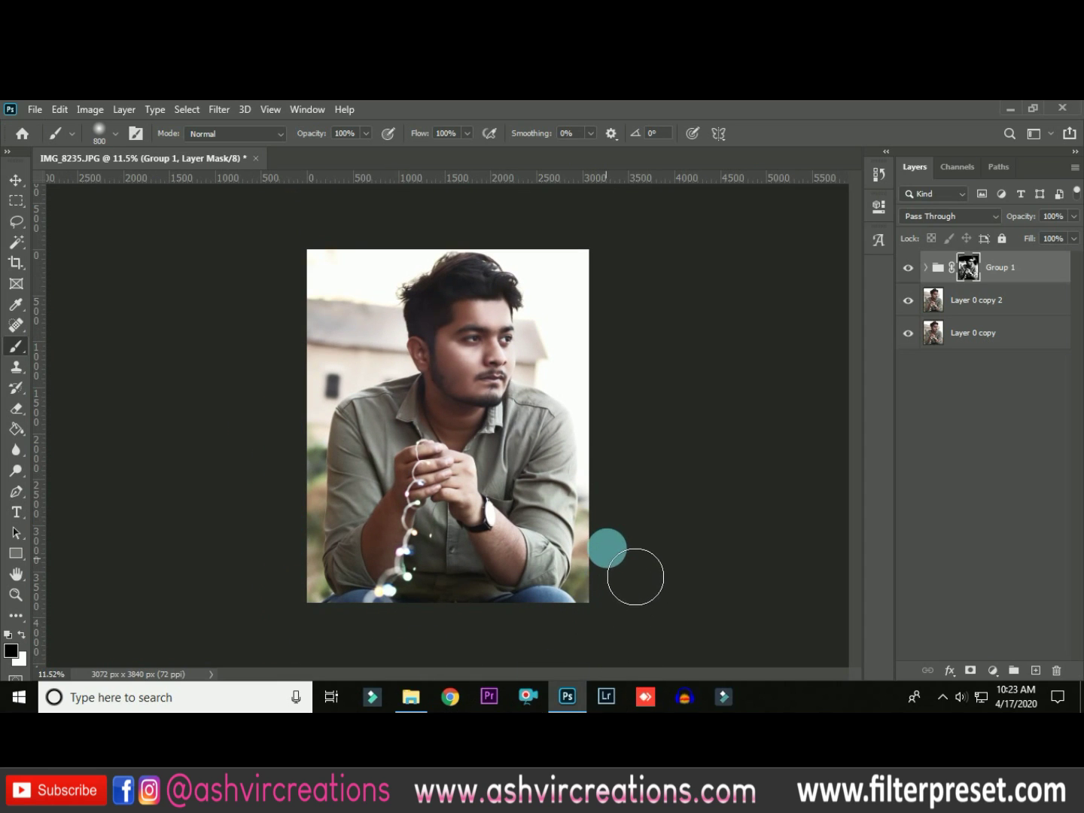
Toggle Group 1 off and on to compare the masked effect on the whole portrait, and switch to the Move tool
scroll(614, 467, "up", 1)
left_click(909, 268)
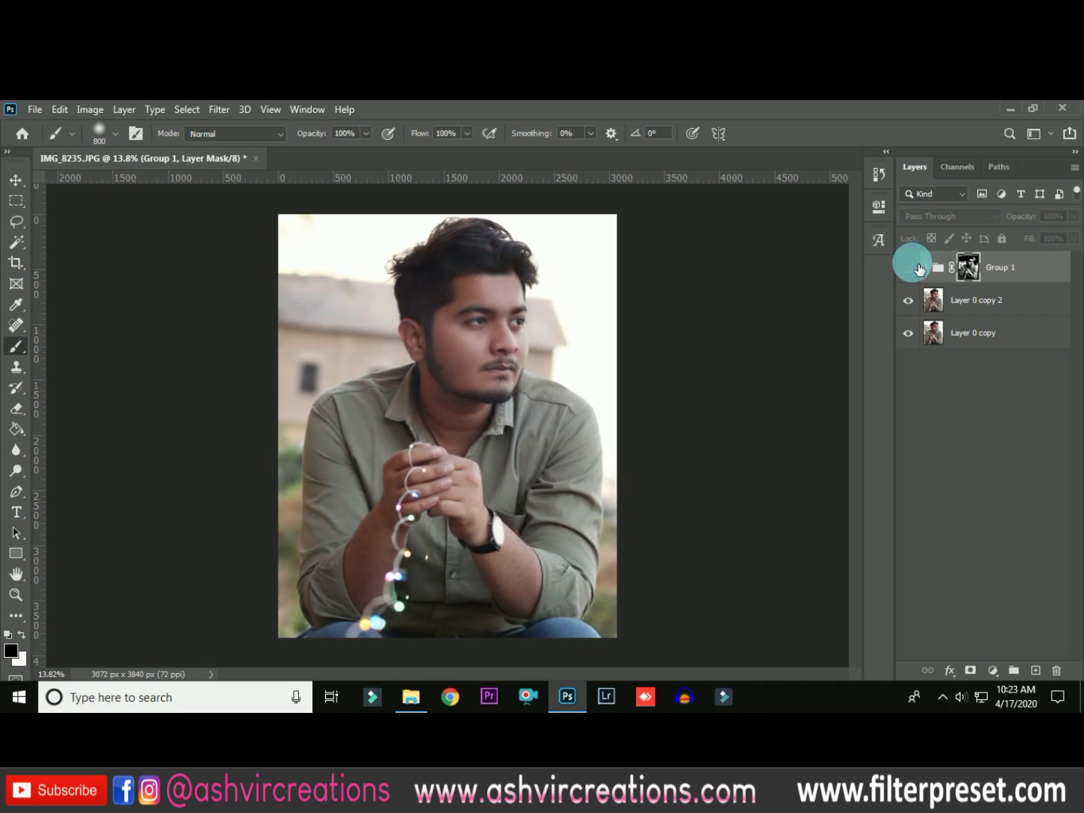
left_click(916, 268)
left_click(909, 267)
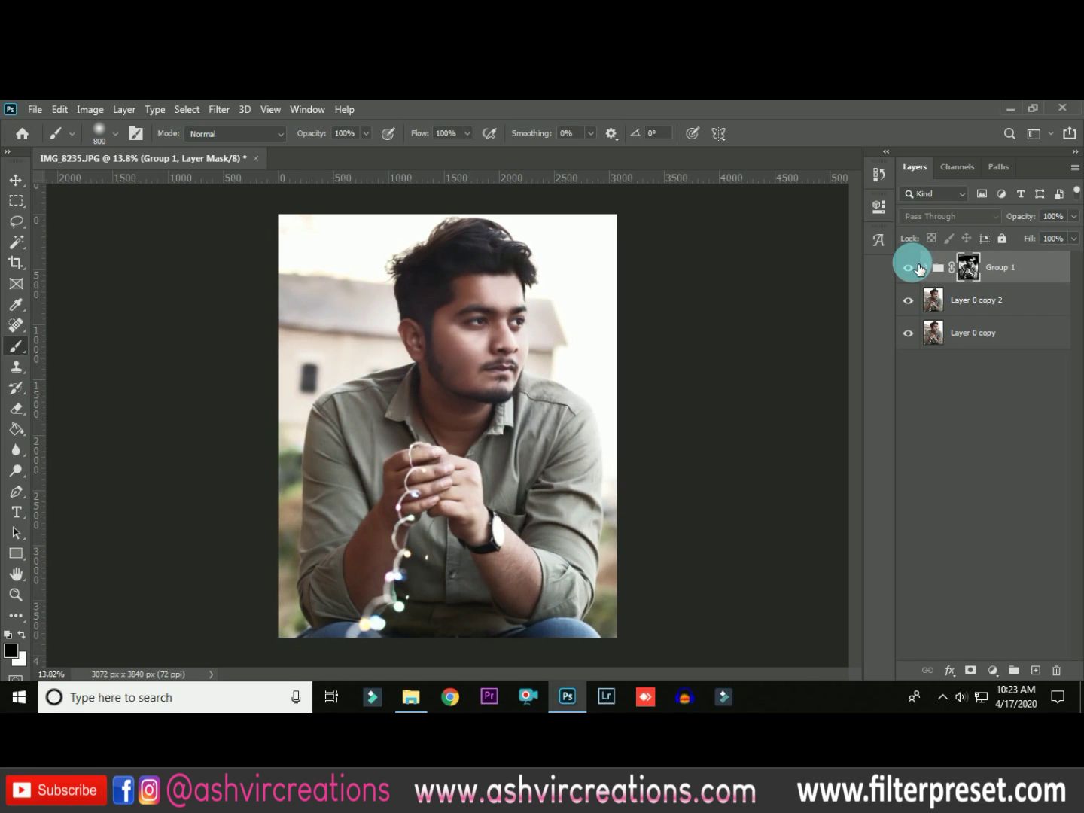
left_click(520, 366)
scroll(557, 401, "down", 1)
key("v")
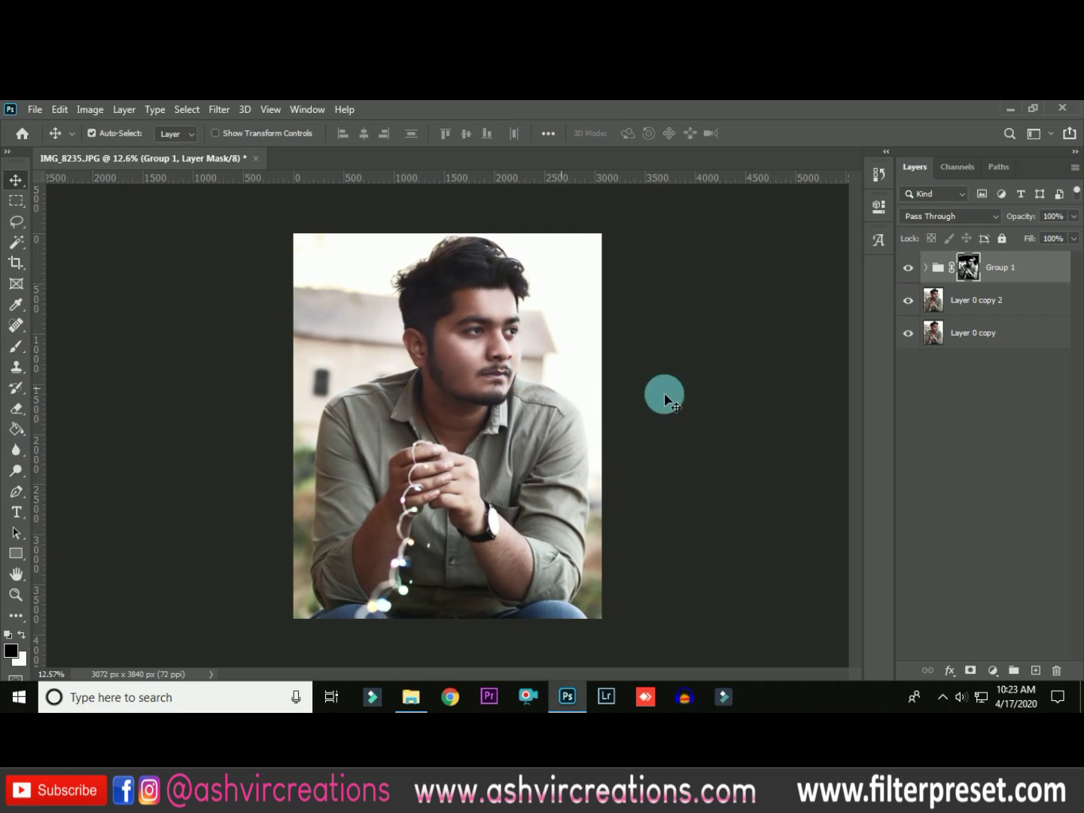
scroll(557, 369, "up", 1)
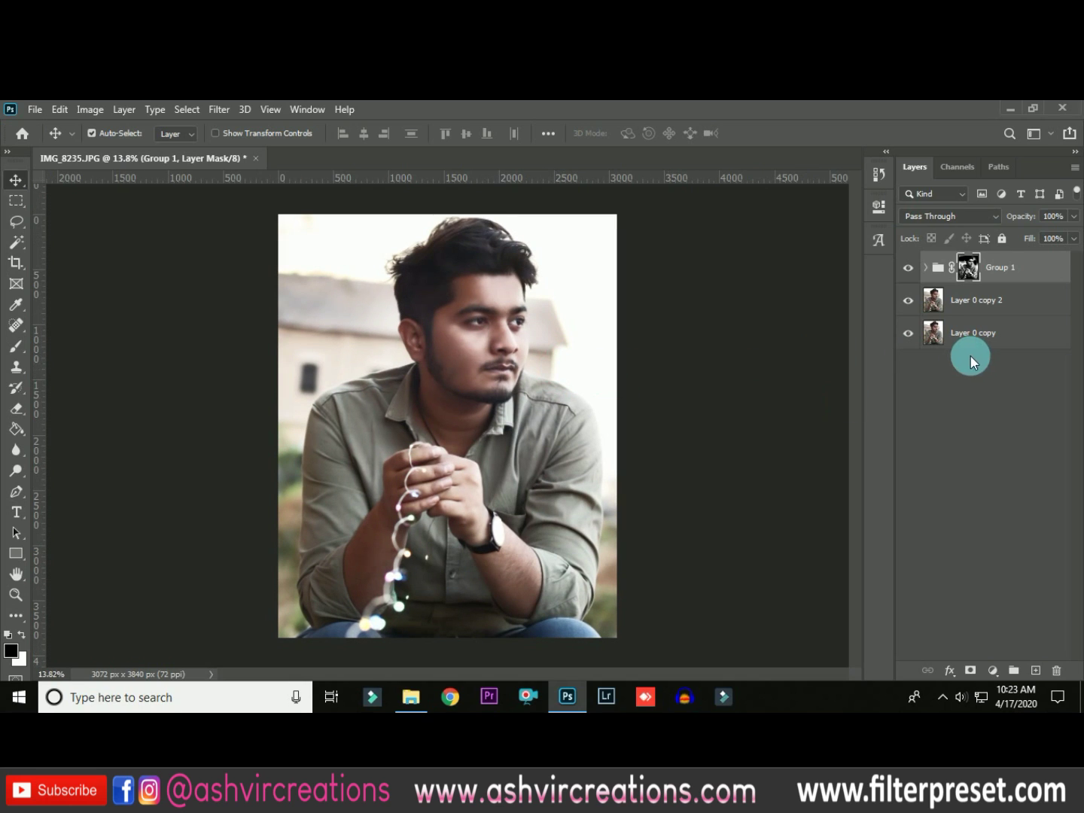
Add a new layer above Group 1 and draw a rectangular selection around the head and upper chest
left_click(1036, 670)
key("x")
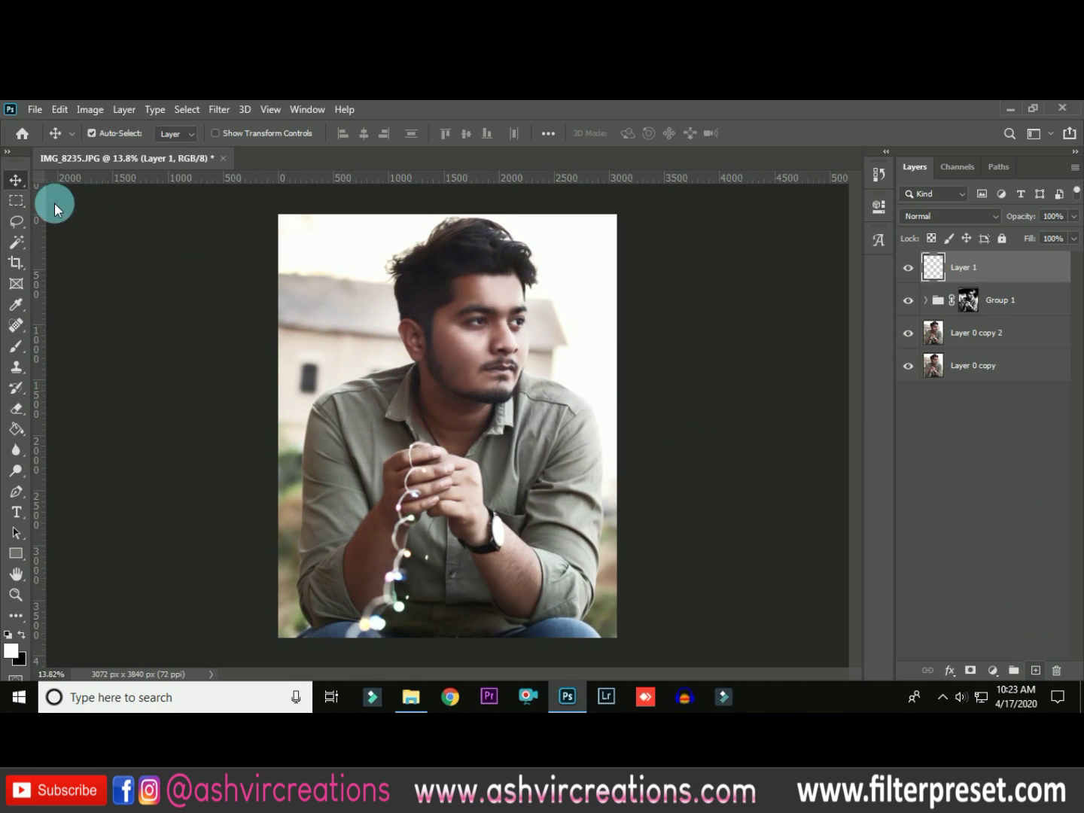
left_click(17, 200)
left_click_drag(350, 217, 586, 448)
Fill the rectangular selection on the new layer with 50% Gray
right_click(489, 320)
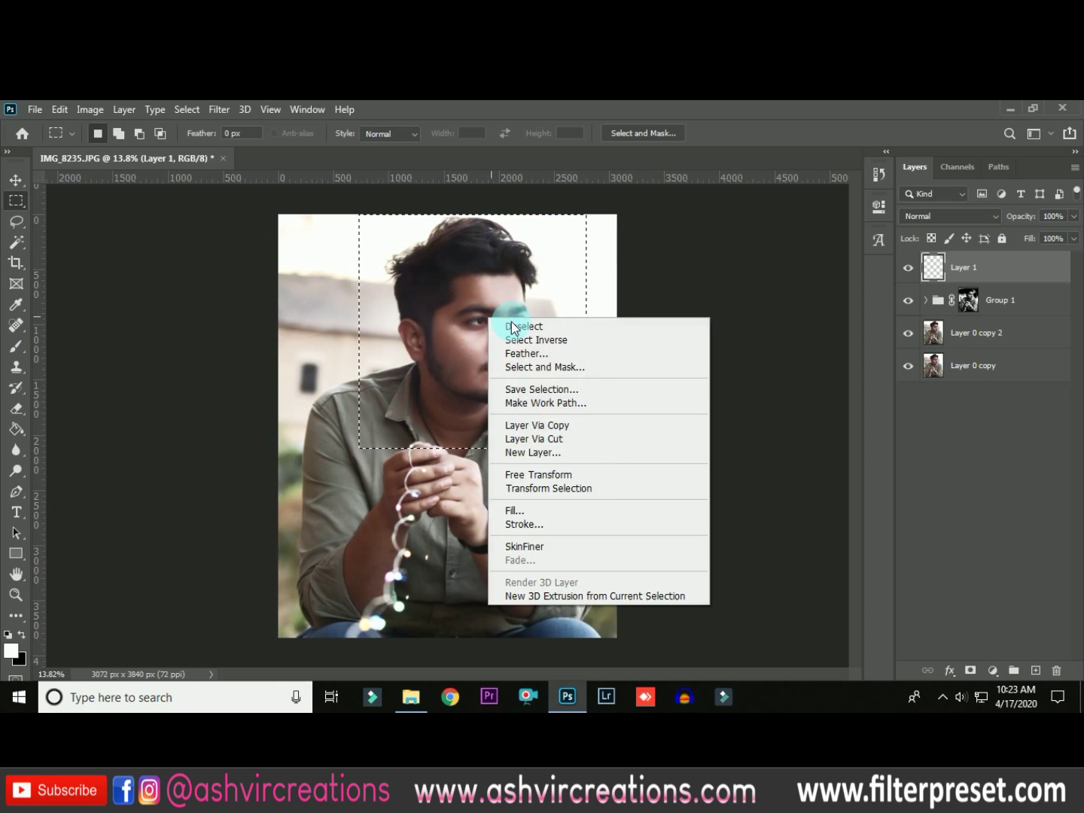
left_click(518, 511)
left_click(843, 197)
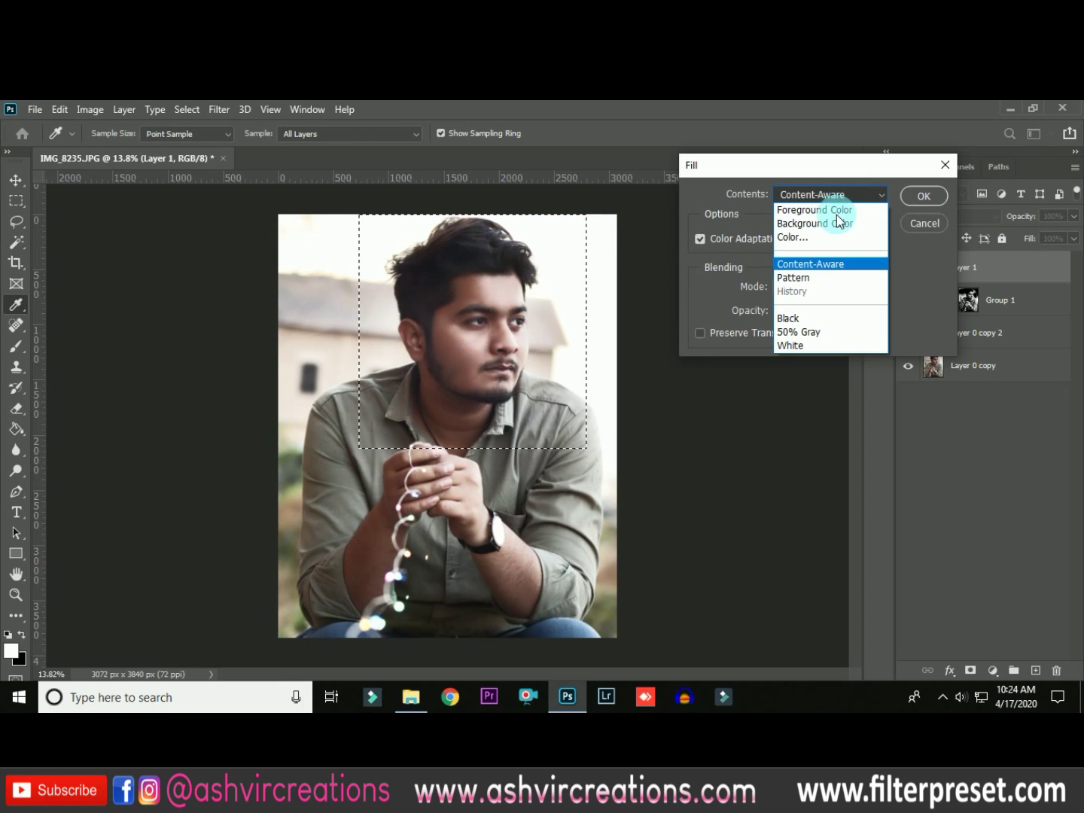
left_click(813, 333)
left_click(913, 197)
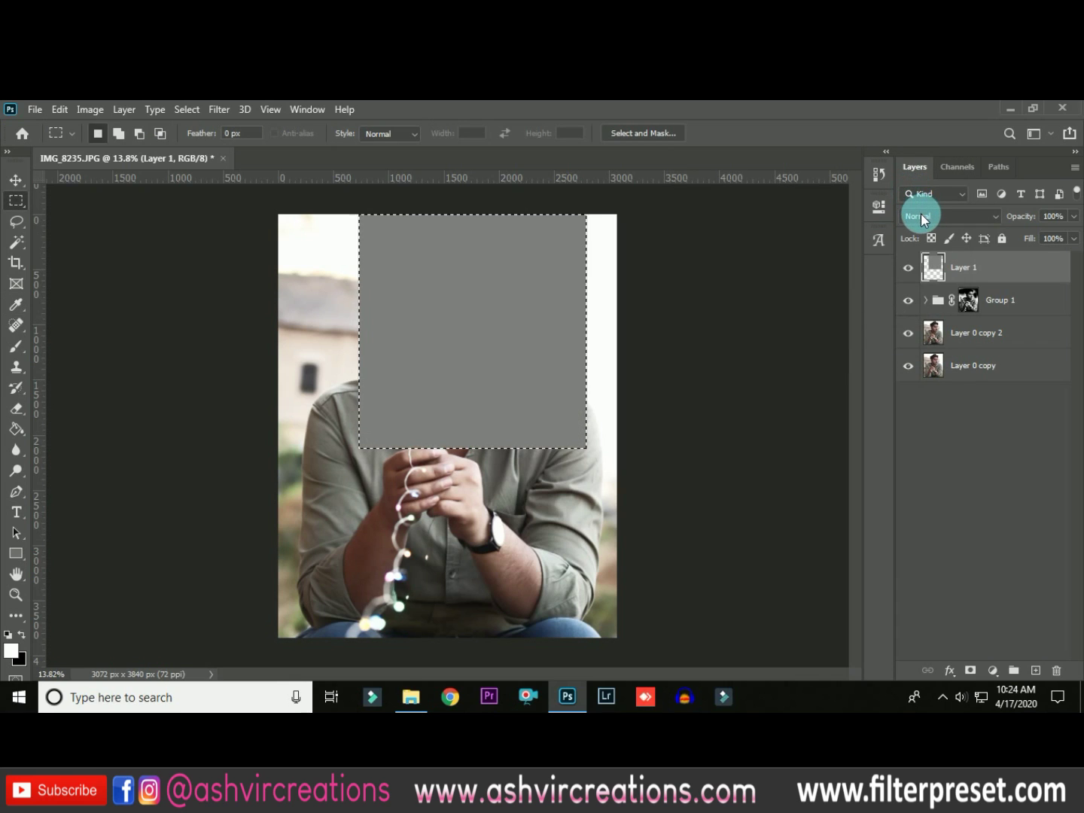
Set the gray layer's blend mode to Overlay and clear the selection
left_click(922, 216)
left_click(931, 411)
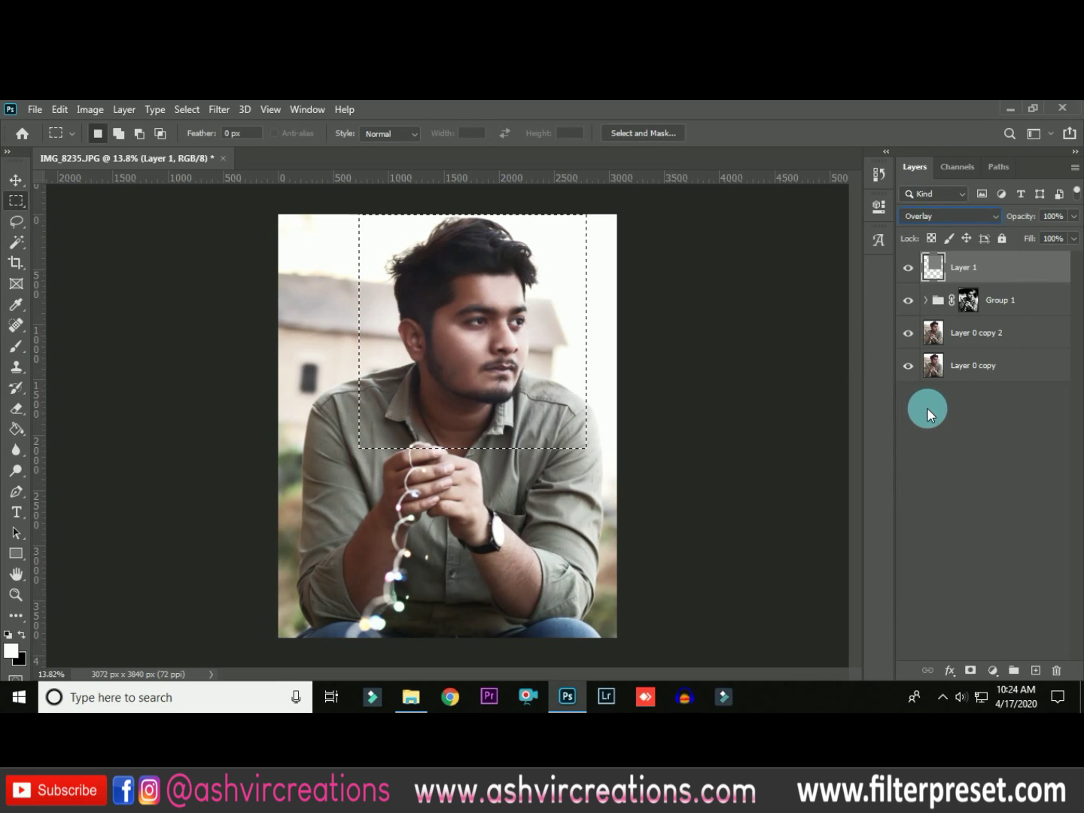
key("ctrl+d")
Lighten the near cheek on Layer 1 with the Dodge tool at 8% exposure, Midtones range, using a 150 to 175 px brush
left_click_drag(13, 470, 60, 480)
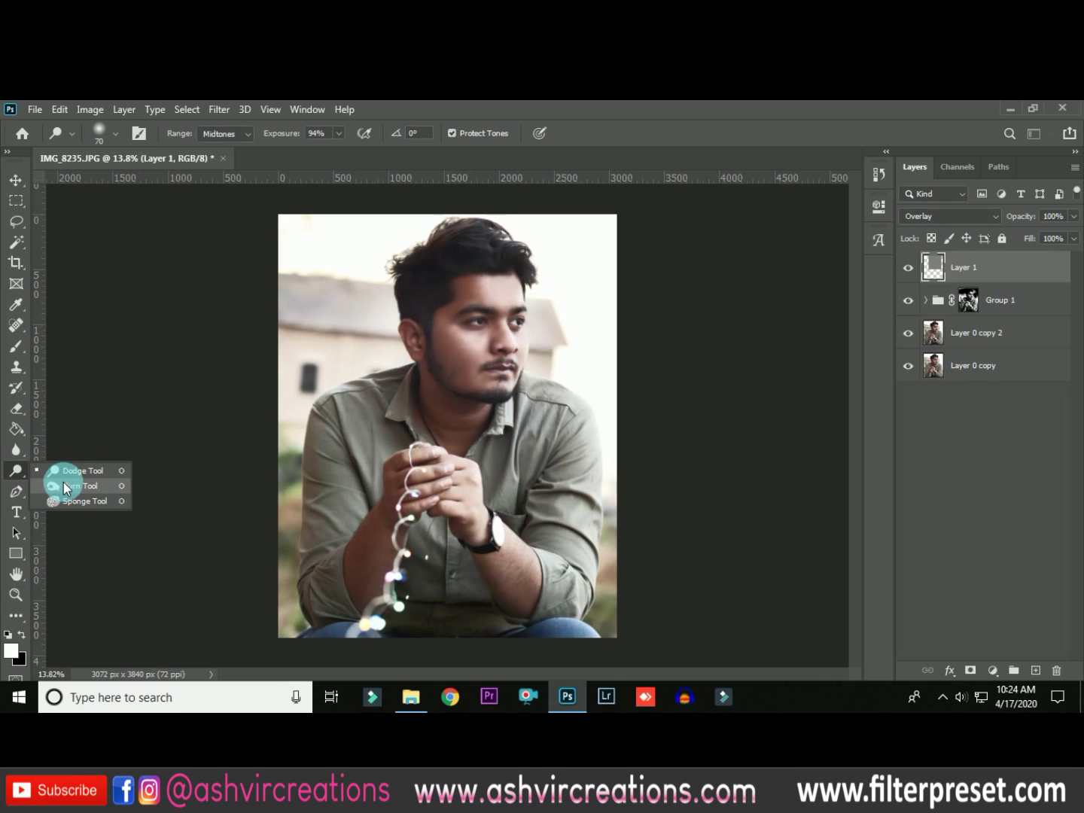
left_click(66, 473)
left_click_drag(295, 135, 222, 131)
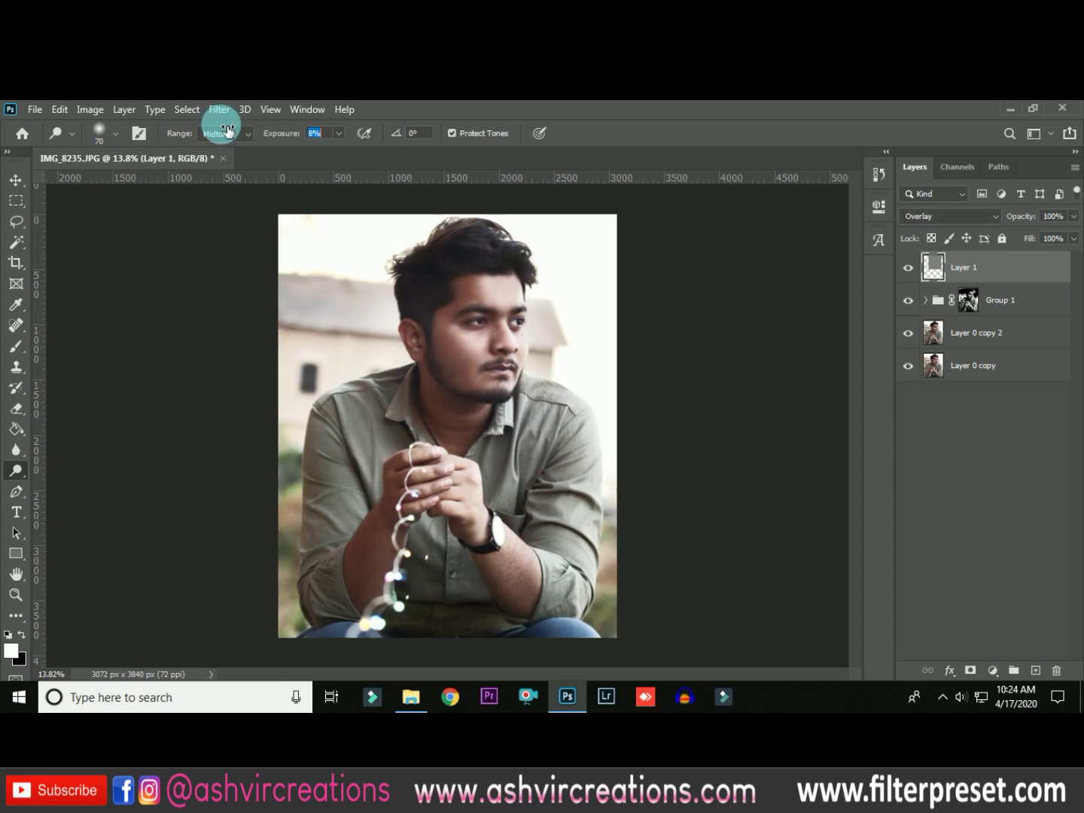
scroll(452, 293, "up", 2)
scroll(484, 380, "up", 3)
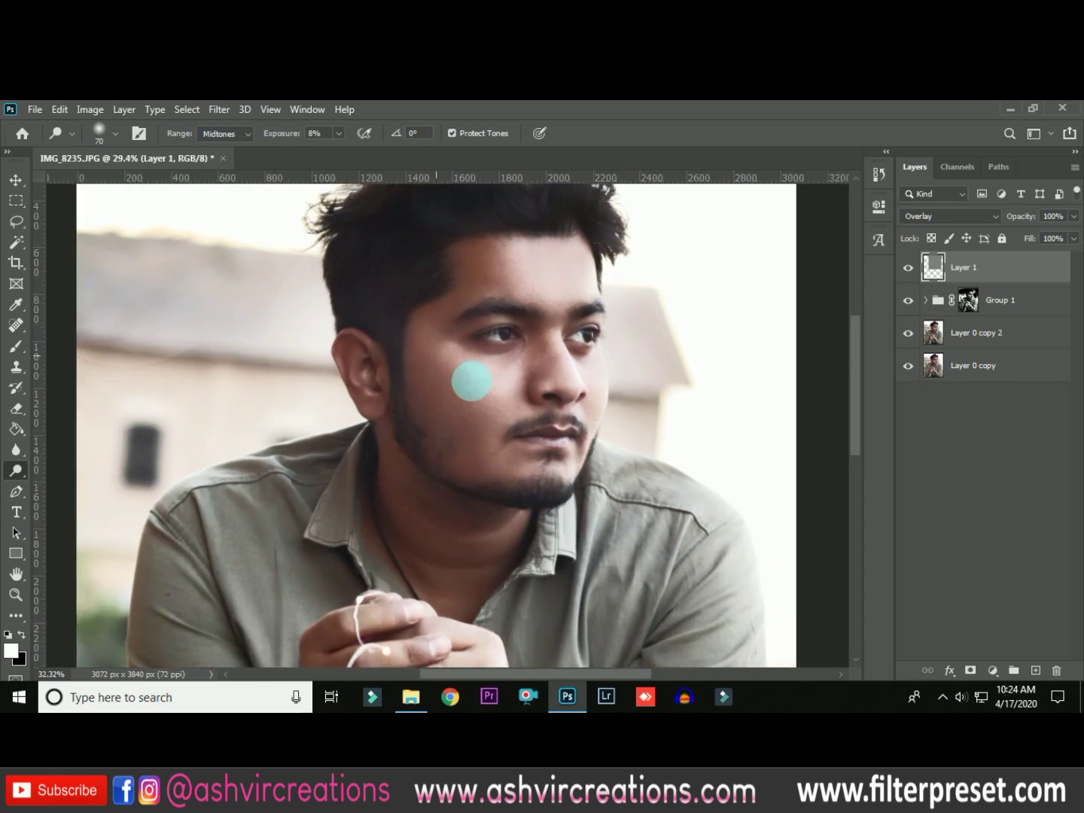
scroll(472, 382, "up", 1)
key("bracketright")
key("bracketright")
key("bracketright")
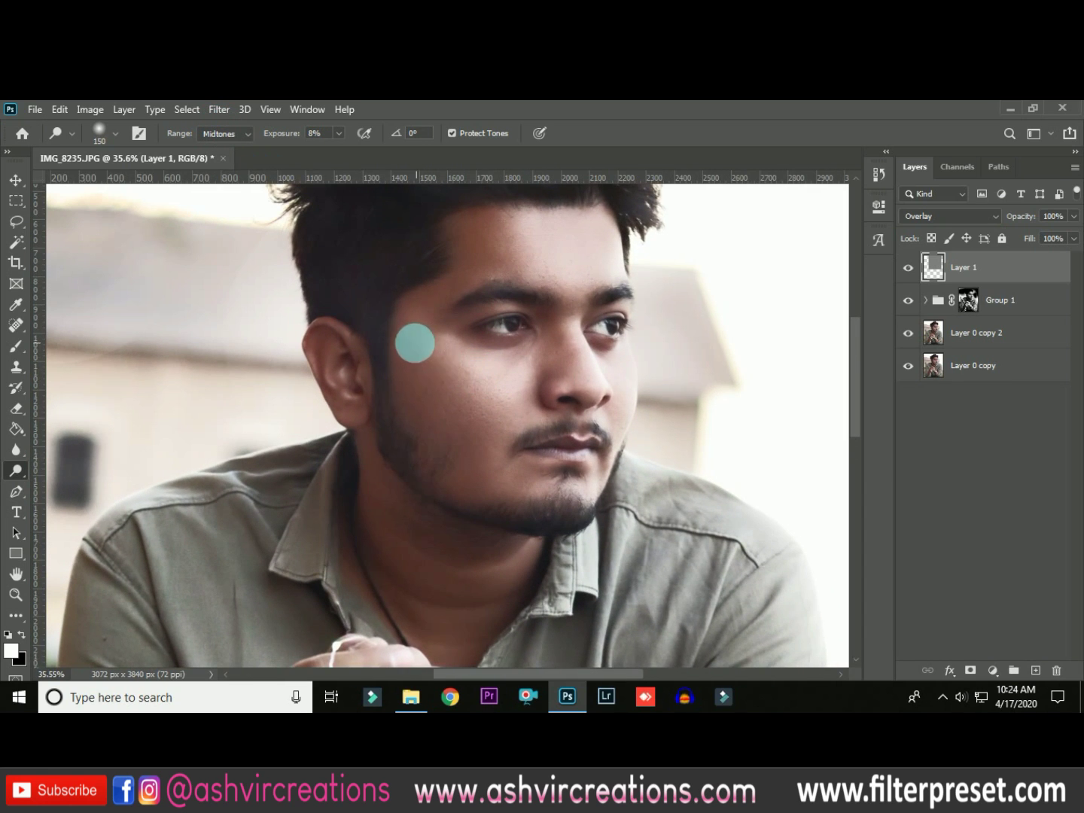
mouse_move(429, 357)
left_mouse_down()
mouse_move(487, 401)
mouse_move(418, 350)
mouse_move(522, 418)
left_mouse_up()
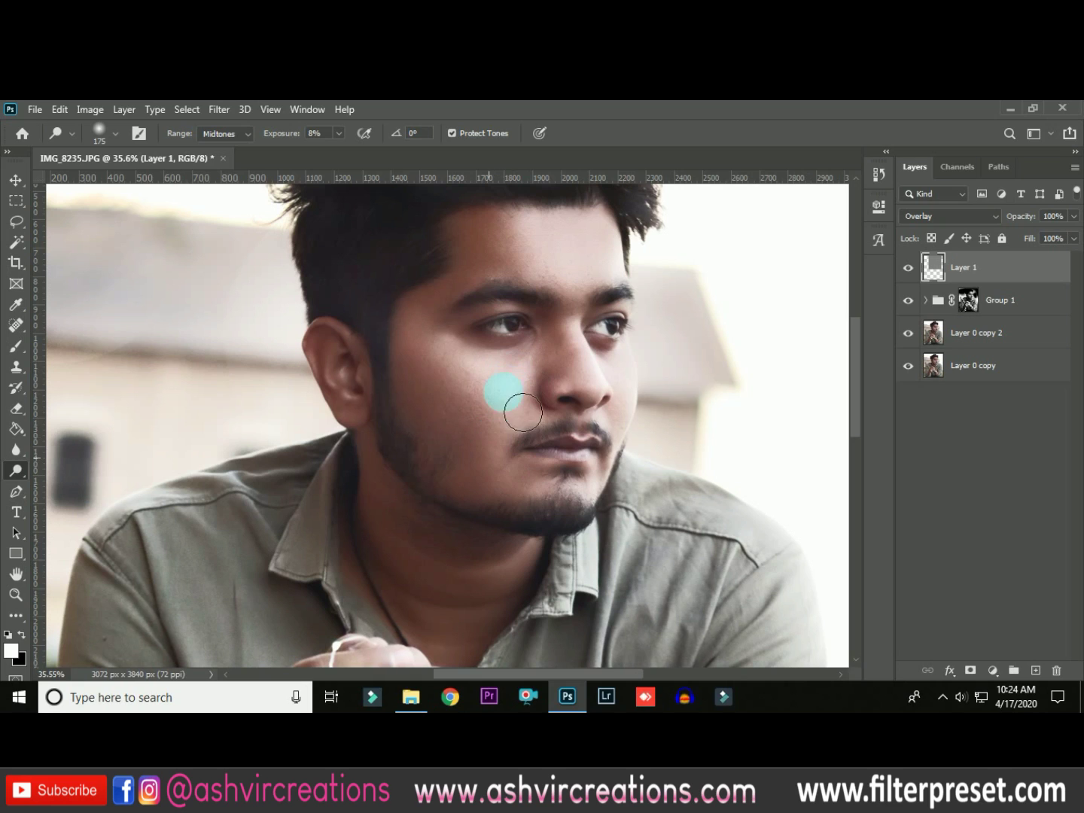
key("bracketleft")
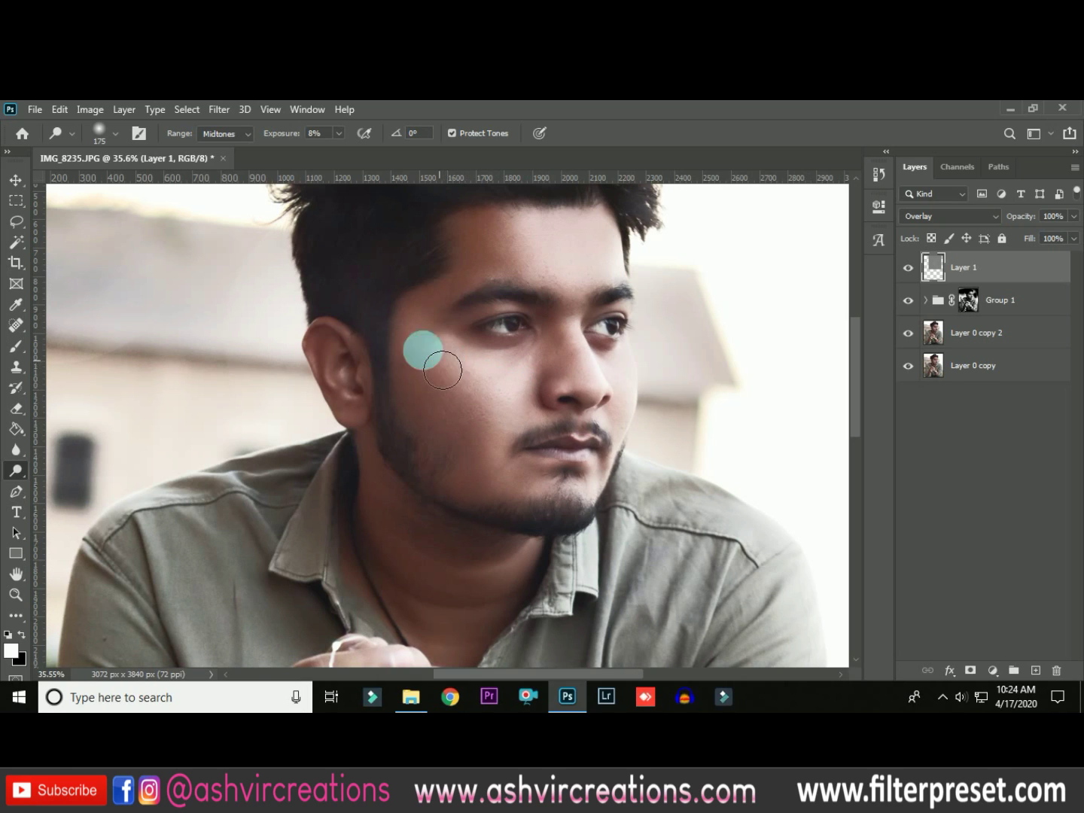
Dodge the forehead with a 200 px brush and toggle Layer 1 to compare the highlights
scroll(611, 403, "down", 2)
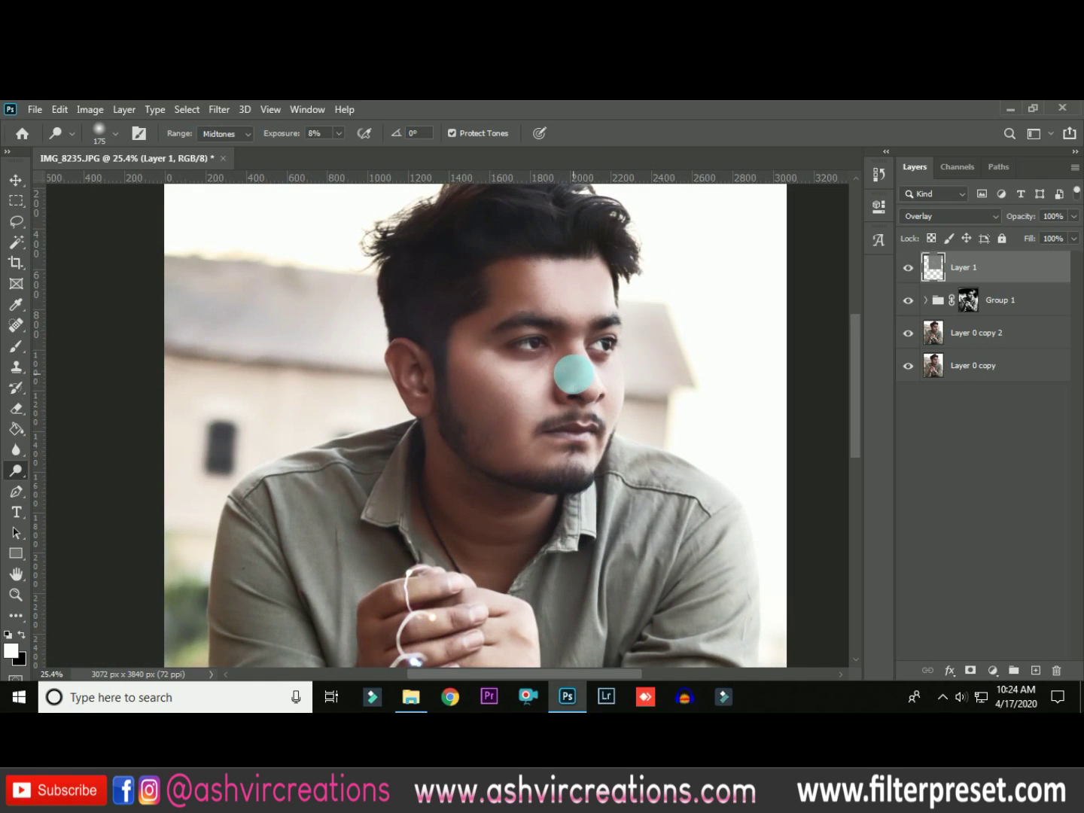
scroll(605, 369, "up", 1)
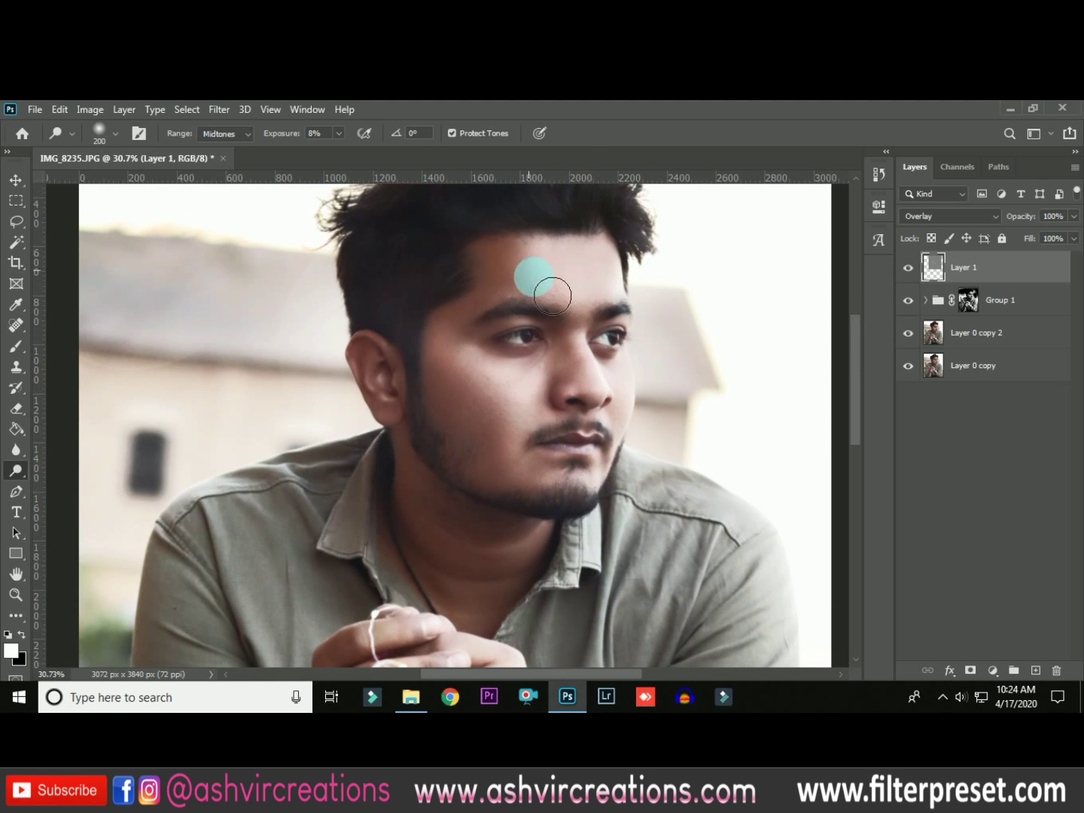
scroll(783, 286, "up", 1)
left_click(910, 269)
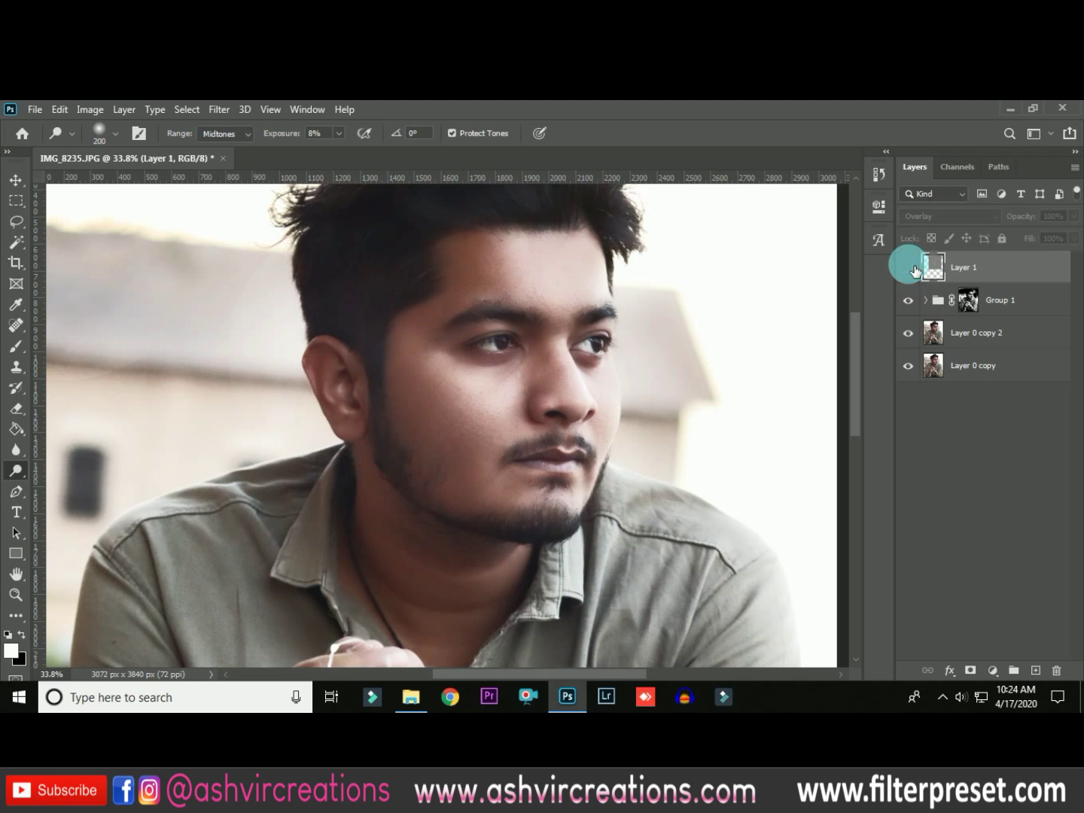
left_click(909, 268)
left_click(911, 268)
left_click(909, 268)
Darken the side of the nose on Layer 1 with the Burn tool at 11% exposure, Midtones range, using a 90 to 100 px brush
mouse_move(730, 301)
left_mouse_down()
mouse_move(708, 336)
mouse_move(636, 355)
mouse_move(605, 382)
left_mouse_up()
scroll(634, 357, "up", 1)
key("bracketleft")
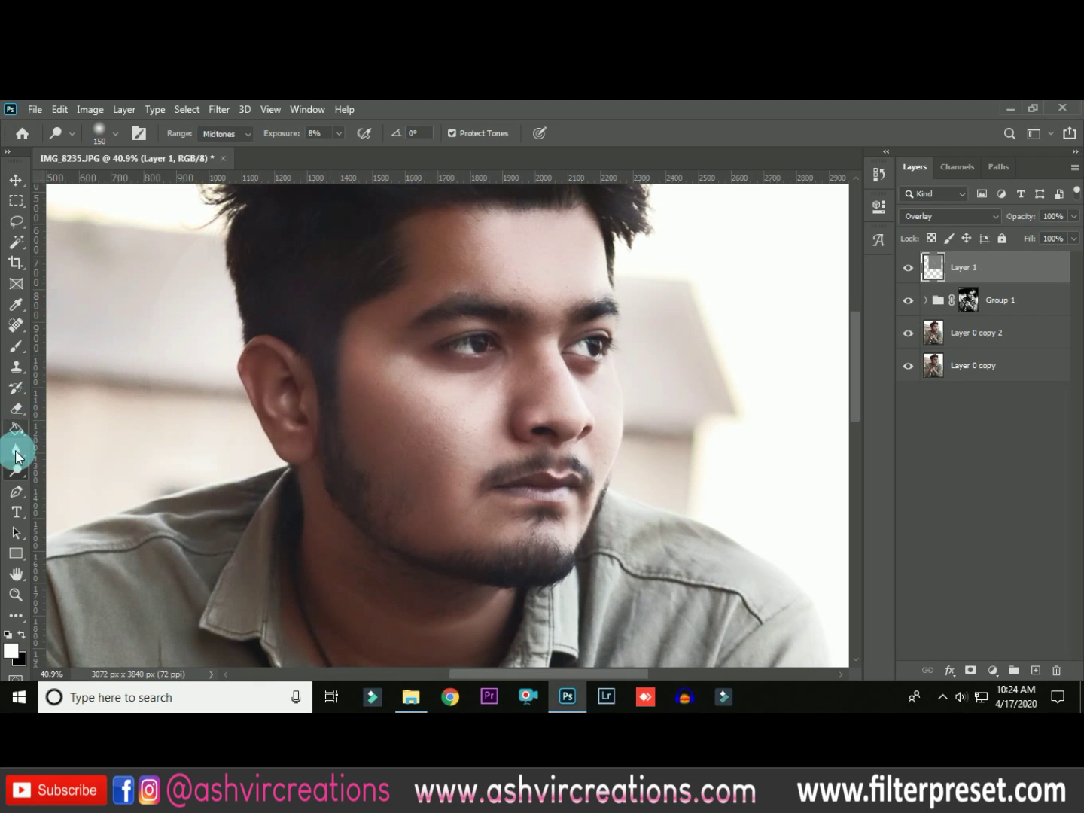
right_click(15, 471)
left_click(63, 486)
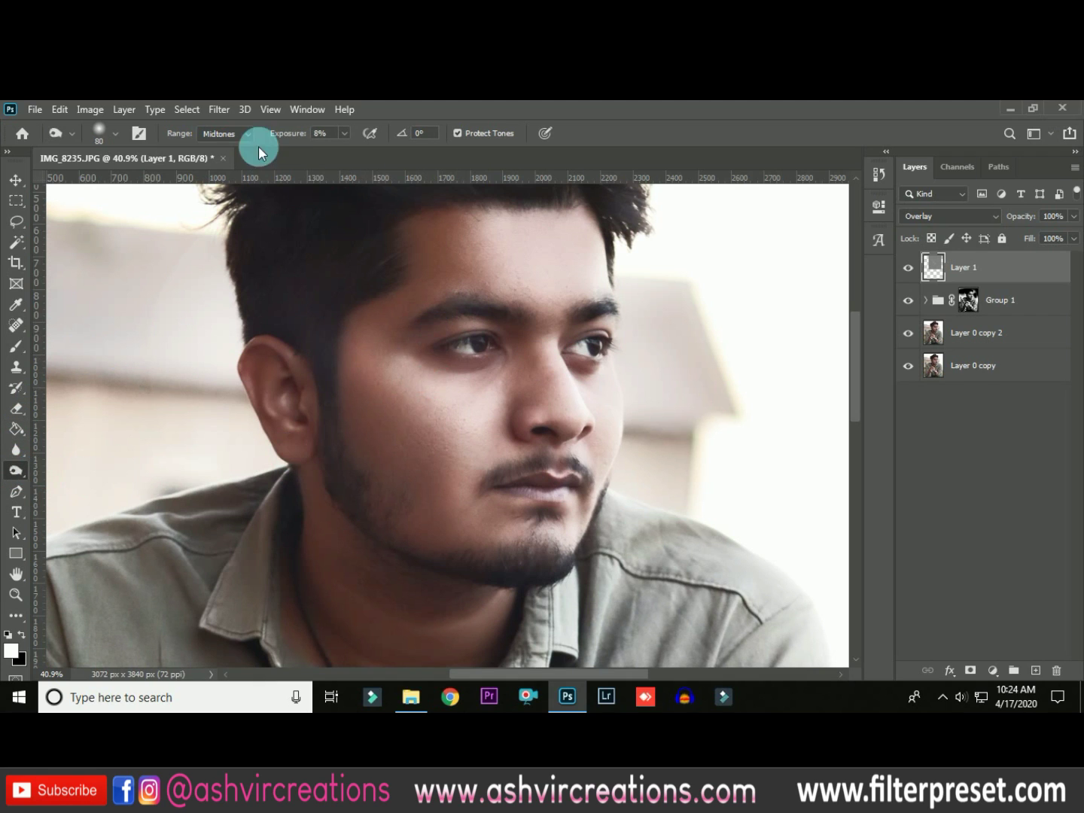
scroll(512, 351, "up", 1)
key("bracketright")
key("bracketright")
key("bracketright")
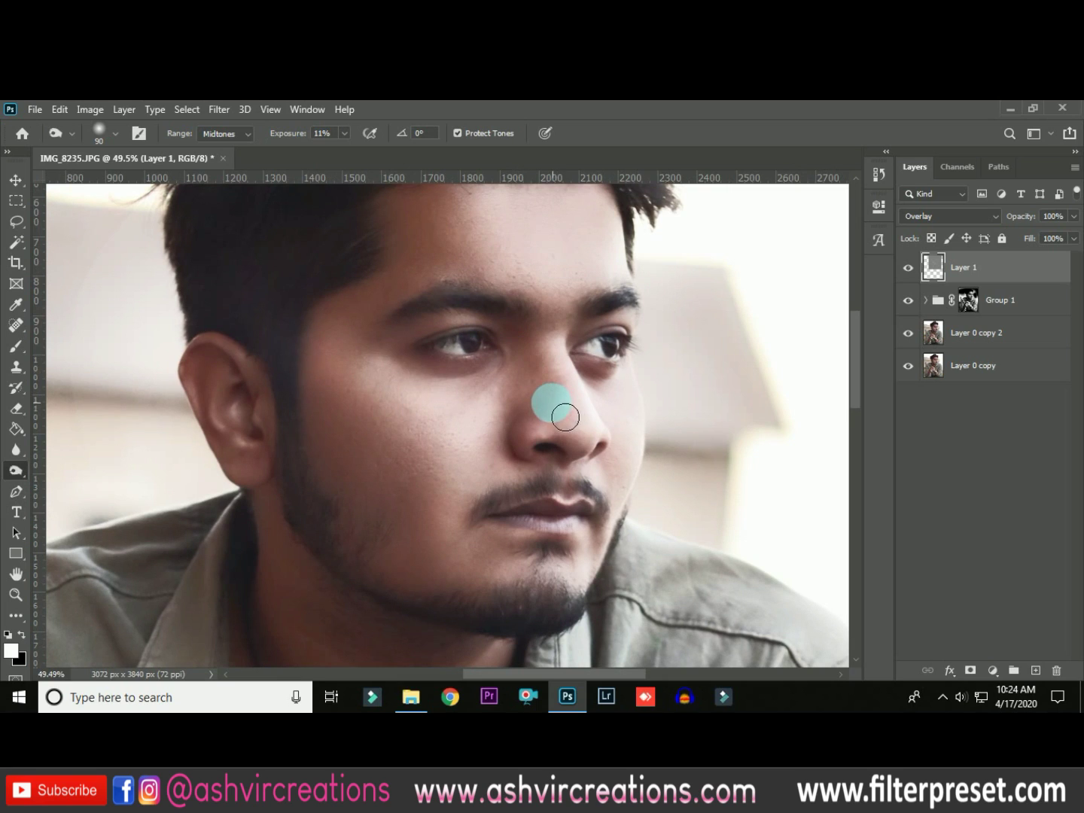
left_click_drag(545, 372, 581, 436)
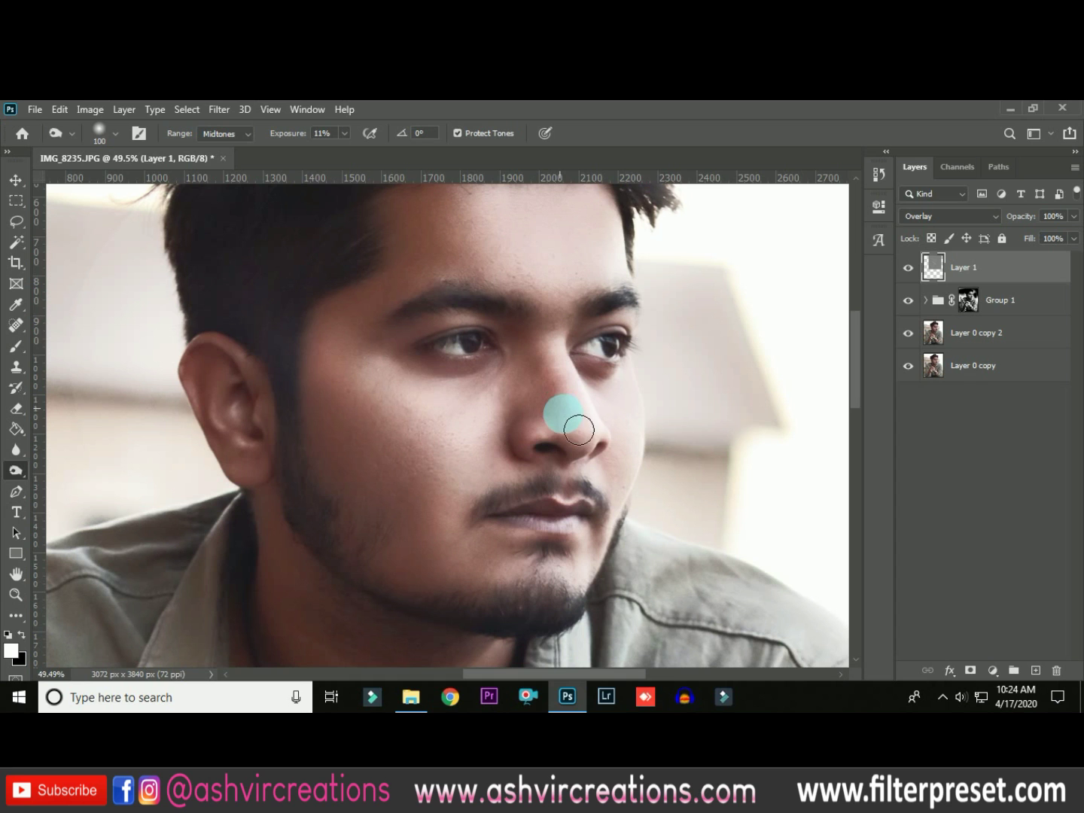
Hide and show Layer 1 to compare the face with and without the dodging and burning
scroll(674, 382, "down", 5)
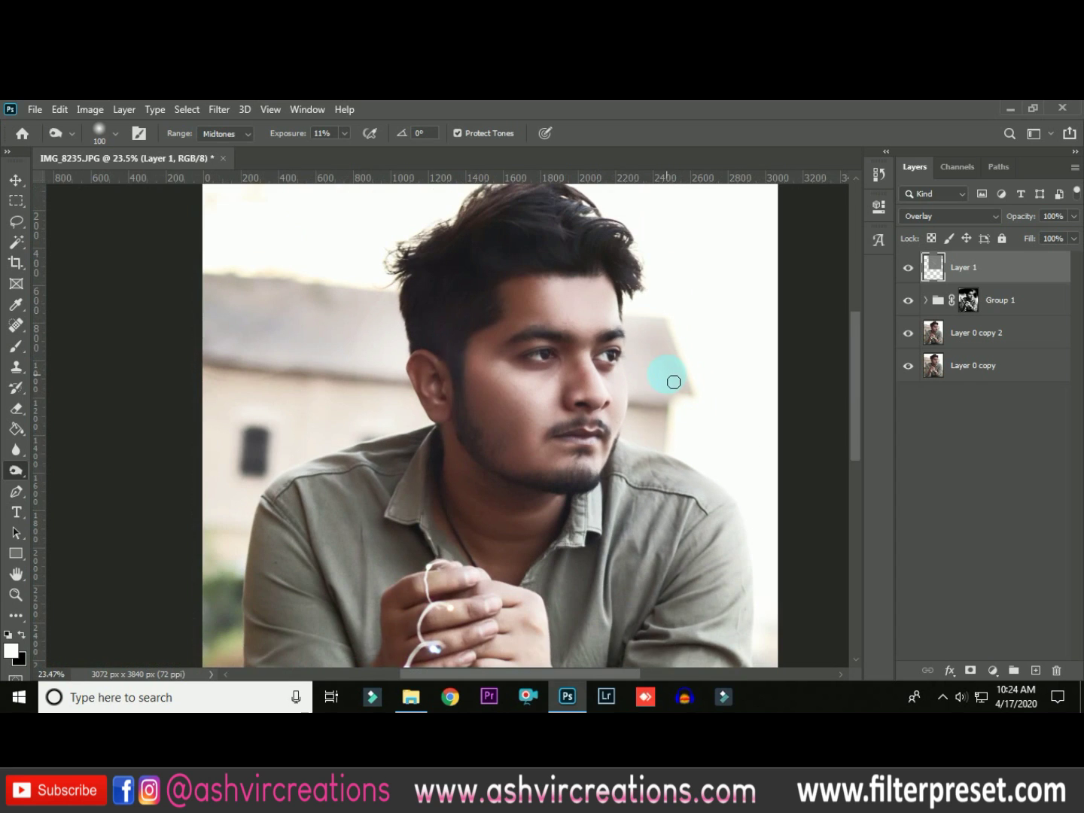
scroll(645, 355, "up", 3)
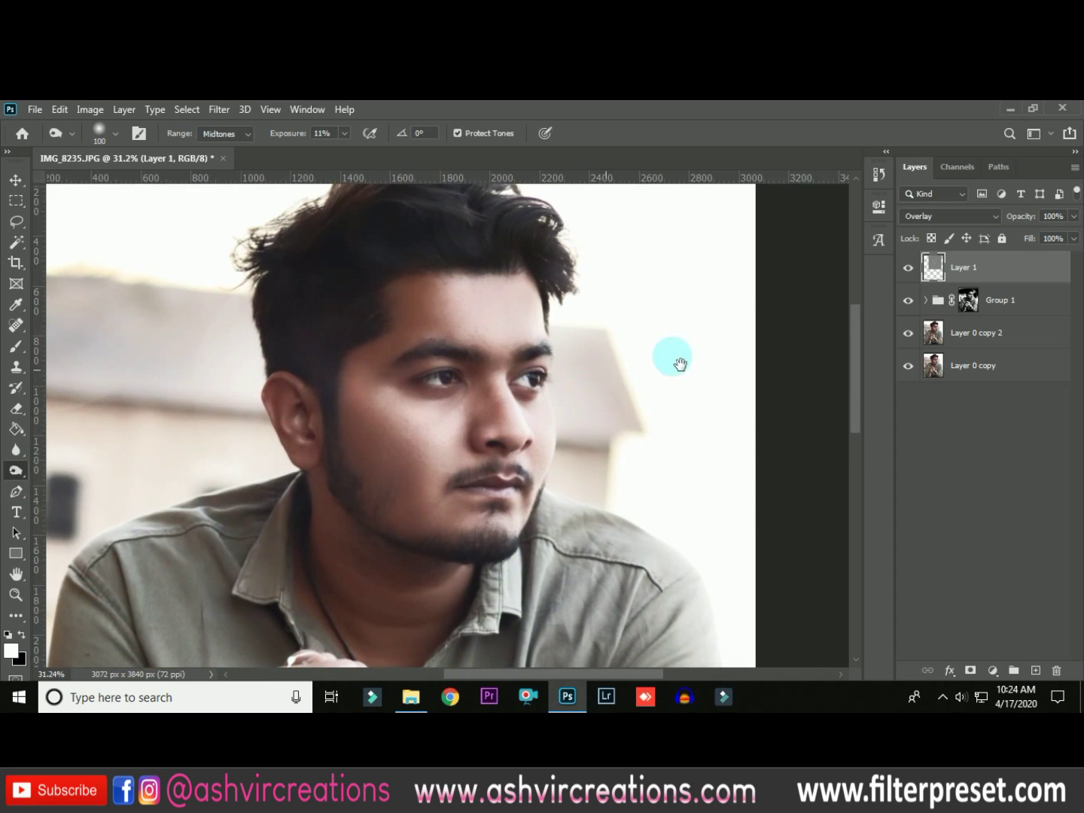
left_click(911, 269)
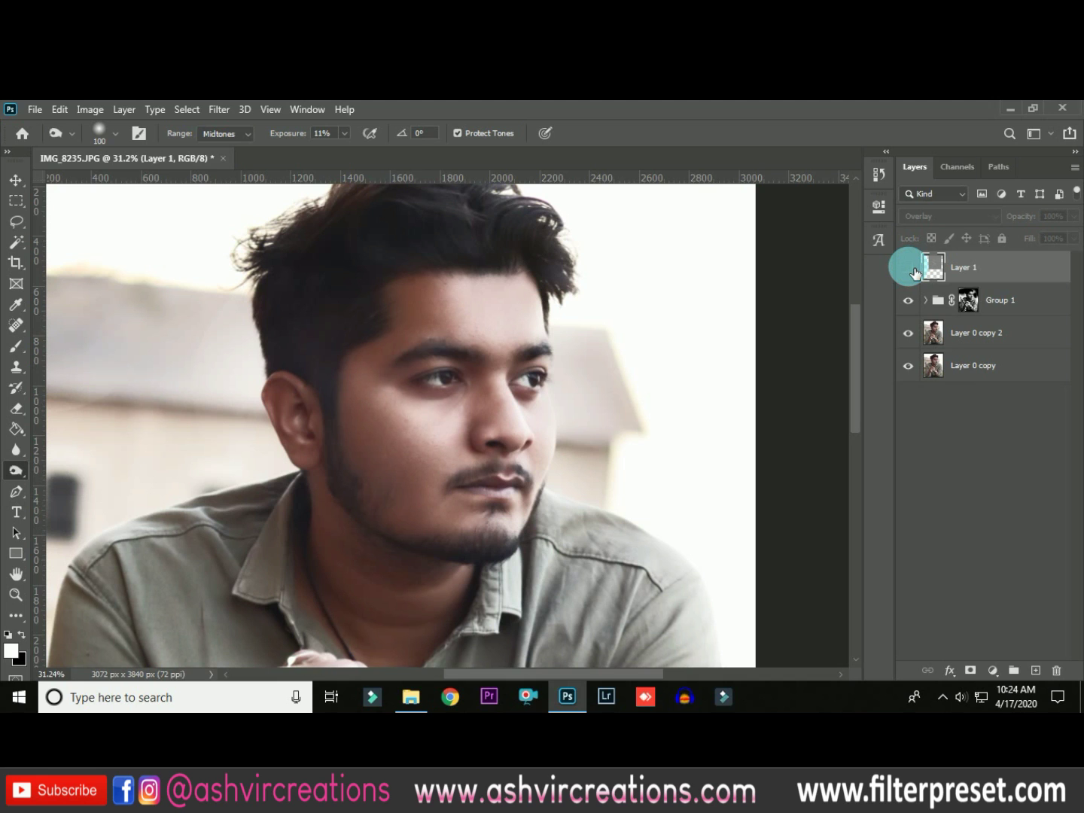
left_click(908, 268)
scroll(588, 320, "down", 2)
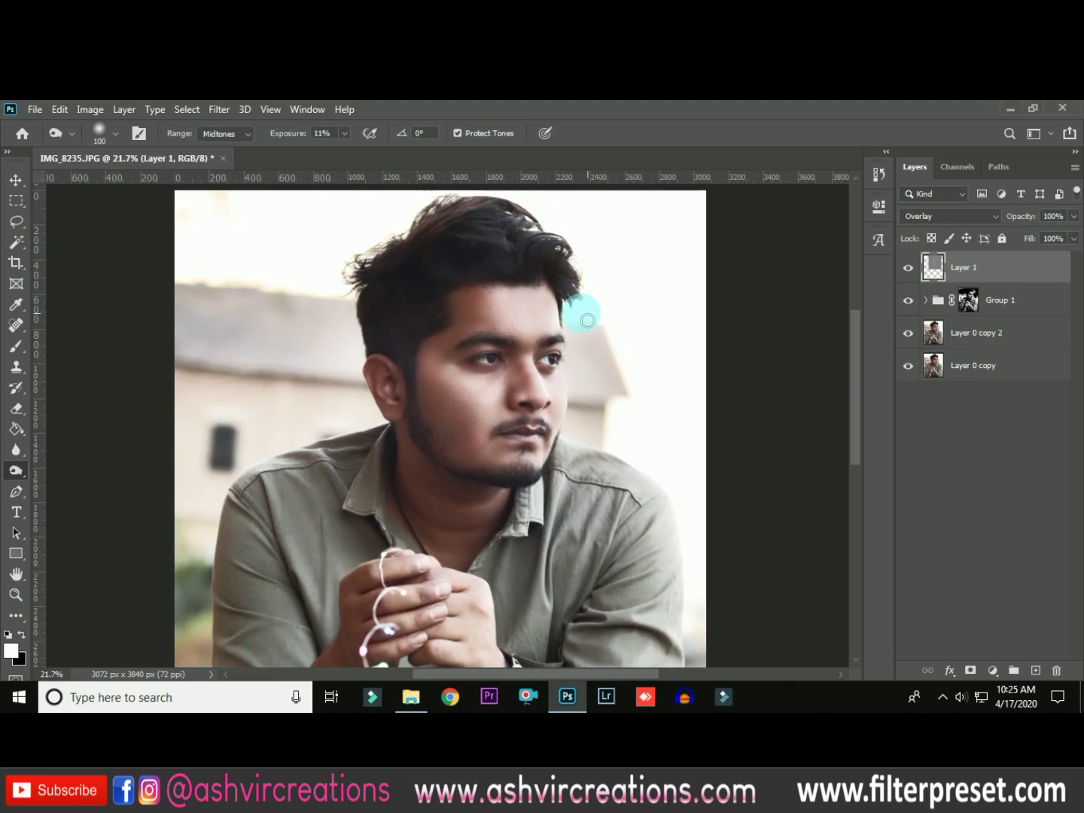
scroll(582, 321, "up", 3)
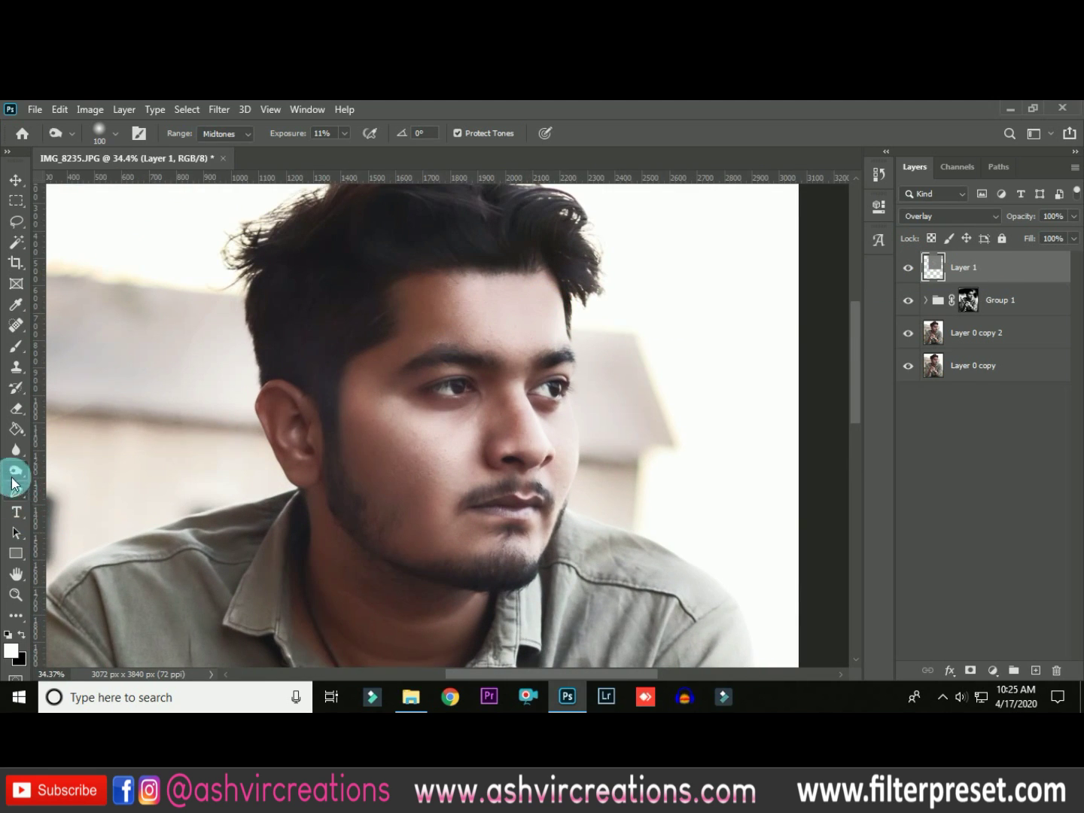
Return to the Dodge tool at 8% exposure and lighten the area between the eyebrows with a 90 to 100 px brush
right_click(15, 470)
scroll(551, 390, "up", 2)
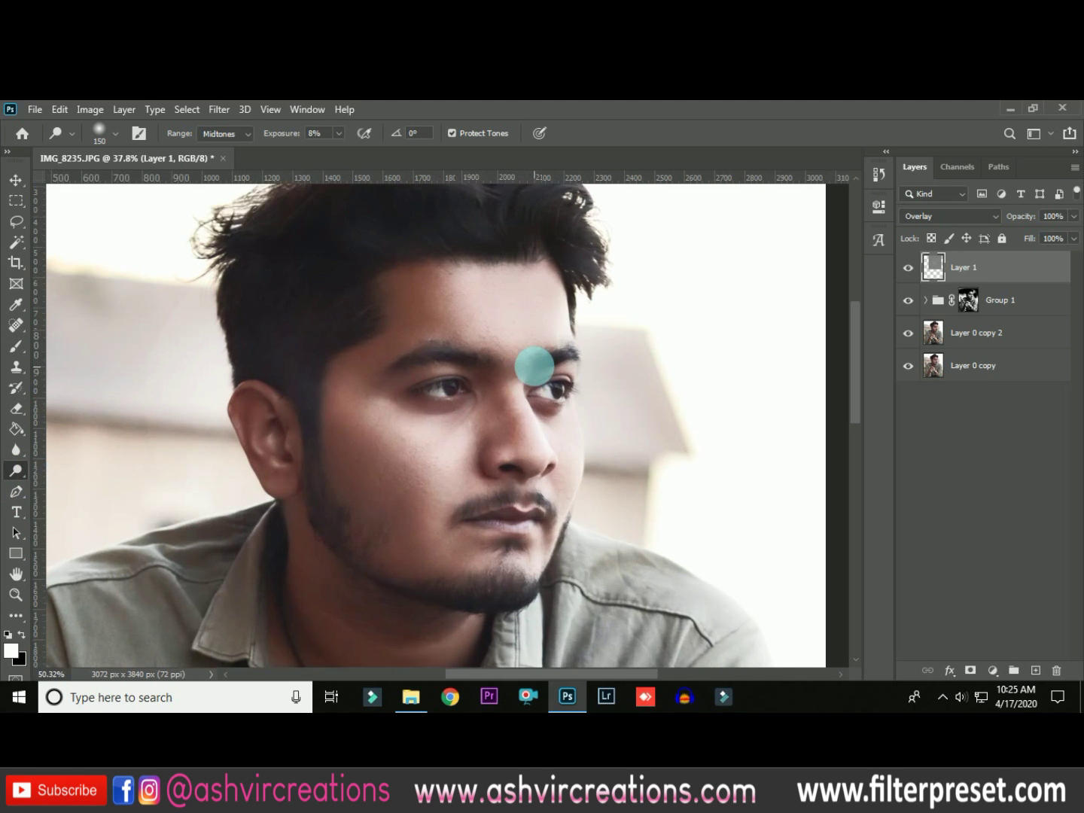
key("bracketleft")
key("bracketleft")
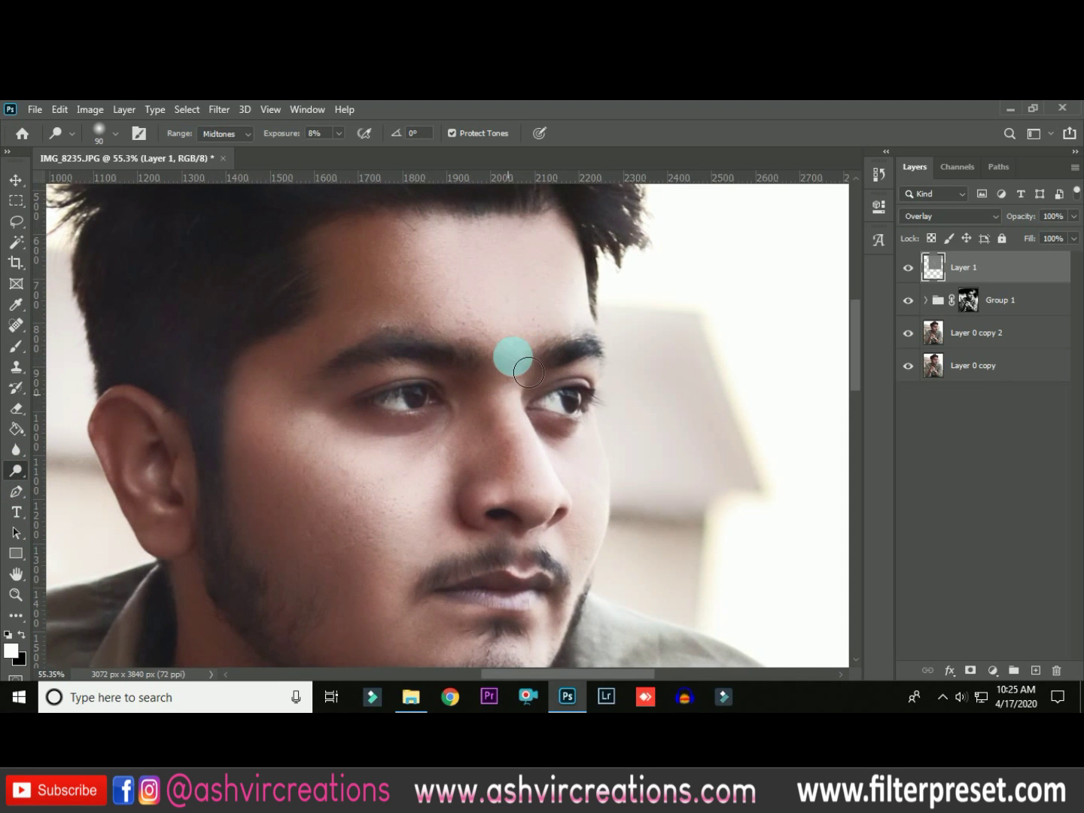
mouse_move(534, 364)
left_mouse_down()
mouse_move(519, 389)
mouse_move(510, 352)
mouse_move(524, 388)
mouse_move(536, 365)
mouse_move(523, 395)
mouse_move(518, 362)
left_mouse_up()
Toggle Layer 1 repeatedly to check the dodged brow area, and inspect the face from a wider view
scroll(530, 354, "down", 2)
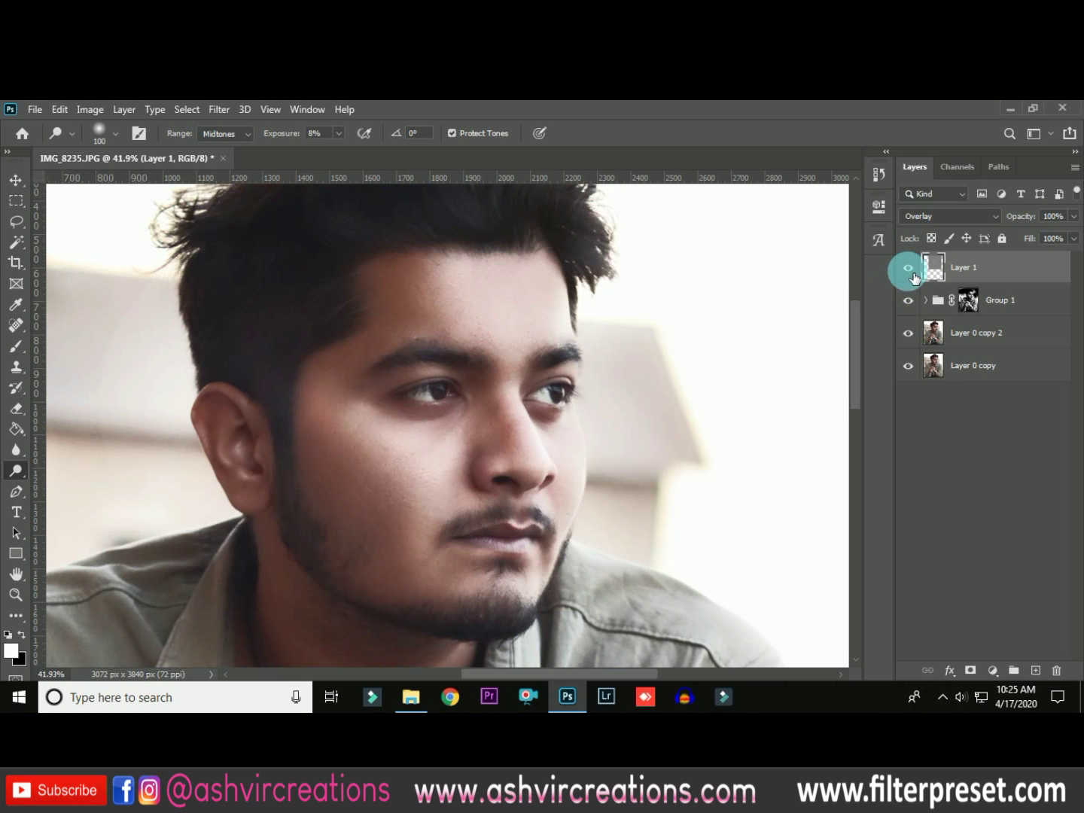
left_click(912, 277)
left_click(913, 274)
left_click(913, 271)
left_click(910, 268)
left_click(763, 319)
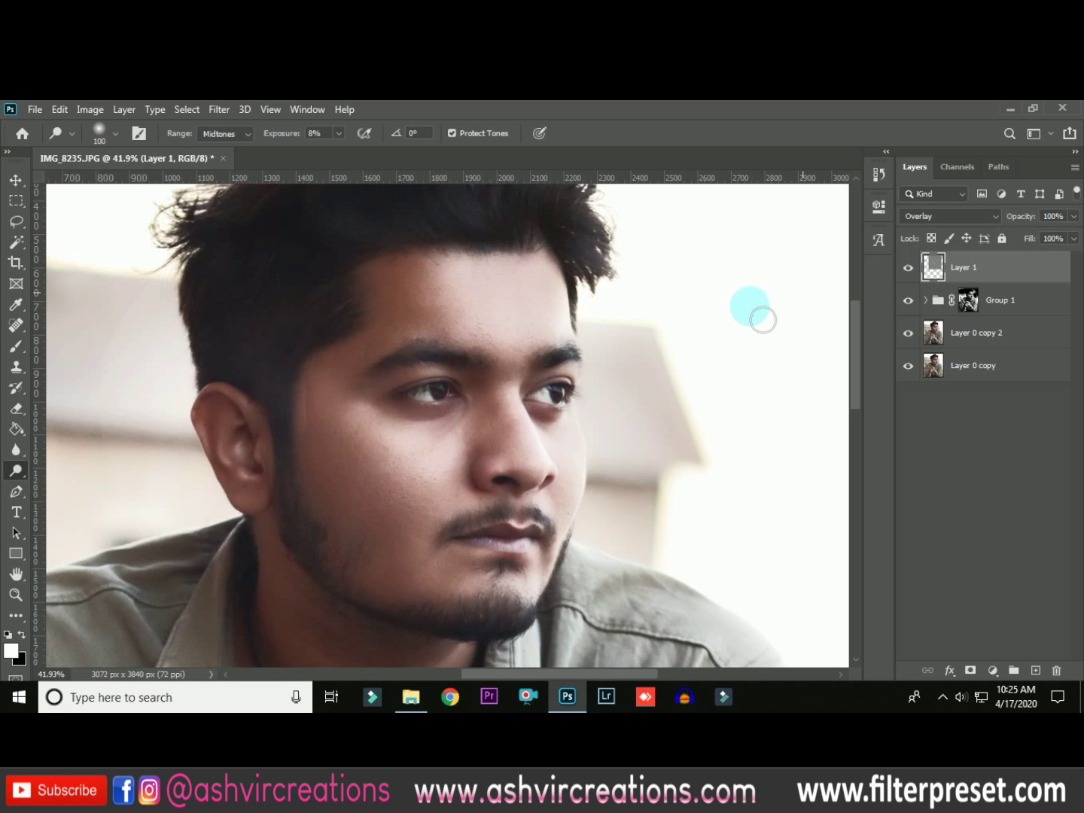
left_click(749, 313, "ctrl+alt")
left_click(606, 400, "ctrl")
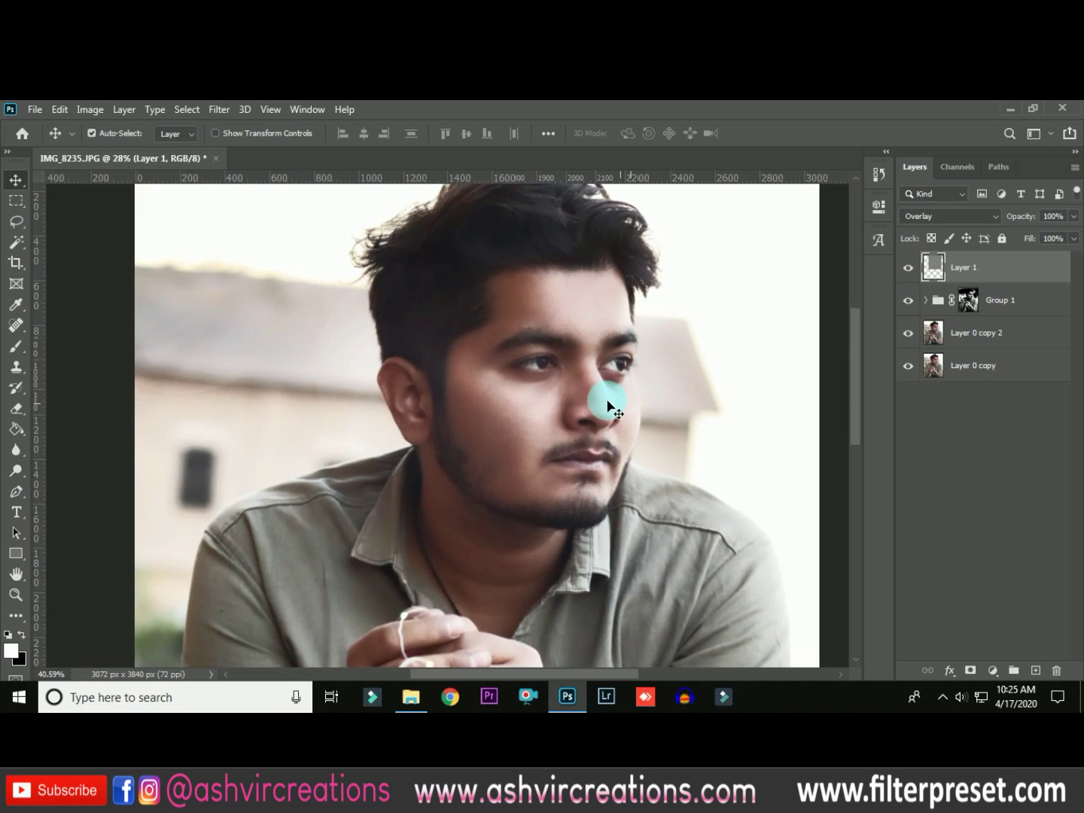
Smooth the forehead and brow skin on Layer 0 copy 2 with the Mixer Brush at 32% mix and 24% flow, brush size 90 to 125 px
left_click(574, 384, "ctrl+alt")
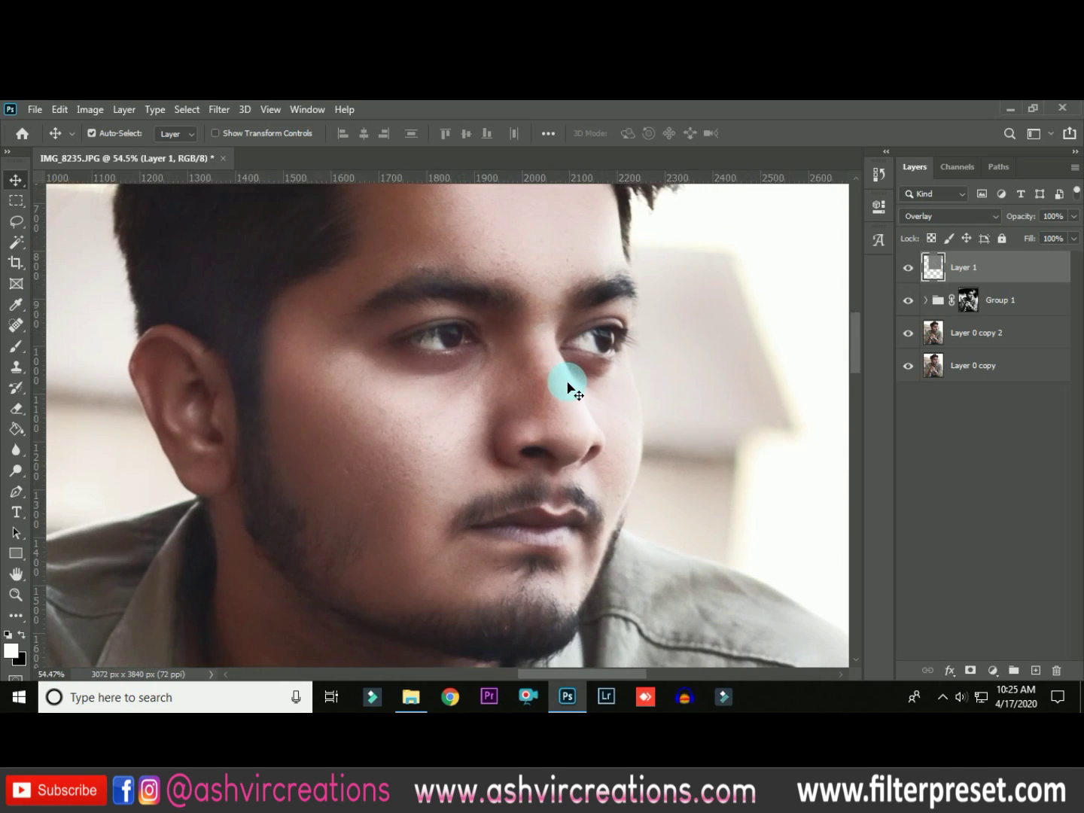
left_click(955, 332)
right_click(22, 346)
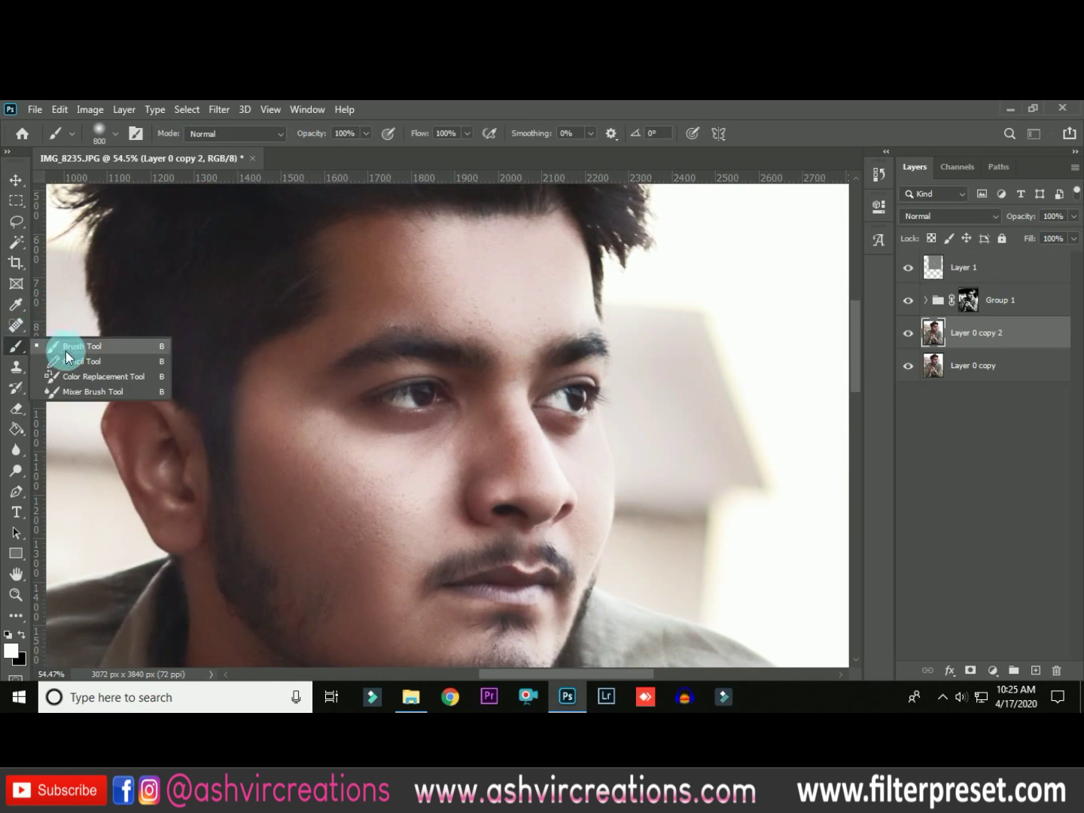
left_click(80, 390)
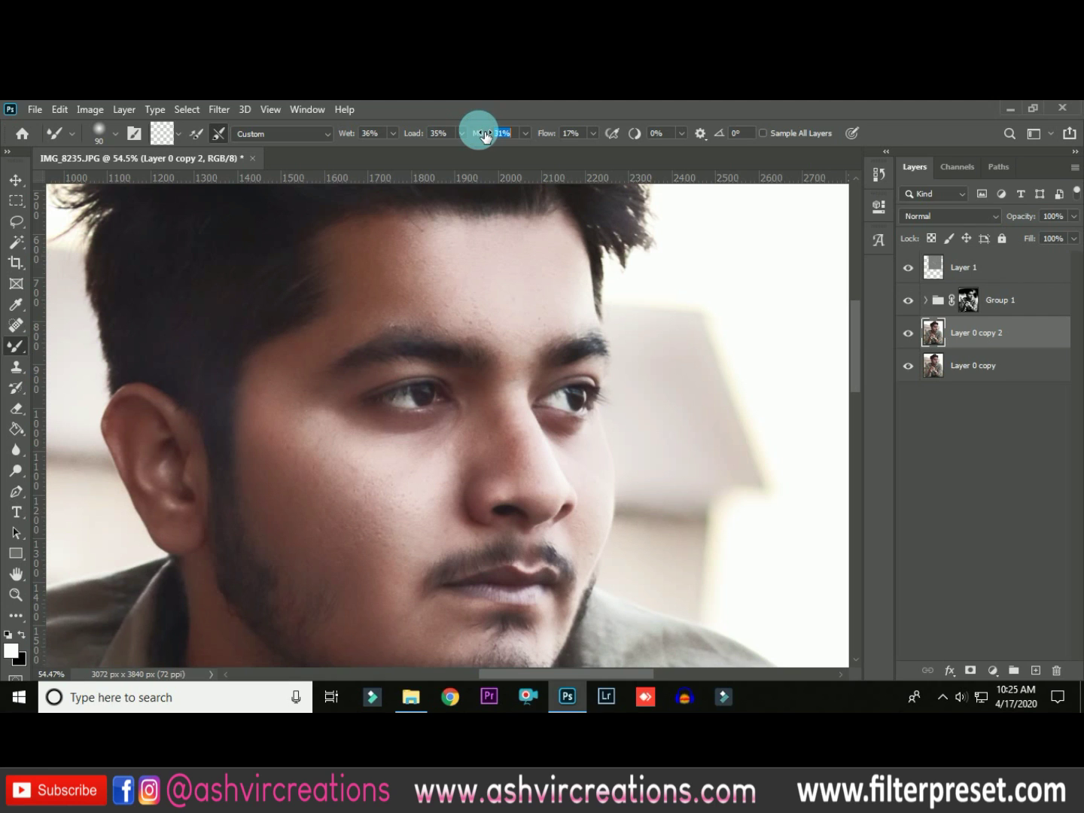
left_click_drag(553, 137, 557, 137)
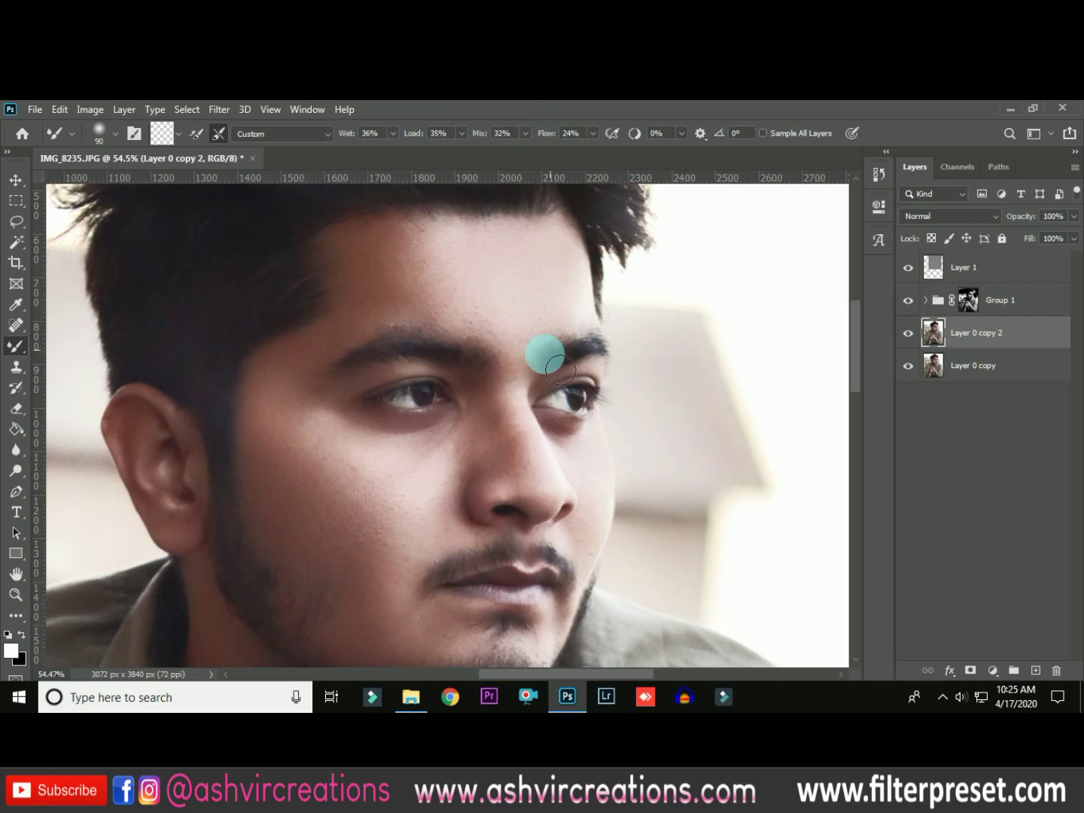
scroll(522, 354, "up", 2)
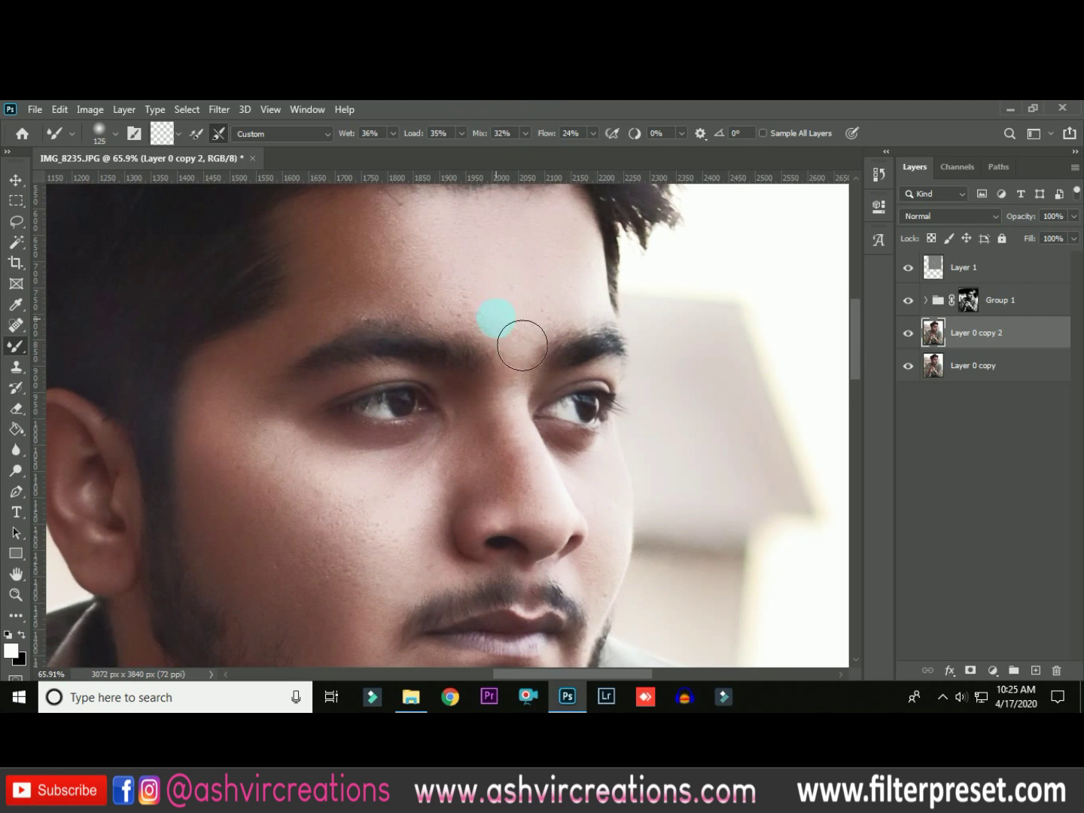
key("bracketleft")
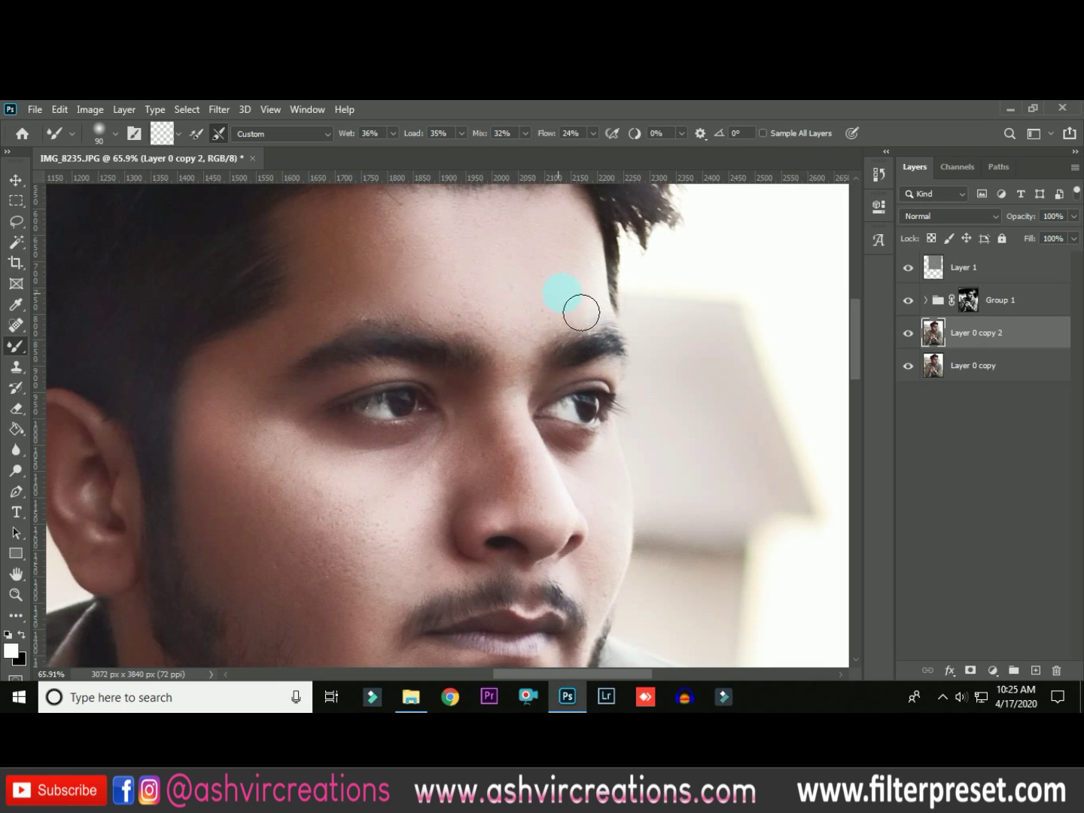
scroll(581, 311, "up", 2)
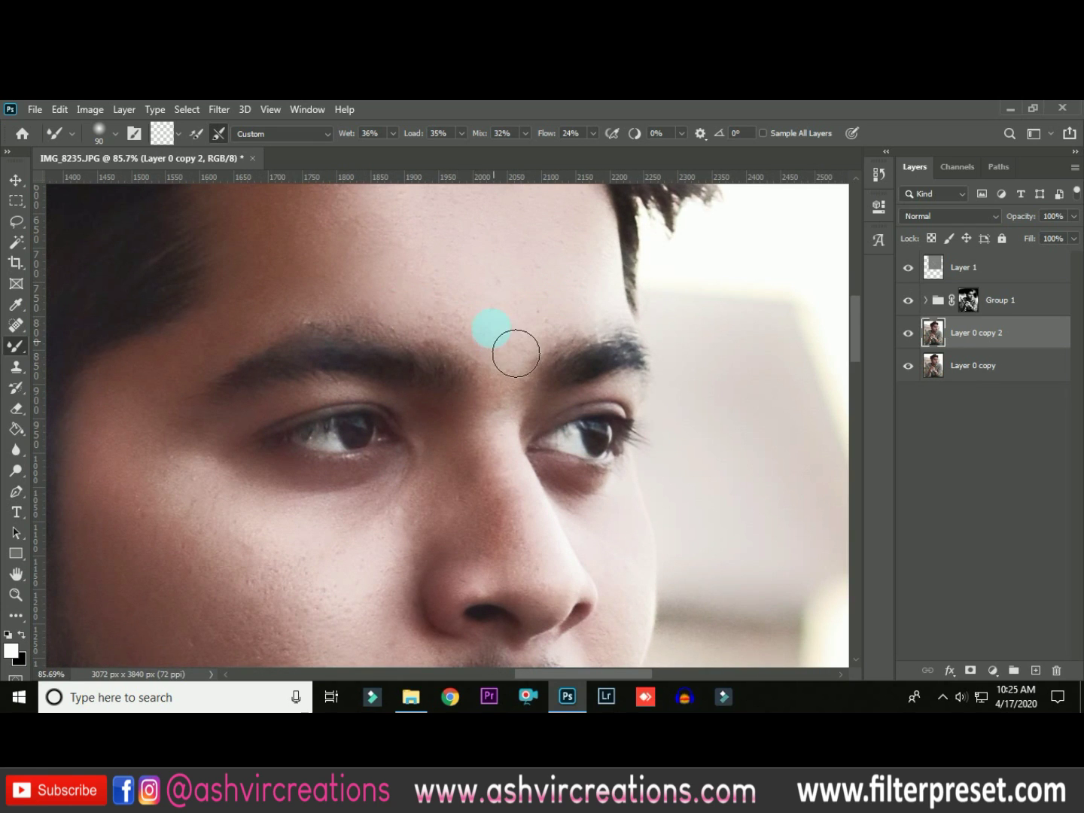
scroll(571, 328, "down", 2)
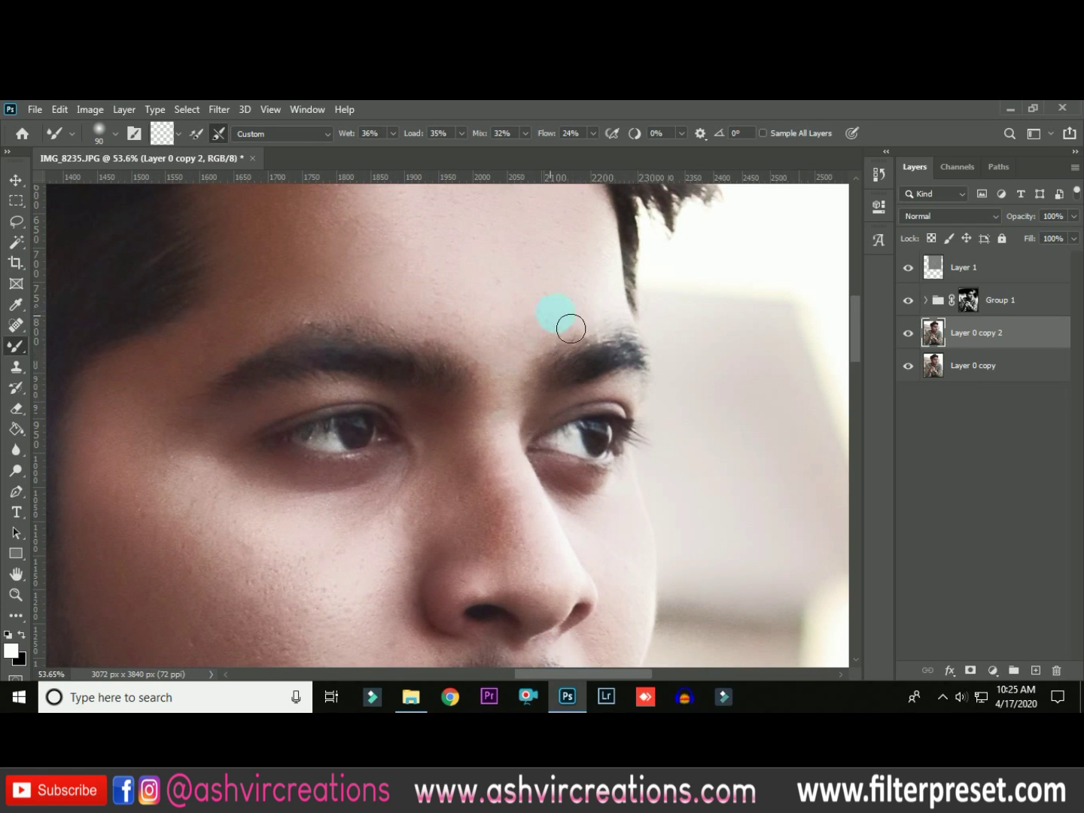
scroll(484, 416, "down", 2)
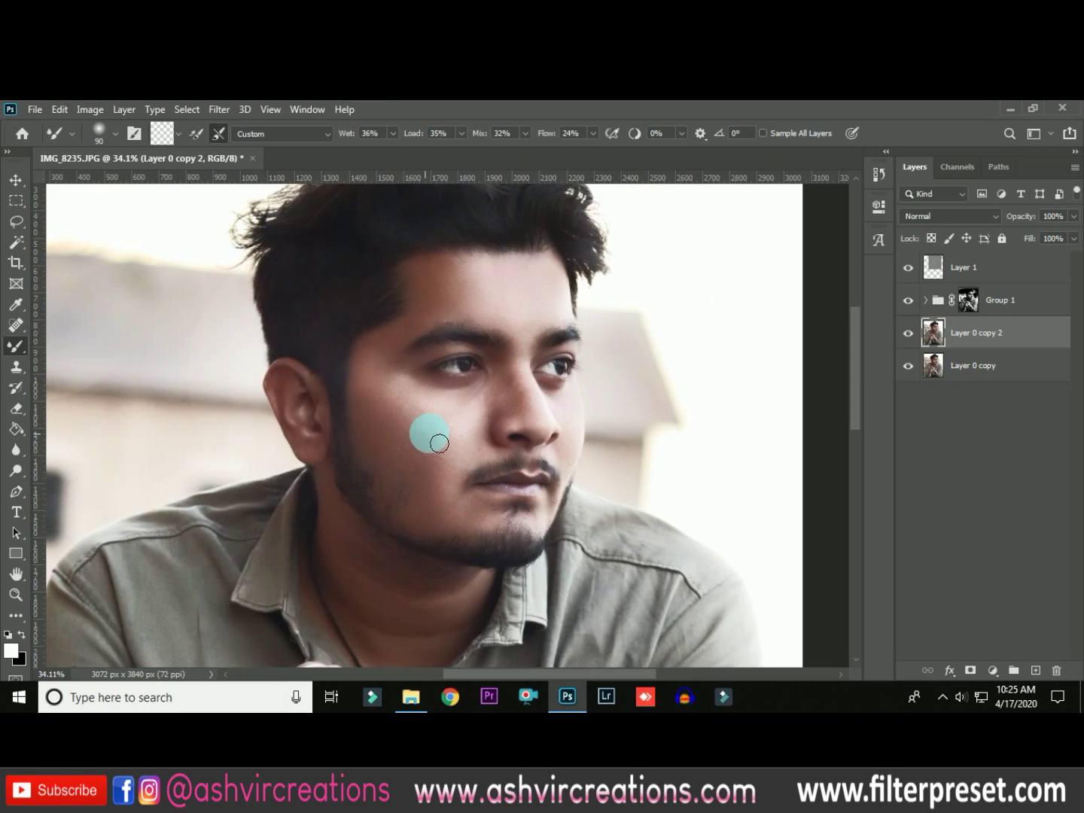
Blend the skin on the nose and cheek of Layer 0 copy 2 with the Mixer Brush at 80 to 100 px
scroll(430, 436, "up", 2)
scroll(487, 433, "up", 2)
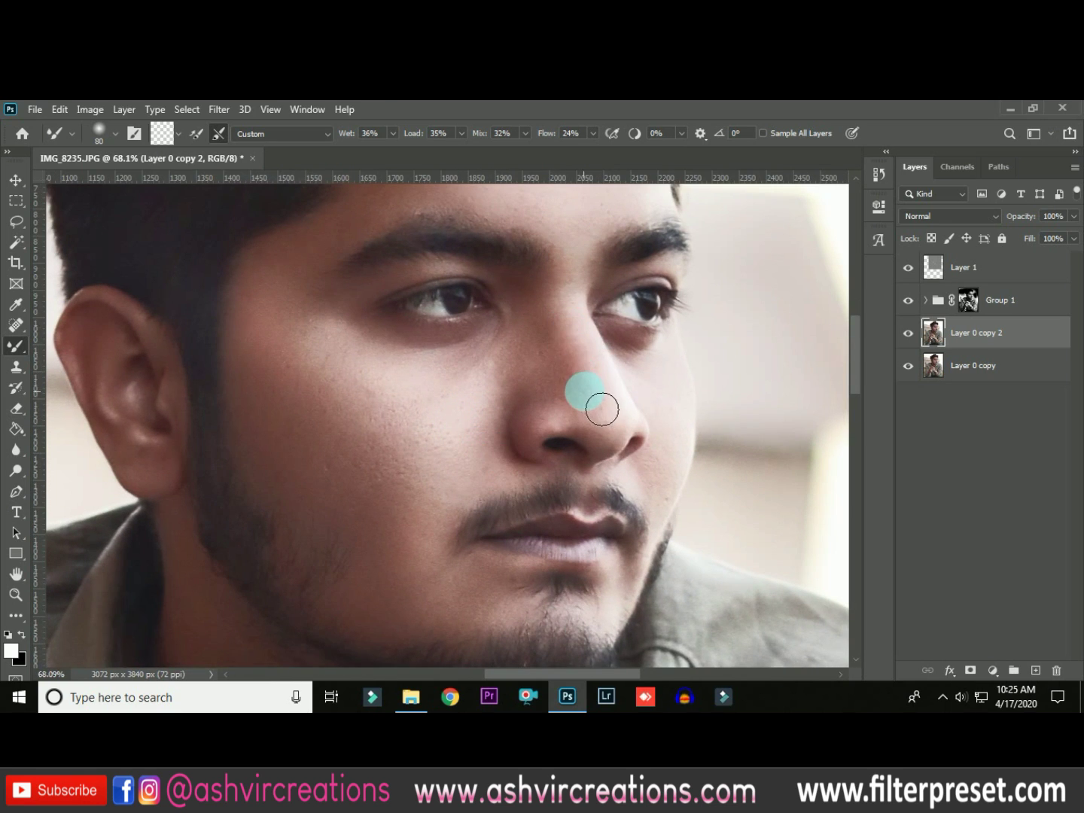
key("bracketleft")
mouse_move(573, 331)
left_mouse_down()
mouse_move(592, 410)
mouse_move(555, 348)
mouse_move(554, 370)
mouse_move(584, 409)
mouse_move(528, 398)
mouse_move(509, 493)
mouse_move(499, 413)
mouse_move(458, 460)
mouse_move(400, 421)
mouse_move(454, 440)
mouse_move(462, 458)
mouse_move(365, 413)
mouse_move(418, 485)
mouse_move(434, 486)
mouse_move(363, 443)
mouse_move(429, 505)
mouse_move(444, 453)
mouse_move(426, 509)
mouse_move(458, 443)
mouse_move(450, 484)
mouse_move(410, 437)
mouse_move(539, 436)
mouse_move(497, 399)
mouse_move(414, 359)
mouse_move(495, 421)
mouse_move(523, 406)
mouse_move(490, 386)
mouse_move(578, 434)
mouse_move(545, 474)
mouse_move(456, 481)
mouse_move(472, 502)
mouse_move(456, 472)
mouse_move(533, 492)
mouse_move(564, 479)
mouse_move(395, 431)
mouse_move(334, 509)
mouse_move(447, 424)
mouse_move(466, 374)
mouse_move(458, 407)
left_mouse_up()
key("bracketright")
key("space")
key("space")
Inspect the smoothed face both close up and in the full portrait, and return to the Move tool
scroll(457, 407, "down", 3)
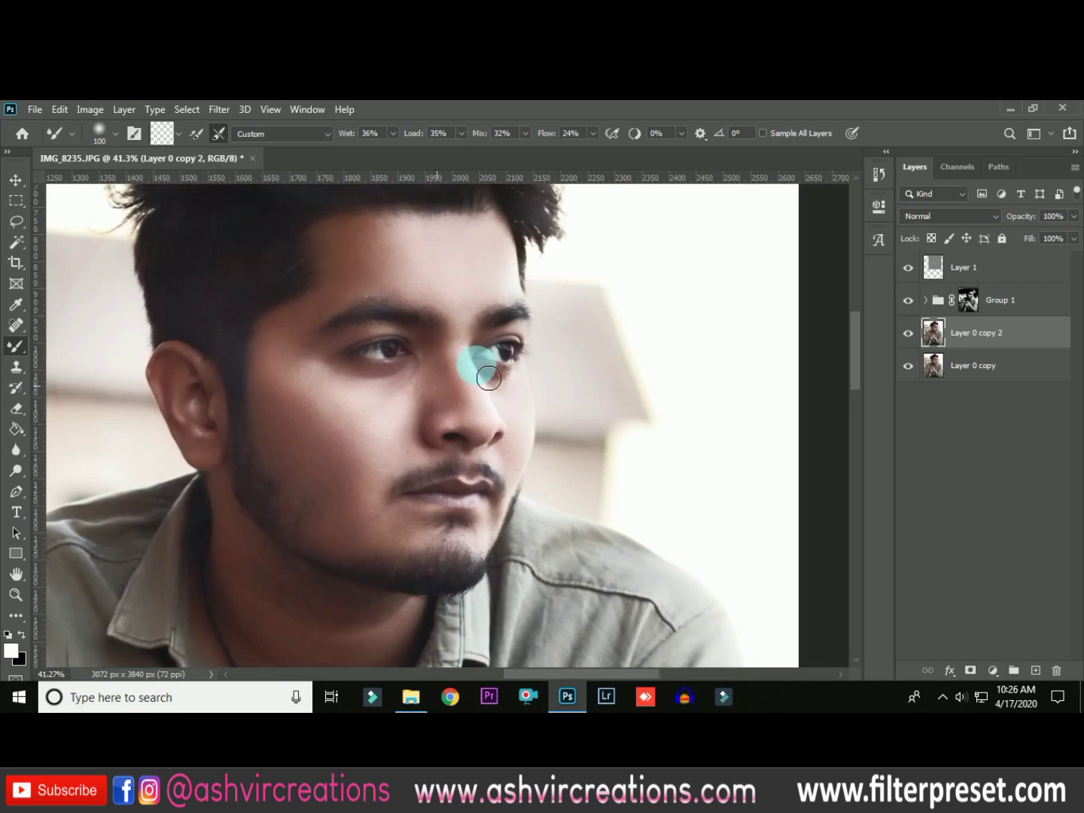
scroll(501, 336, "down", 1)
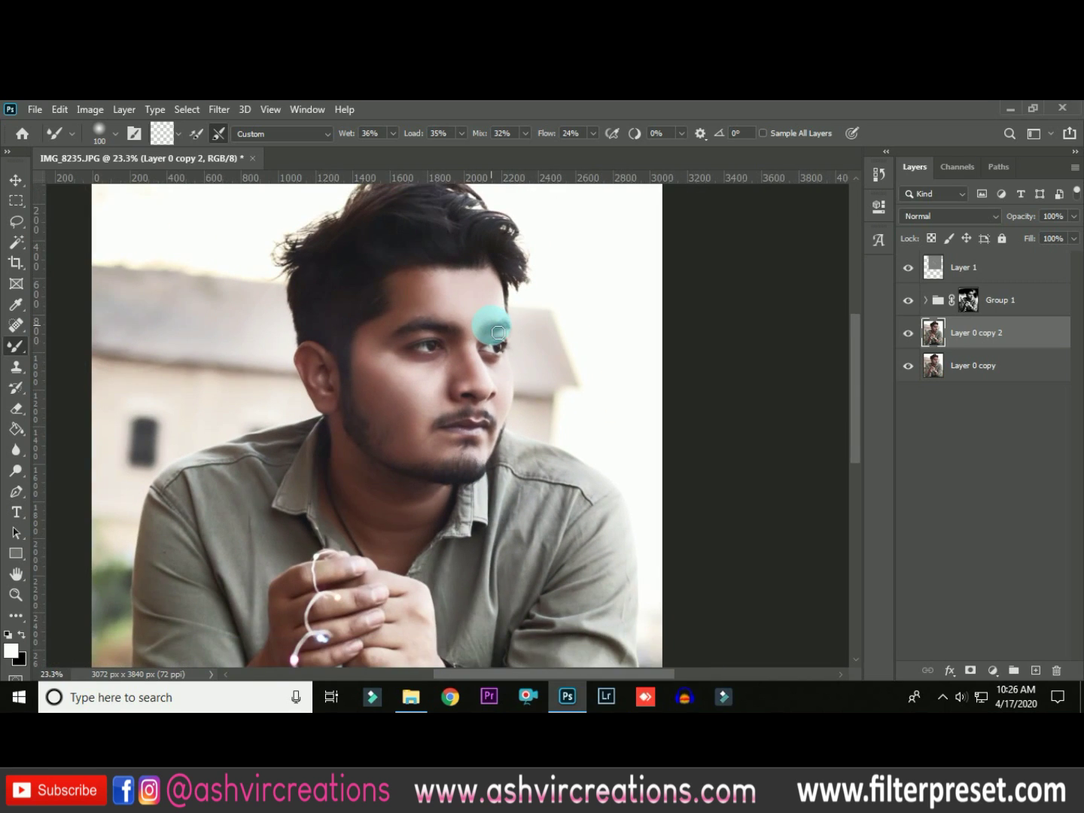
scroll(499, 333, "up", 3)
scroll(495, 348, "down", 1)
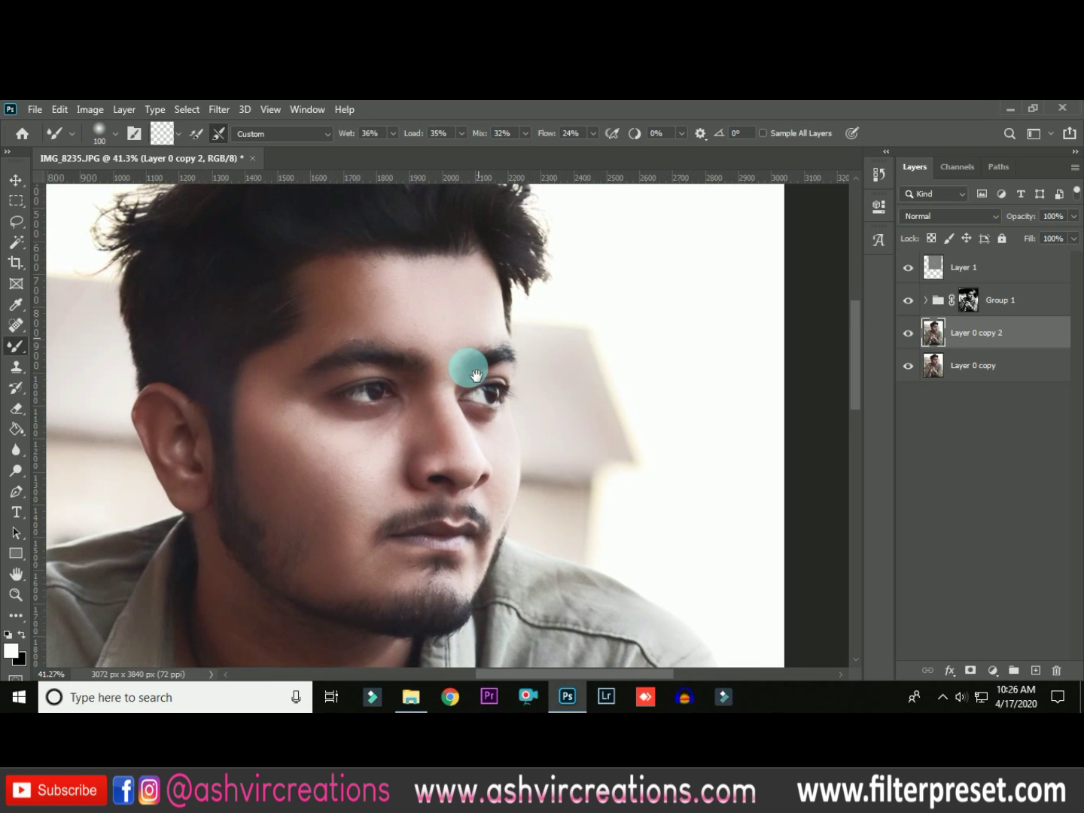
scroll(475, 361, "down", 3)
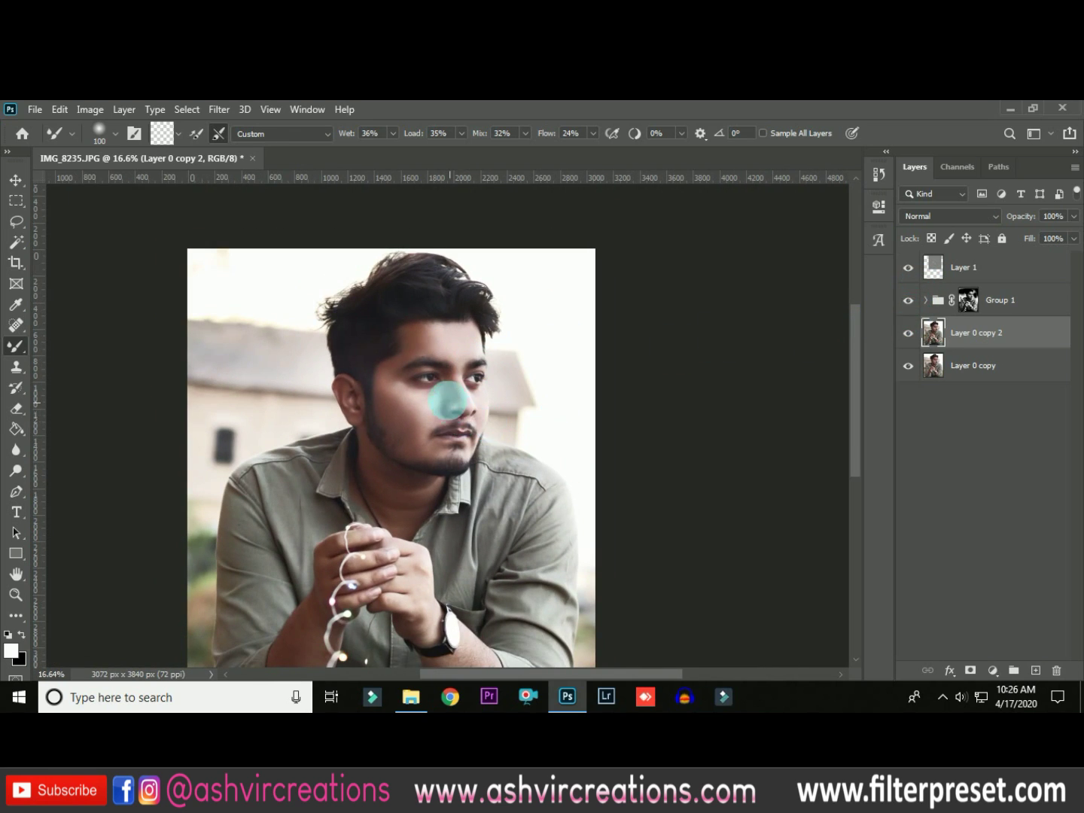
scroll(451, 392, "up", 2)
scroll(445, 363, "down", 2)
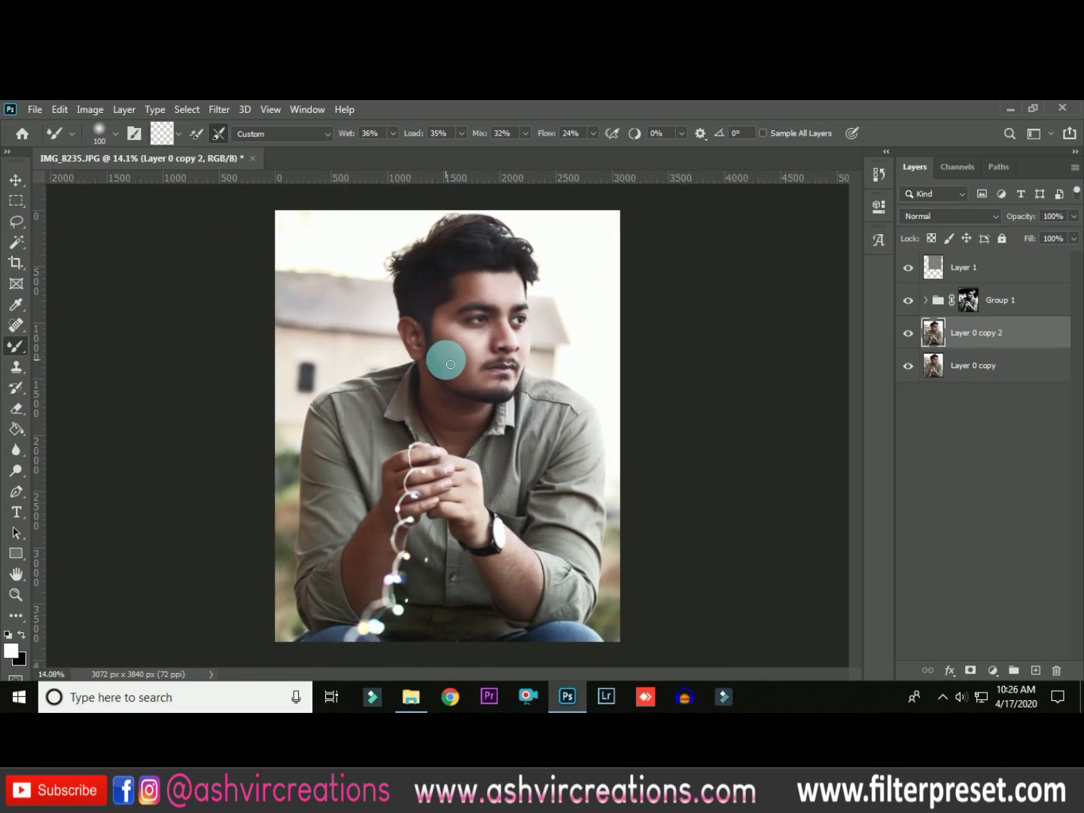
key("v")
scroll(445, 363, "down", 1)
scroll(445, 362, "up", 1)
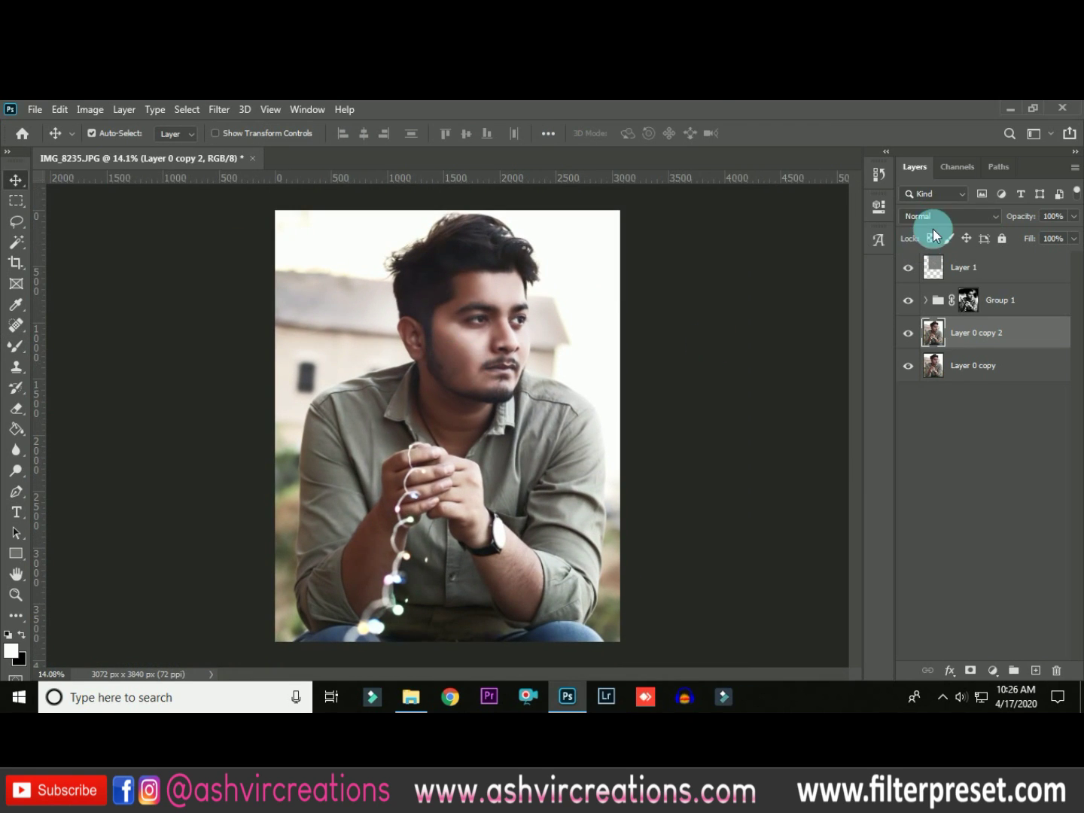
Select Layer 1, Group 1 and Layer 0 copy 2 together
left_click(973, 269)
left_click(986, 331)
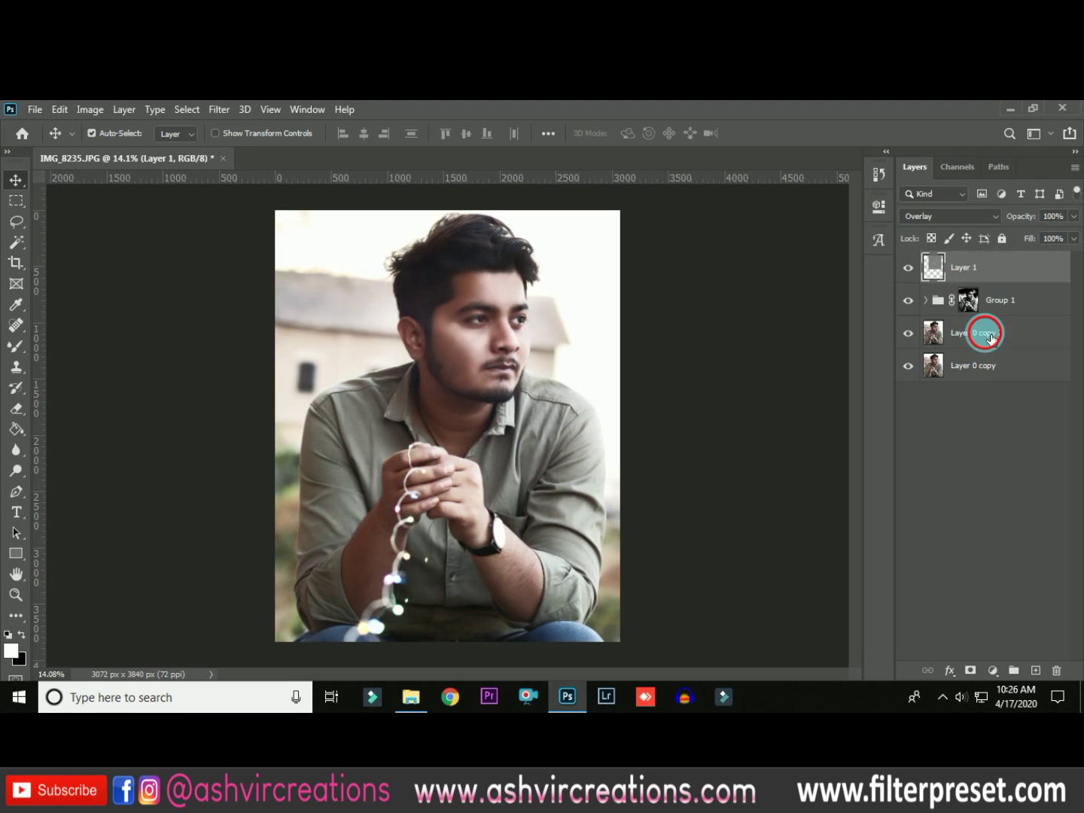
left_click(1013, 269, "shift")
right_click(1007, 265)
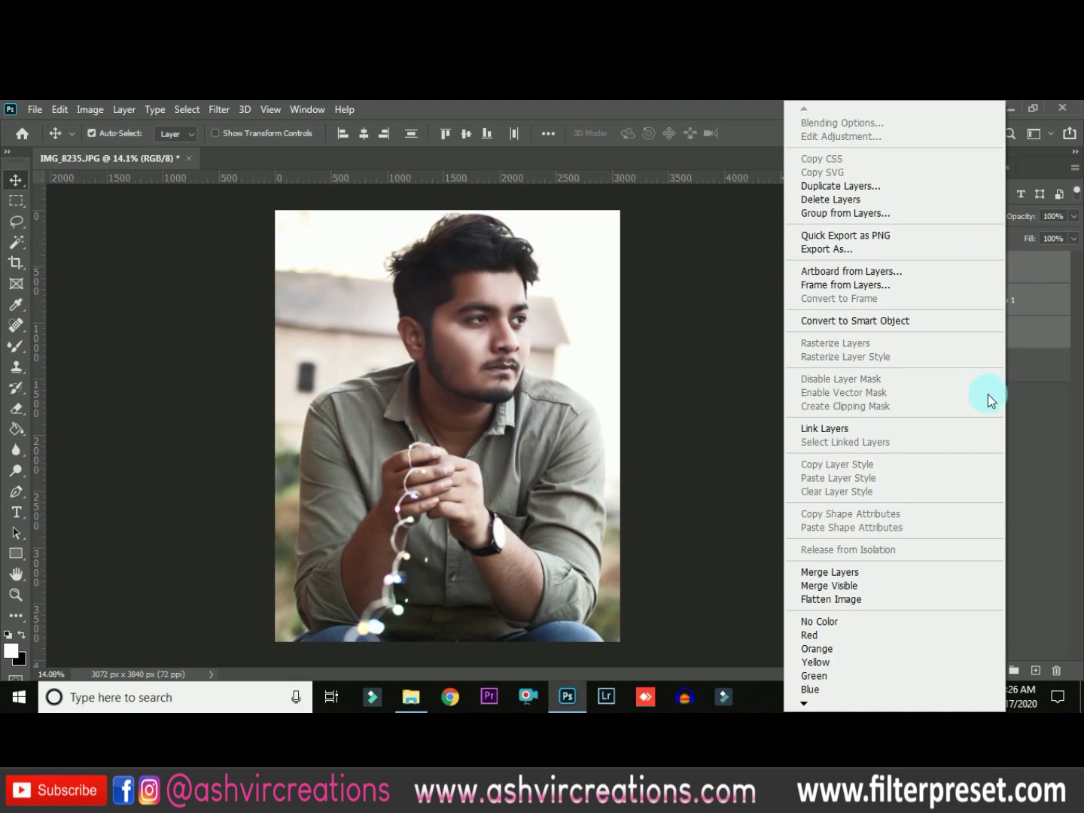
left_click(1046, 323)
Hide and show Layer 1 to compare the dodge and burn effect on the face and the whole portrait
left_click(920, 276)
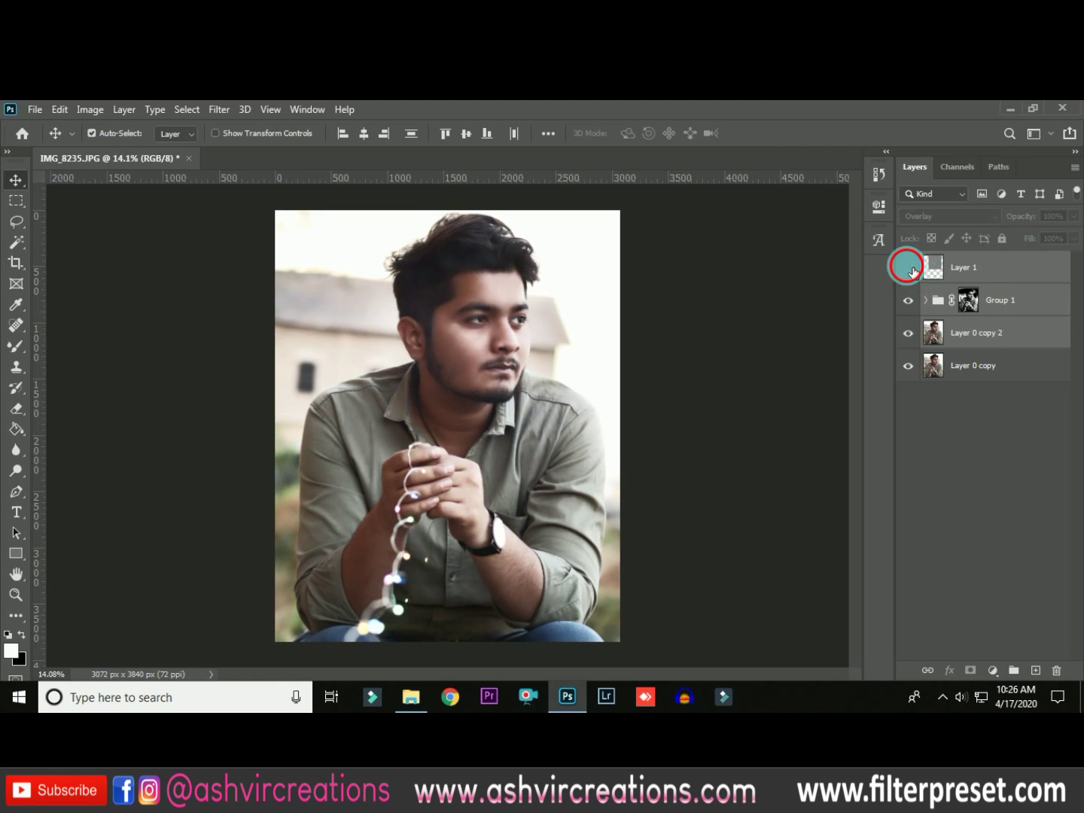
scroll(484, 290, "up", 3)
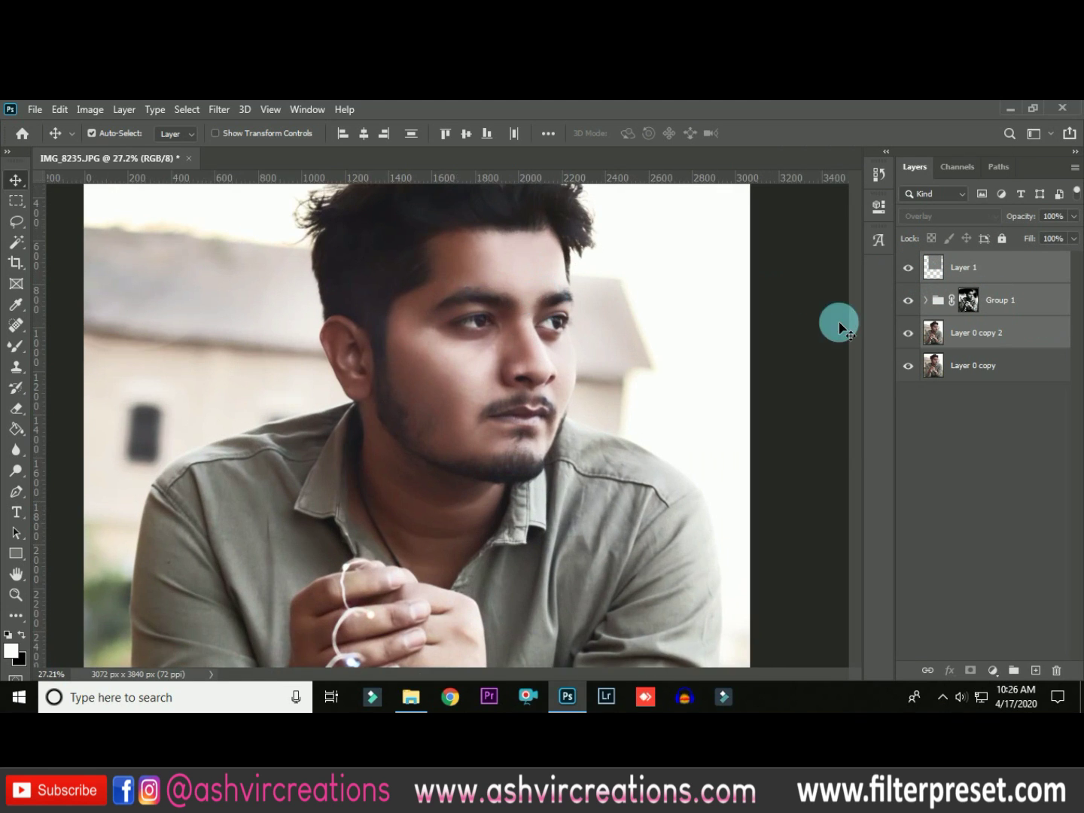
left_click(910, 268)
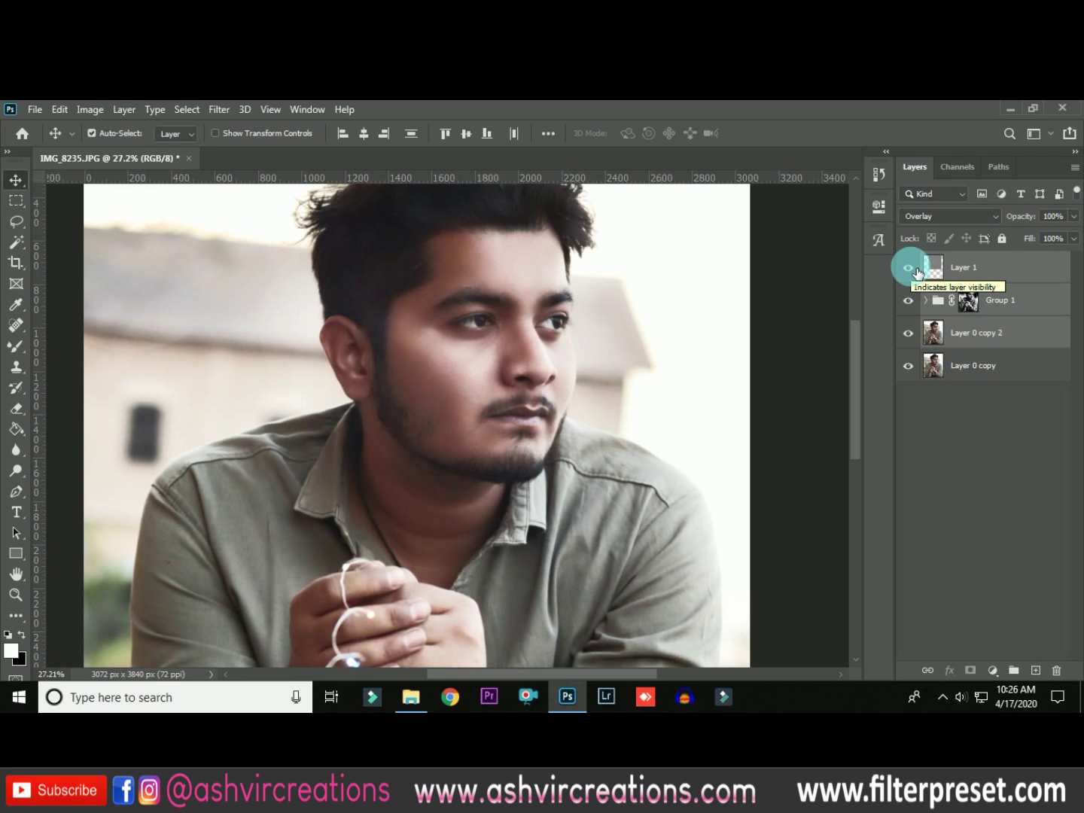
left_click(916, 271)
left_click(917, 271)
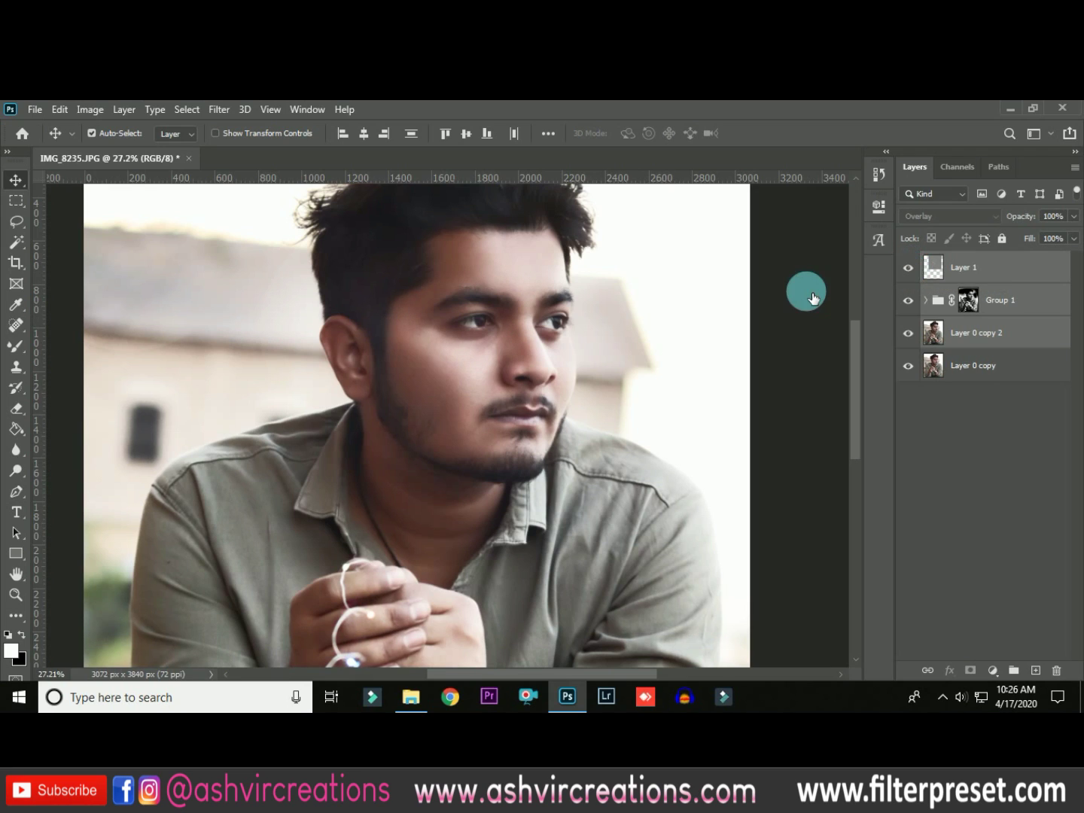
scroll(702, 296, "down", 3)
scroll(702, 296, "down", 2)
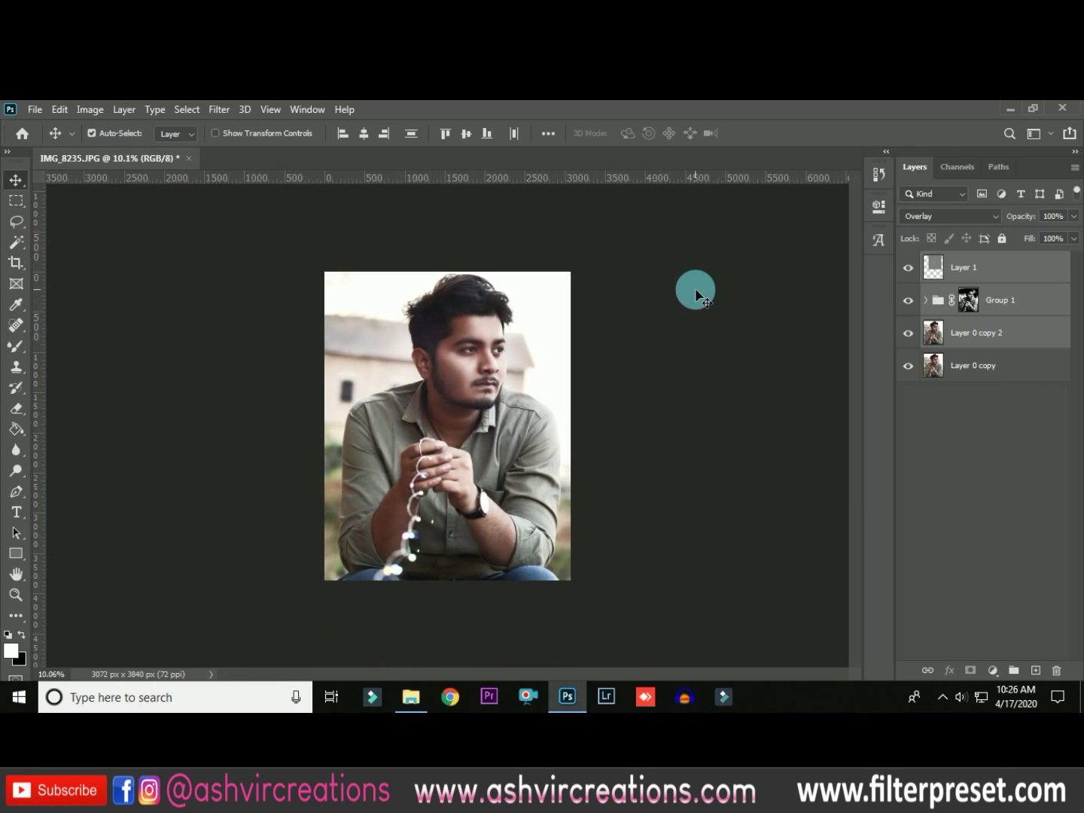
scroll(696, 294, "up", 1)
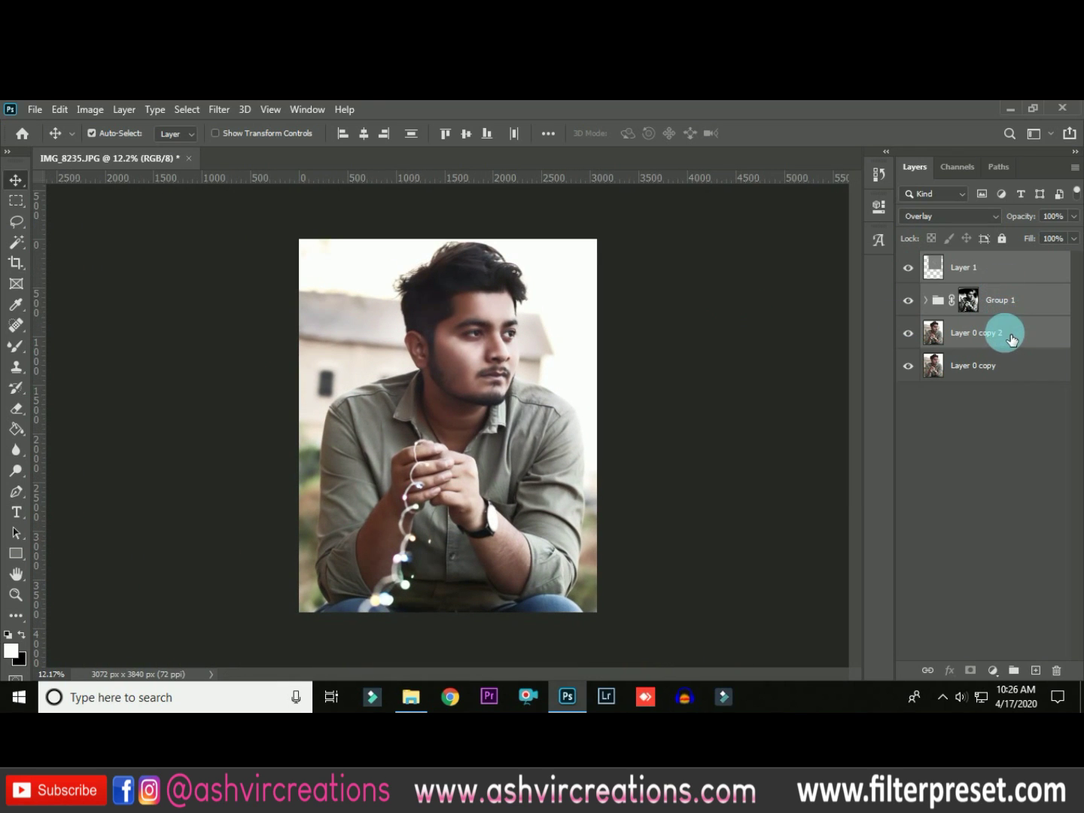
Merge the three selected layers into one and duplicate the merged Layer 1 as Layer 1 copy
right_click(997, 332)
left_click(828, 572)
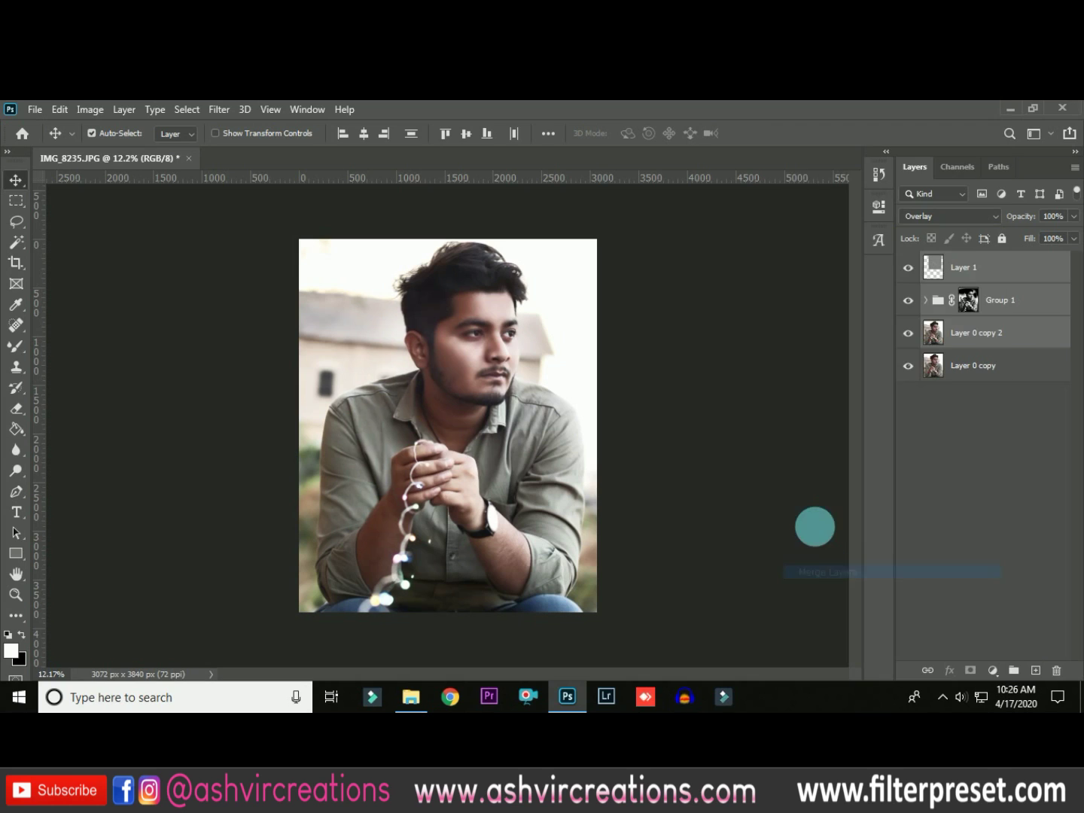
scroll(274, 155, "up", 1)
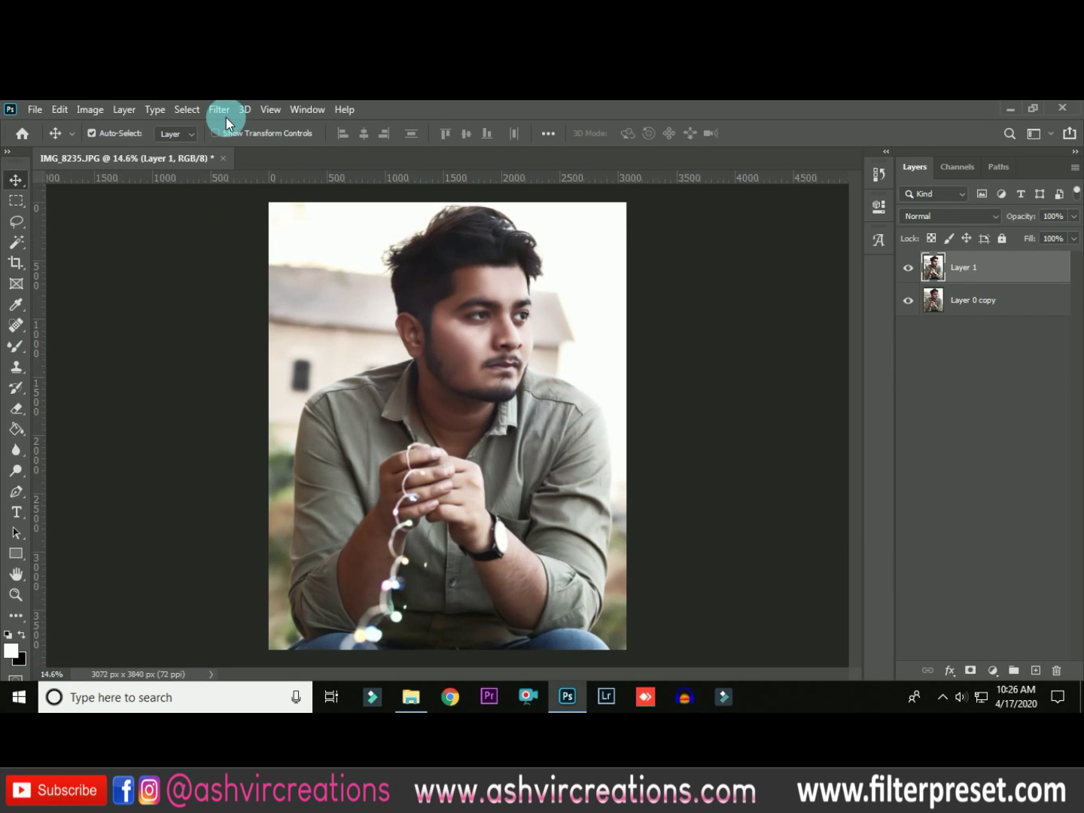
right_click(980, 269)
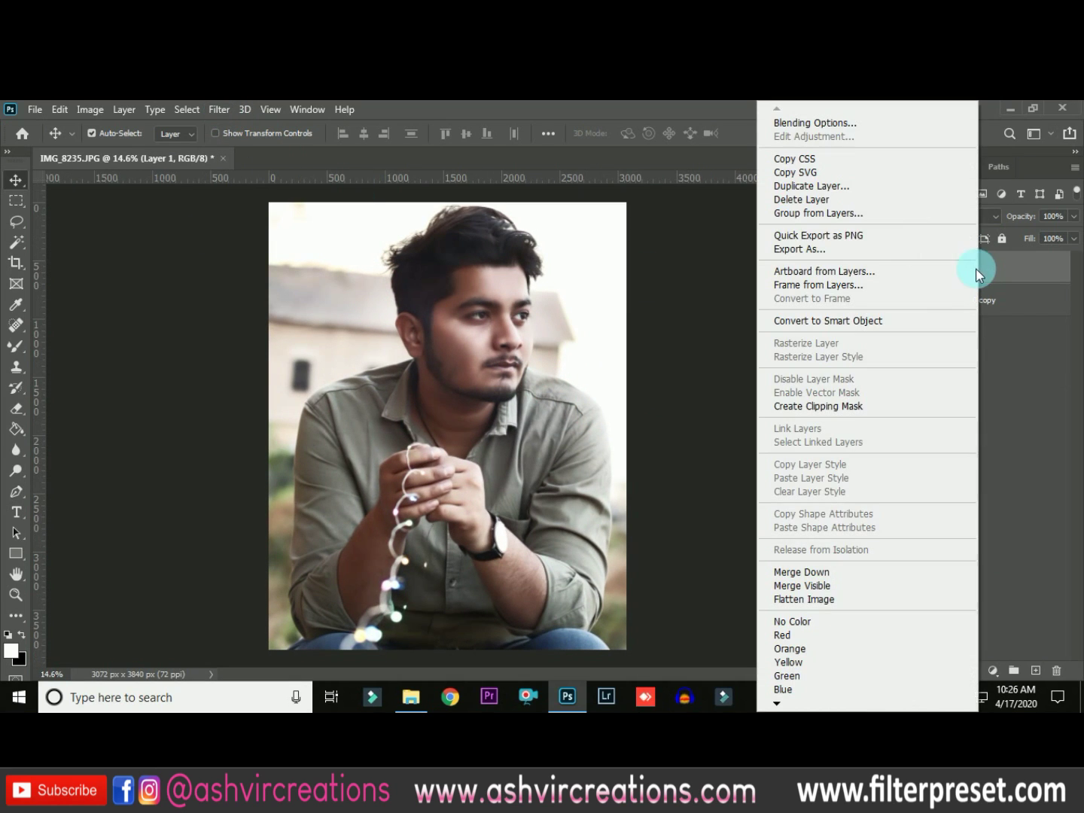
left_click(823, 186)
left_click(678, 252)
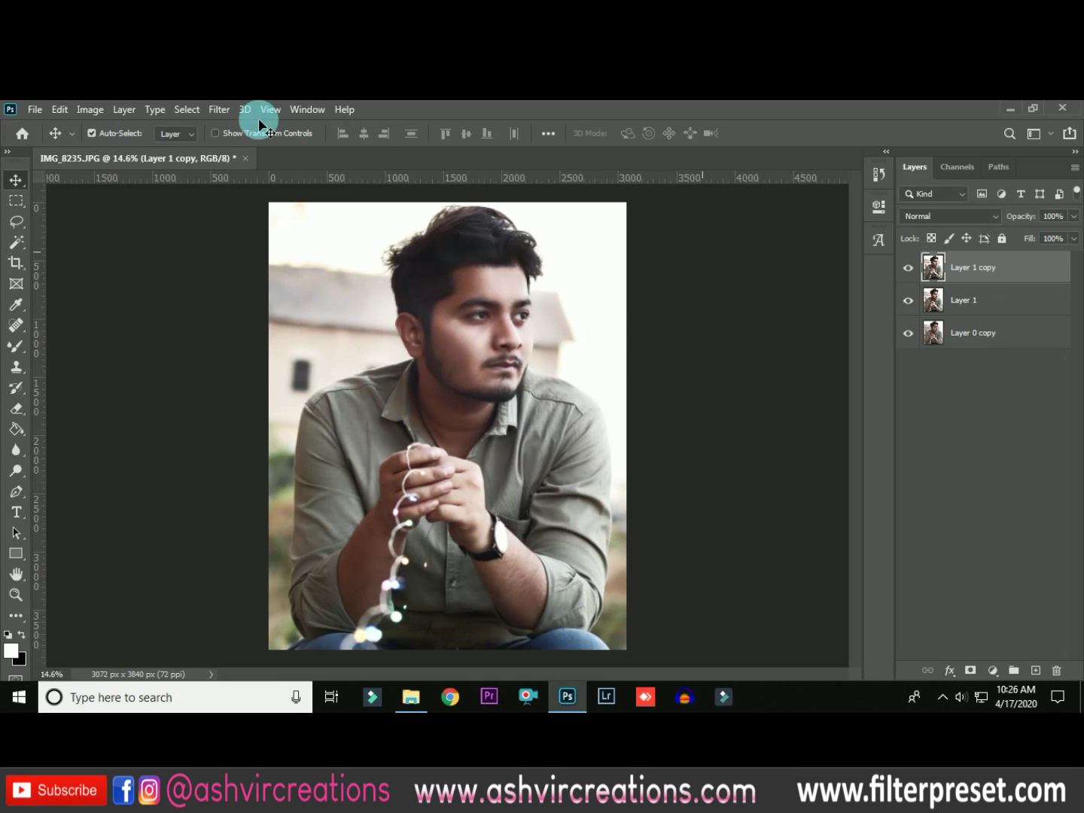
Apply the Camera Raw Filter to Layer 1 copy with the preset FP-V M Inspired AVC 2020, reviewing its basic adjustments
left_click(219, 110)
left_click(249, 204)
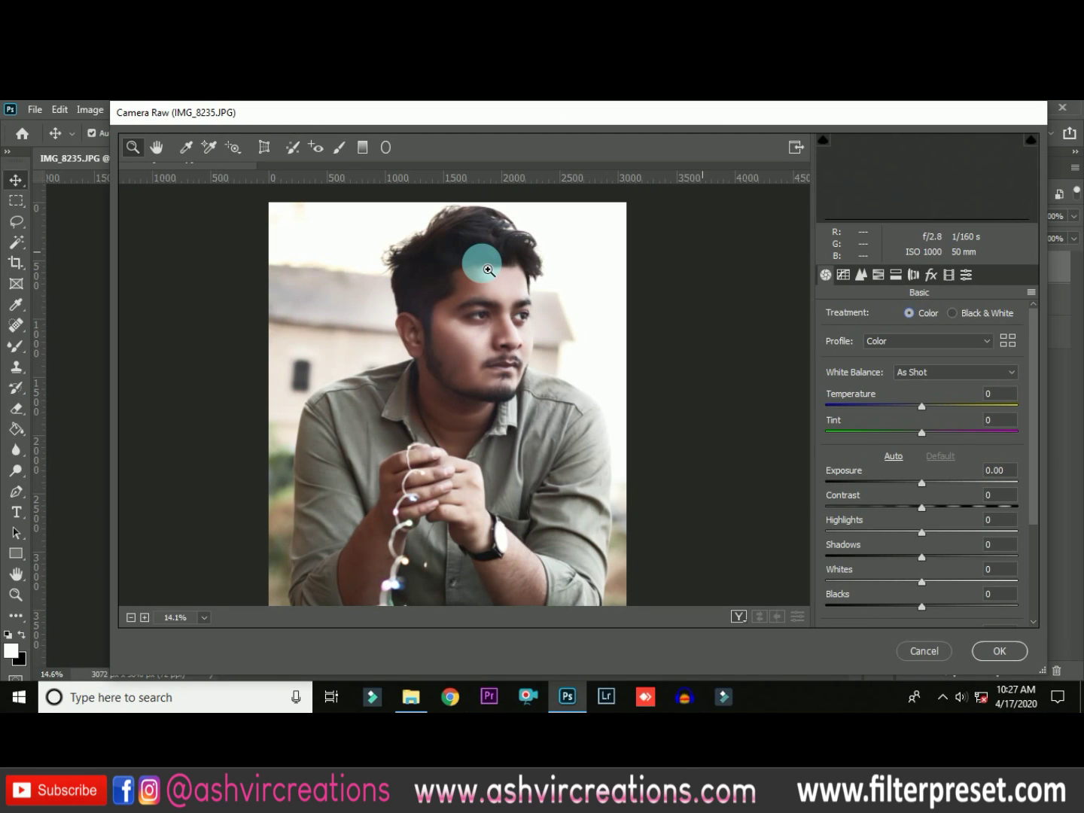
left_click(964, 274)
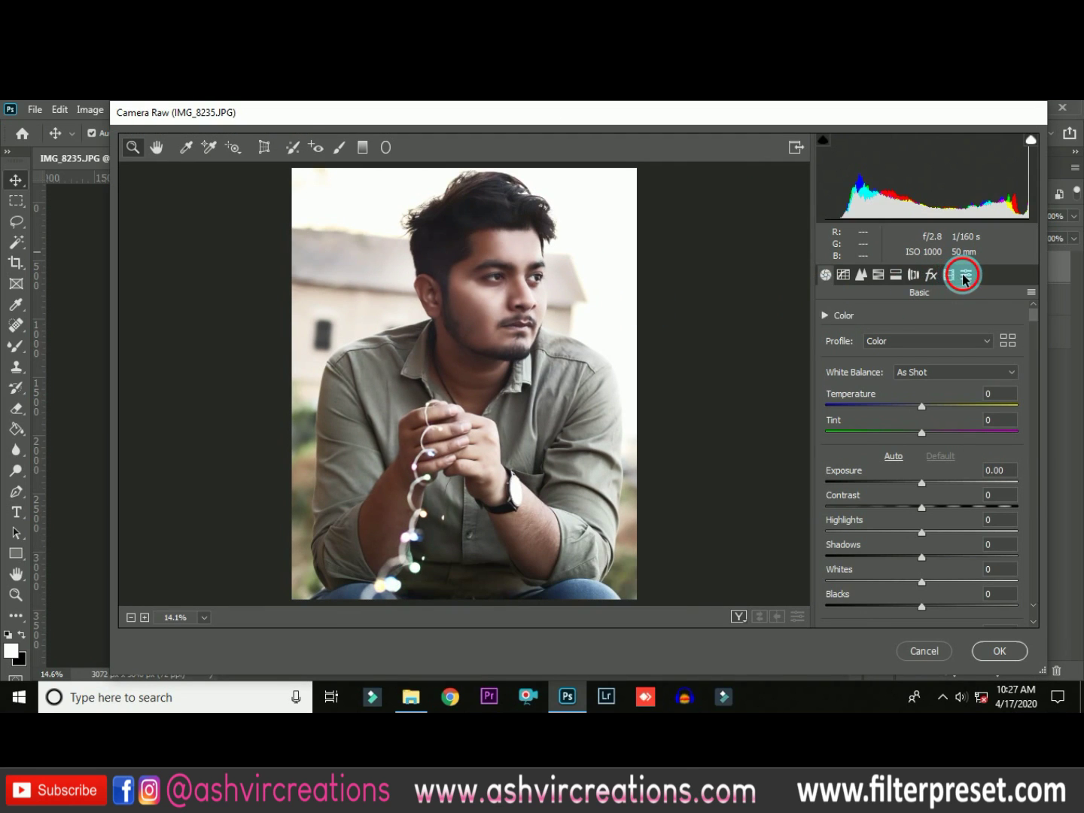
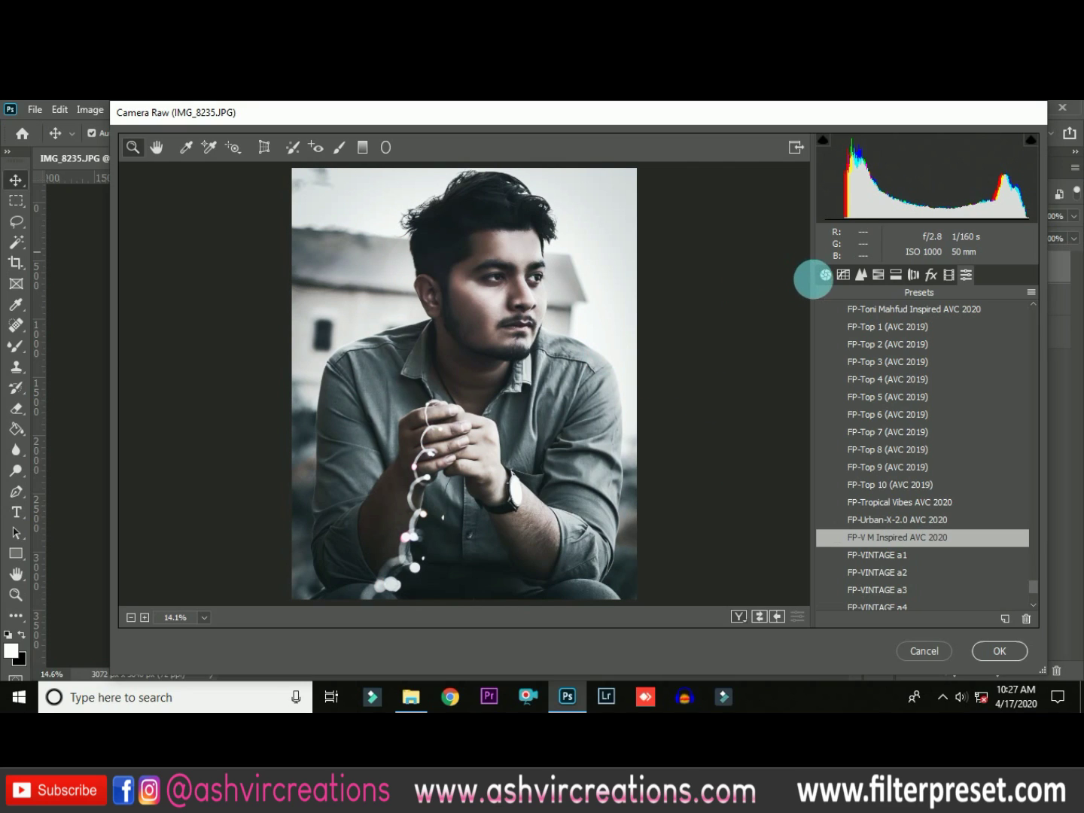
left_click(824, 275)
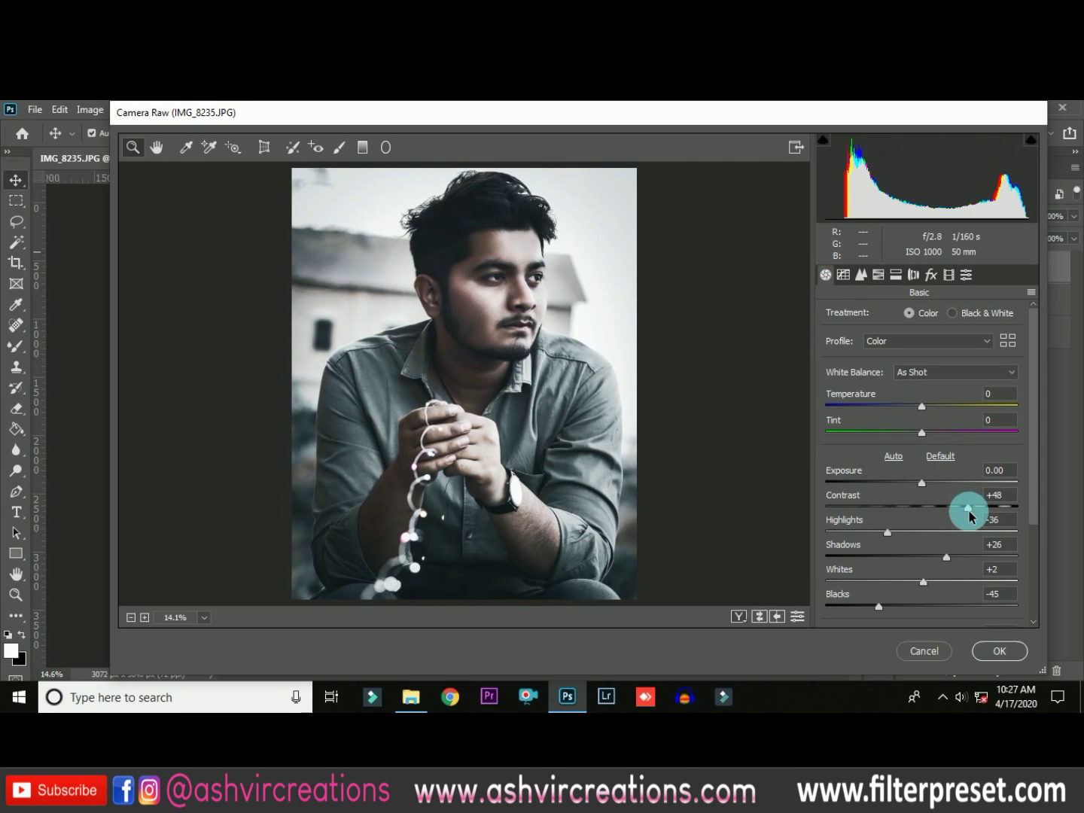
left_click(1005, 641)
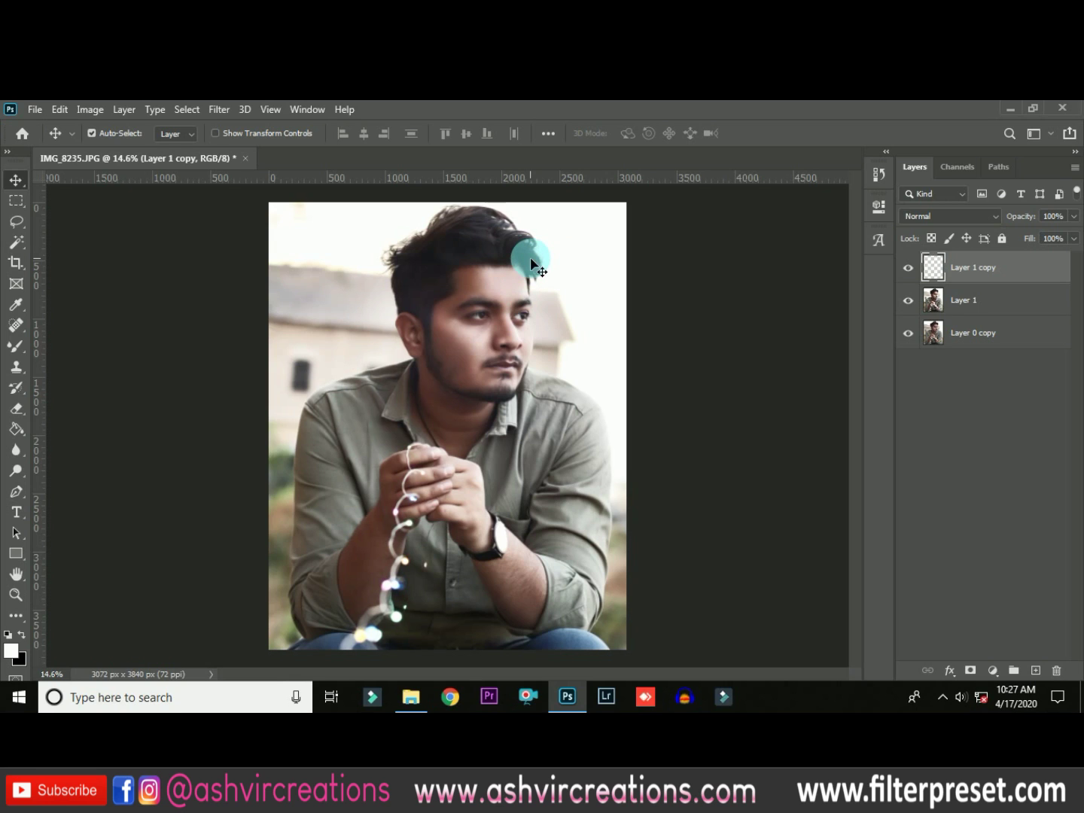
Lower the opacity of Layer 1 copy to 47% and toggle the layer's visibility to compare the preset effect
left_click_drag(1031, 219, 991, 214)
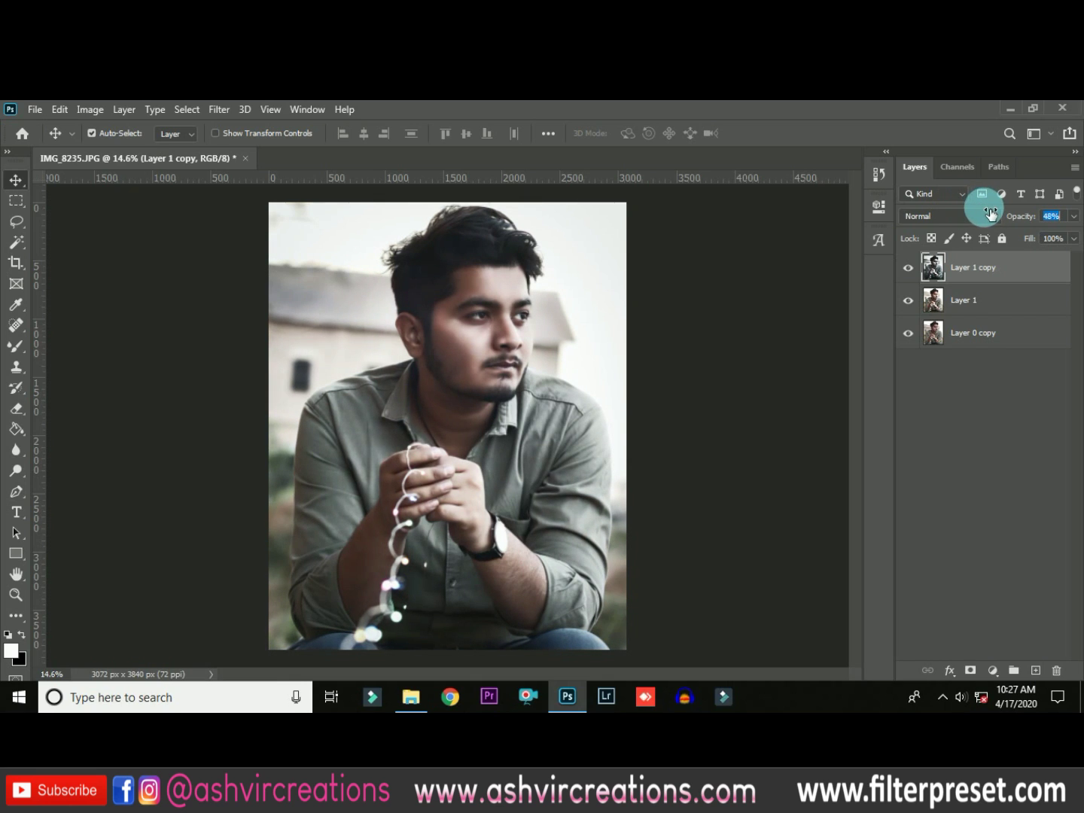
left_click(908, 267)
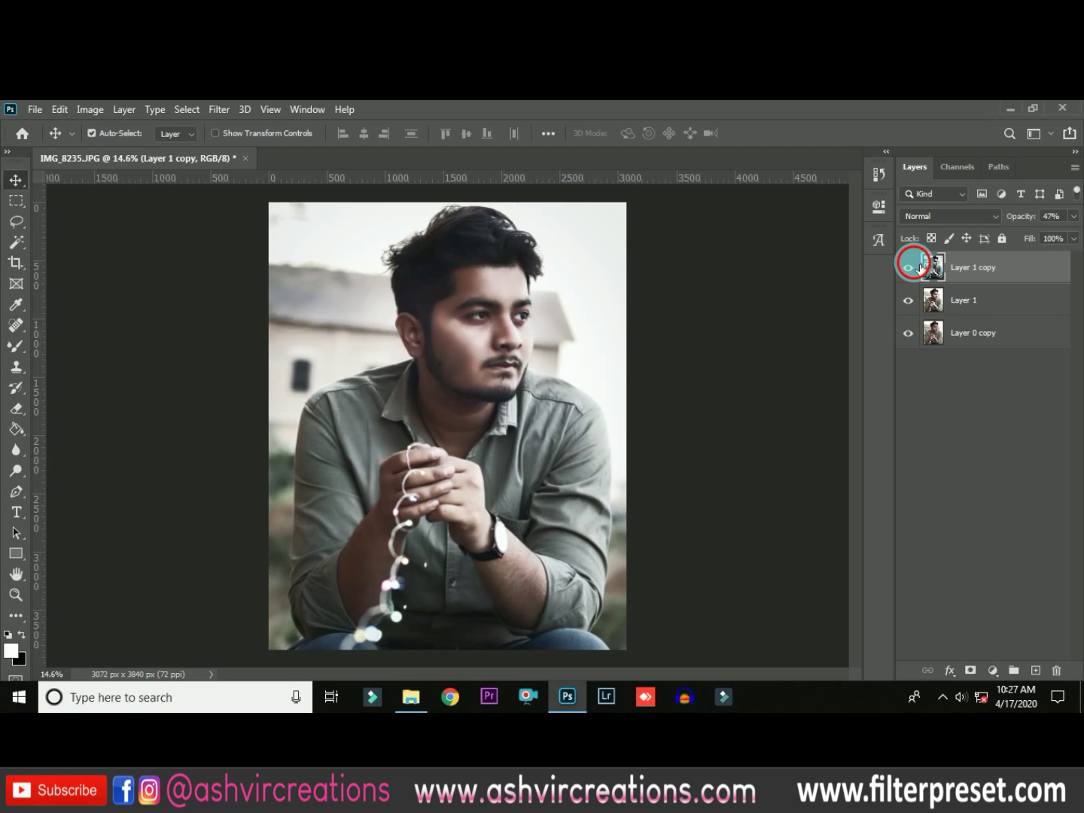
Lower the opacity of Layer 1 copy to 39%
left_click(918, 267)
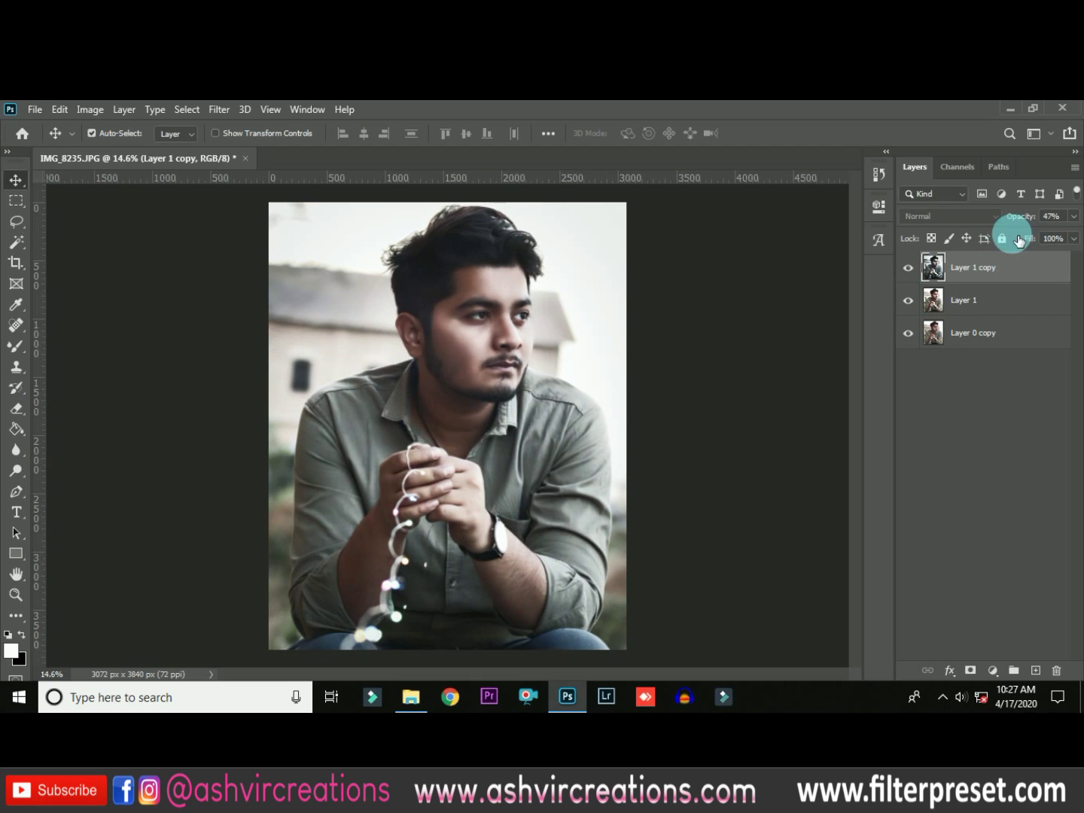
left_click_drag(1011, 223, 1022, 220)
Add a Color Lookup adjustment layer using the 3DLUT file FP-Cine Biblical AVC 2020.cube
left_click(994, 665)
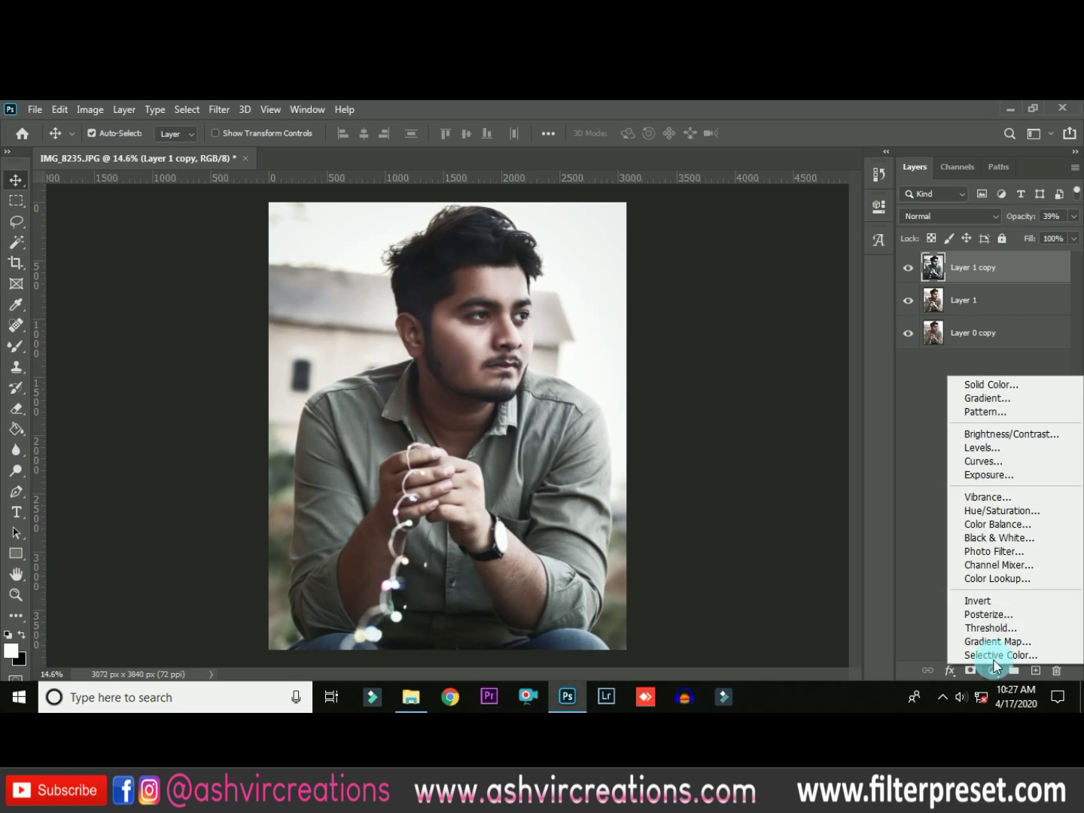
left_click(1000, 578)
left_click(770, 257)
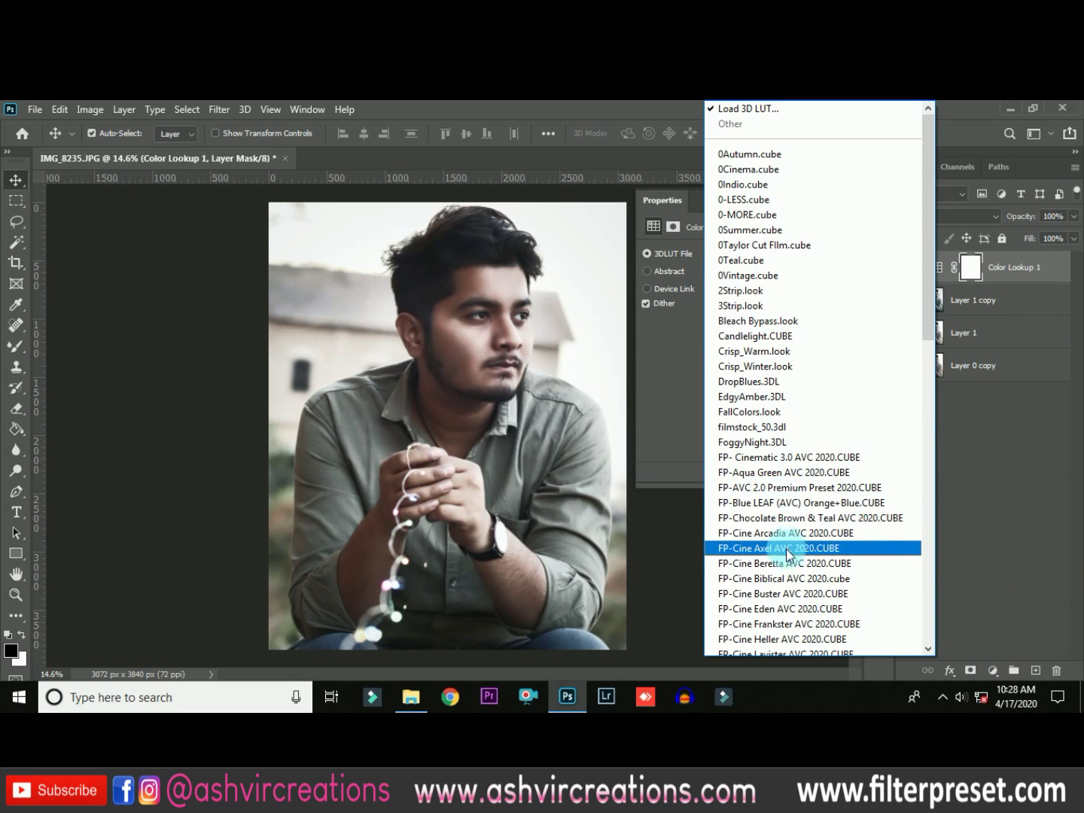
left_click(788, 576)
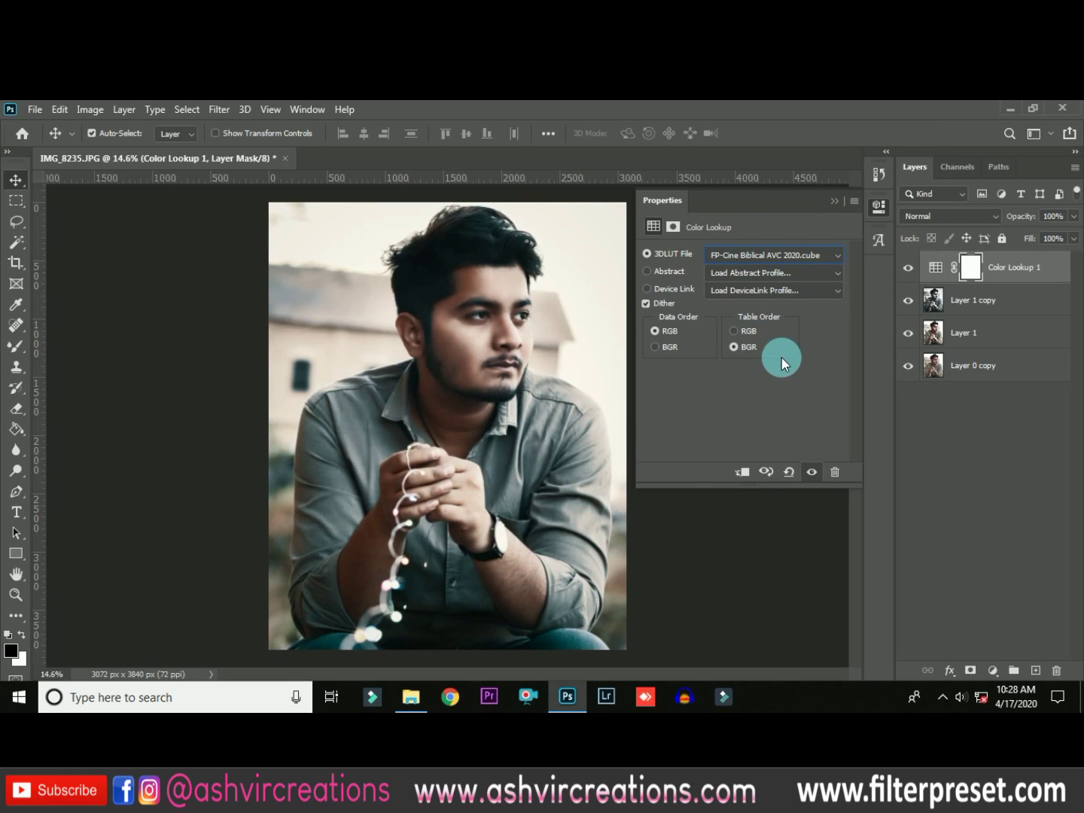
left_click(833, 199)
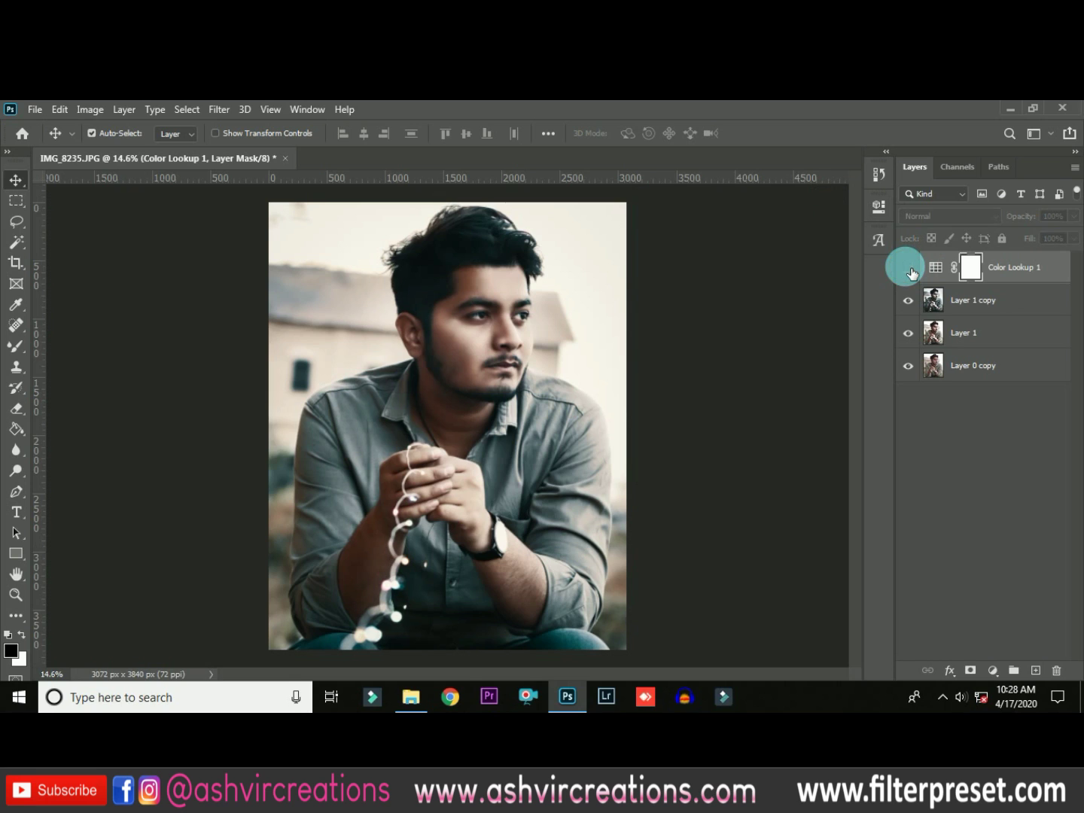
Lower the opacity of Color Lookup 1 to 69%, toggling its visibility to compare the colour grade
left_click(908, 269)
left_click(908, 269)
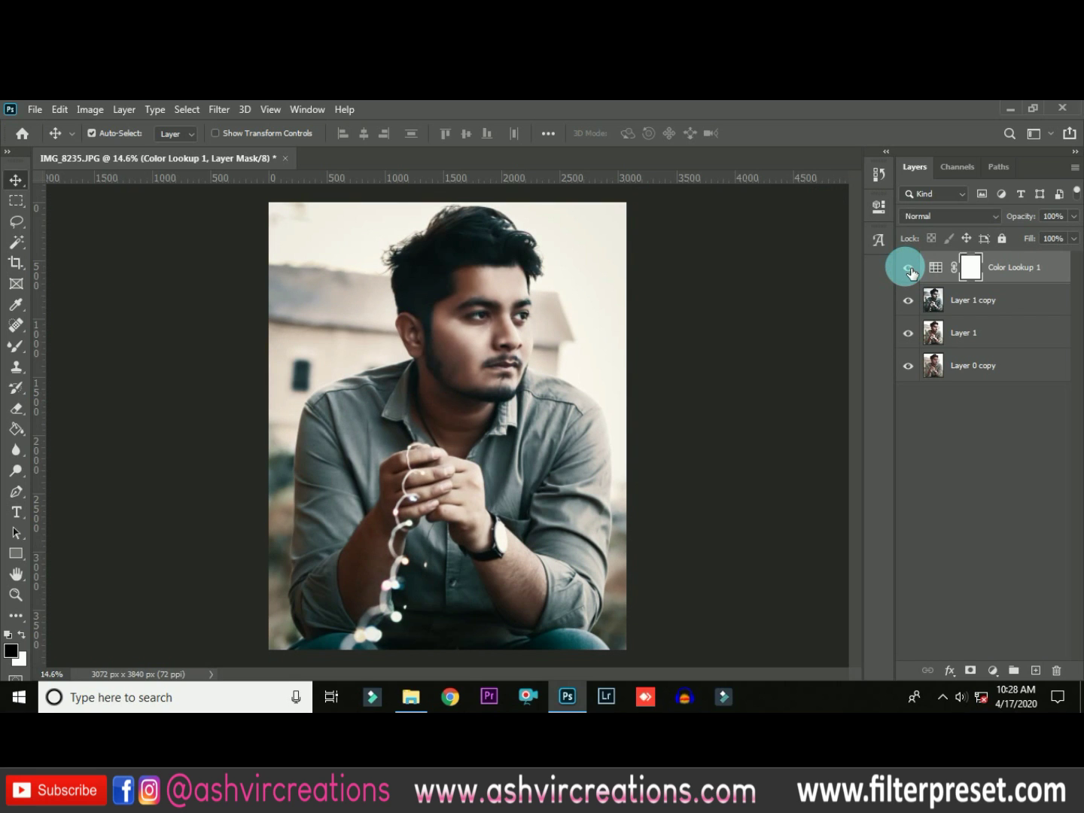
left_click(908, 269)
left_click(910, 269)
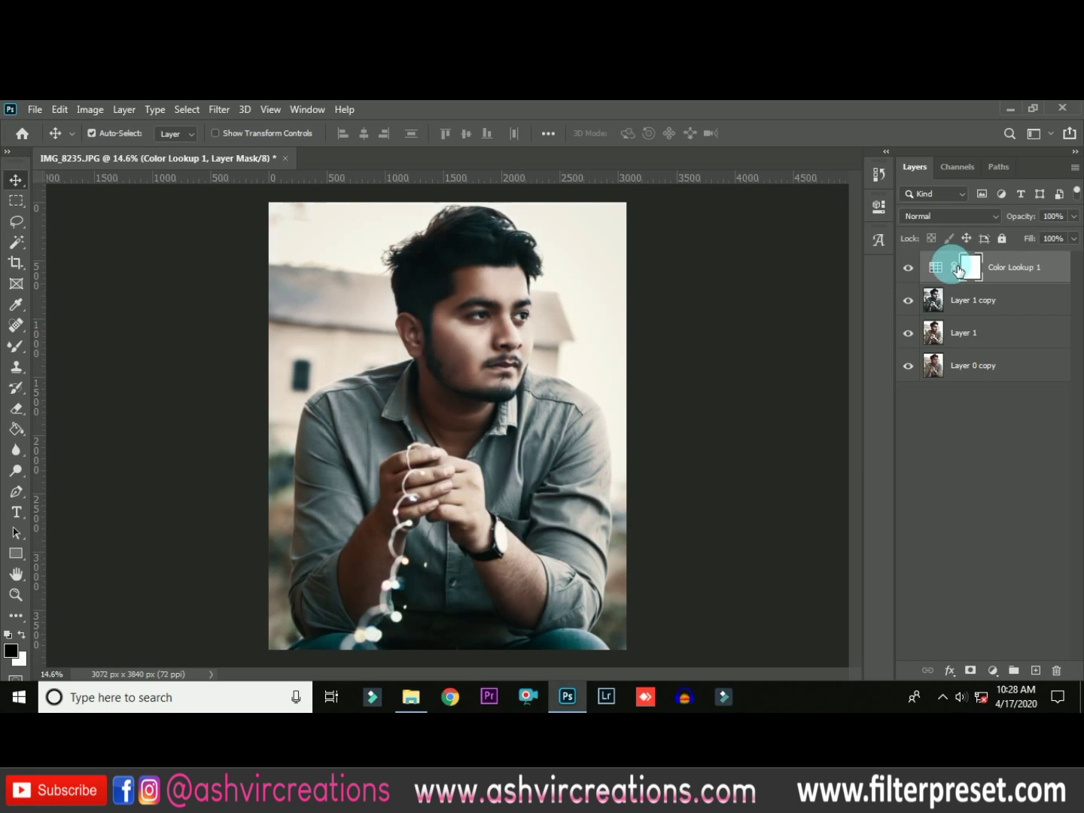
mouse_move(1023, 215)
left_mouse_down()
mouse_move(997, 215)
mouse_move(1008, 219)
left_mouse_up()
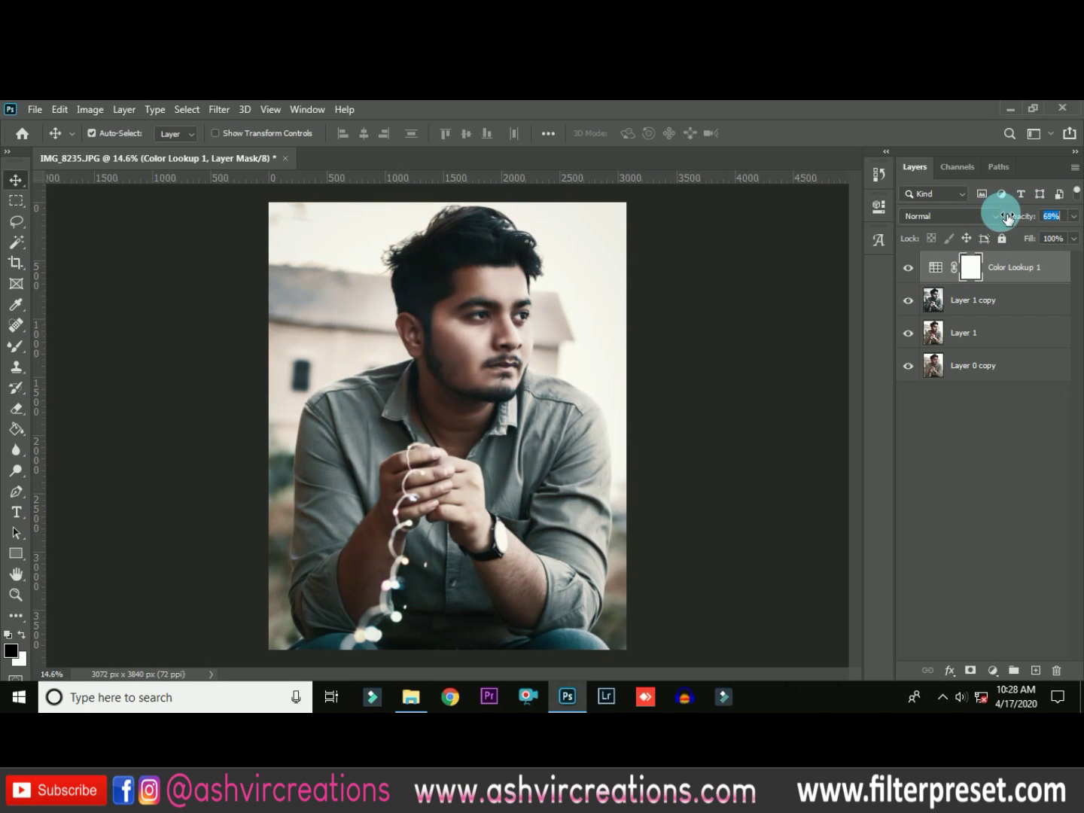
left_click(908, 268)
left_click(911, 268)
Raise the opacity of Layer 1 copy to 54%
left_click(970, 301)
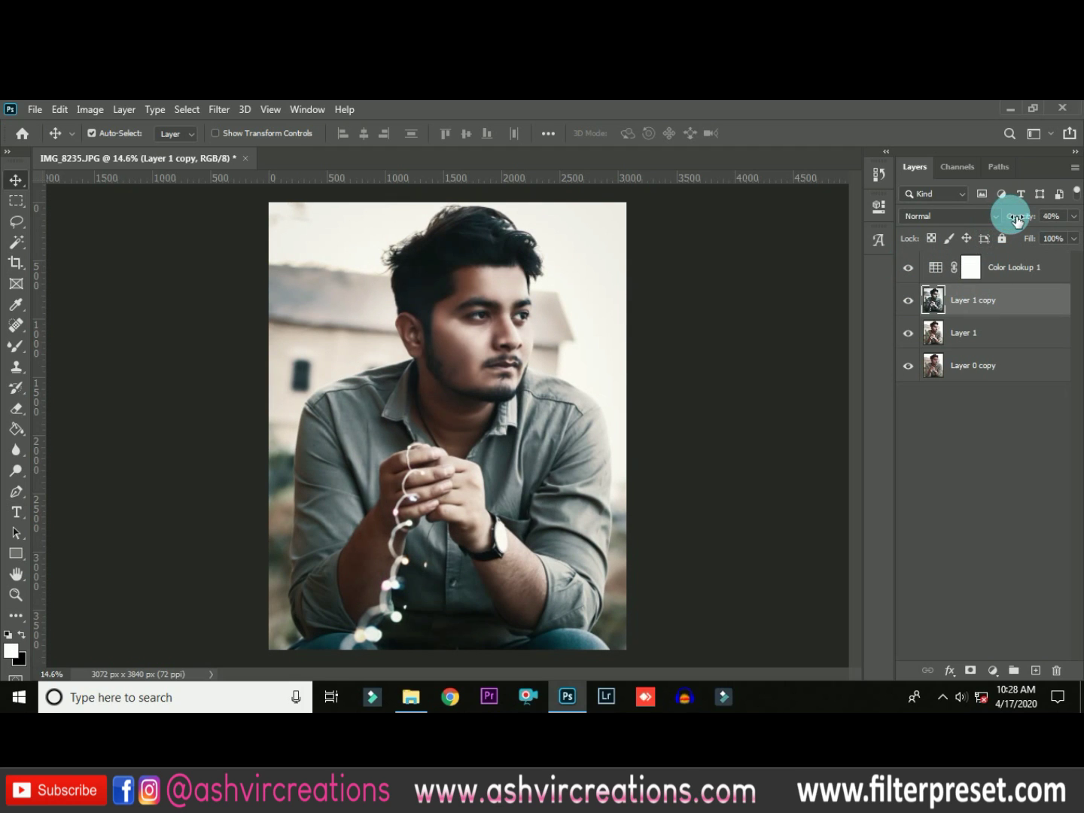
left_click_drag(1016, 219, 1023, 219)
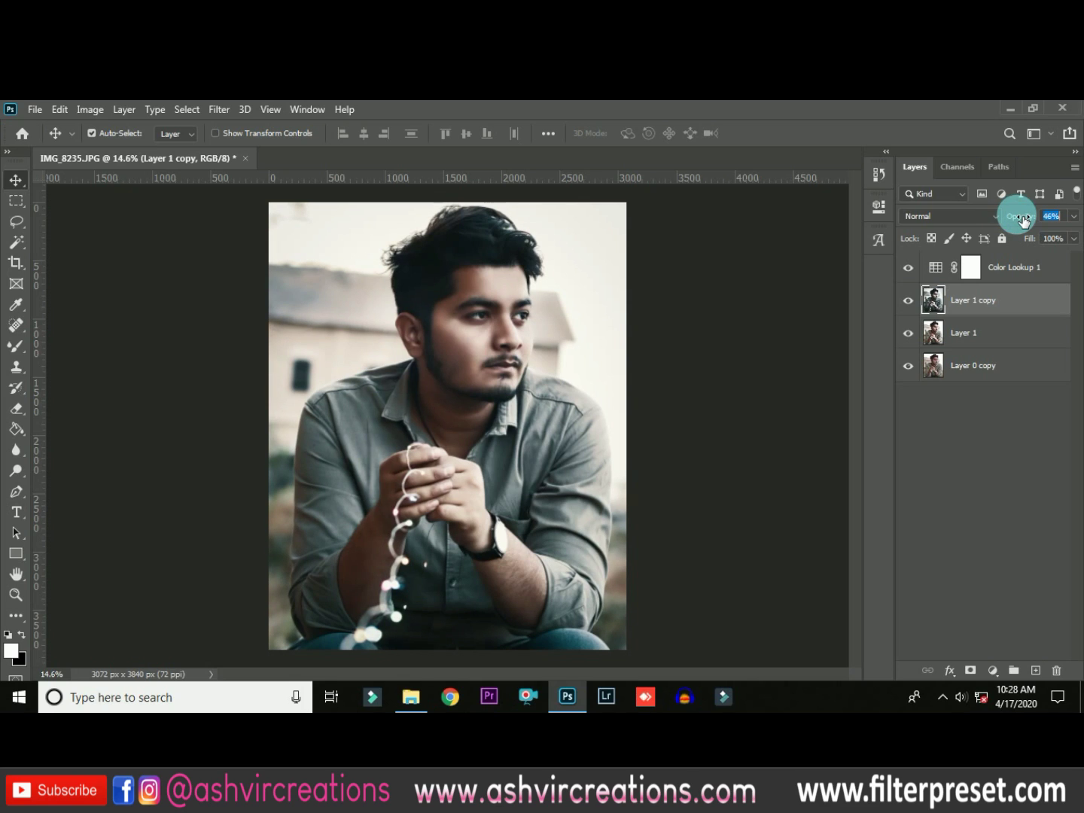
left_click(932, 302)
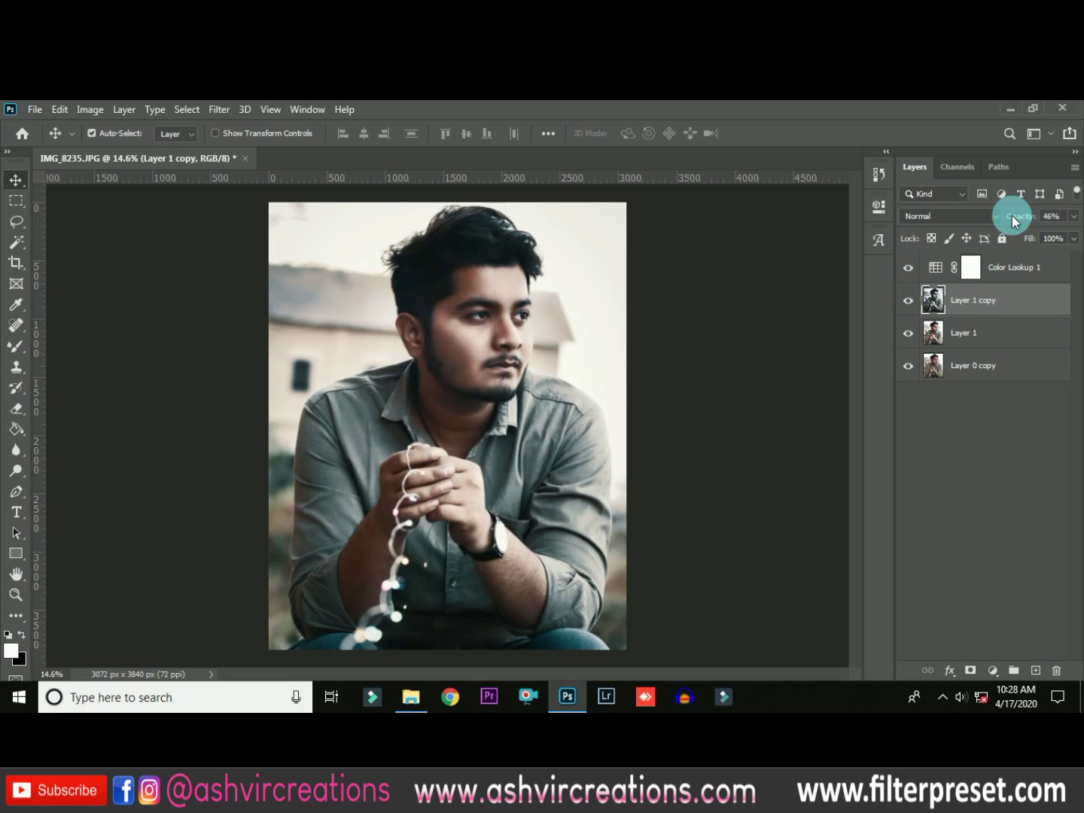
left_click_drag(1021, 225, 1027, 224)
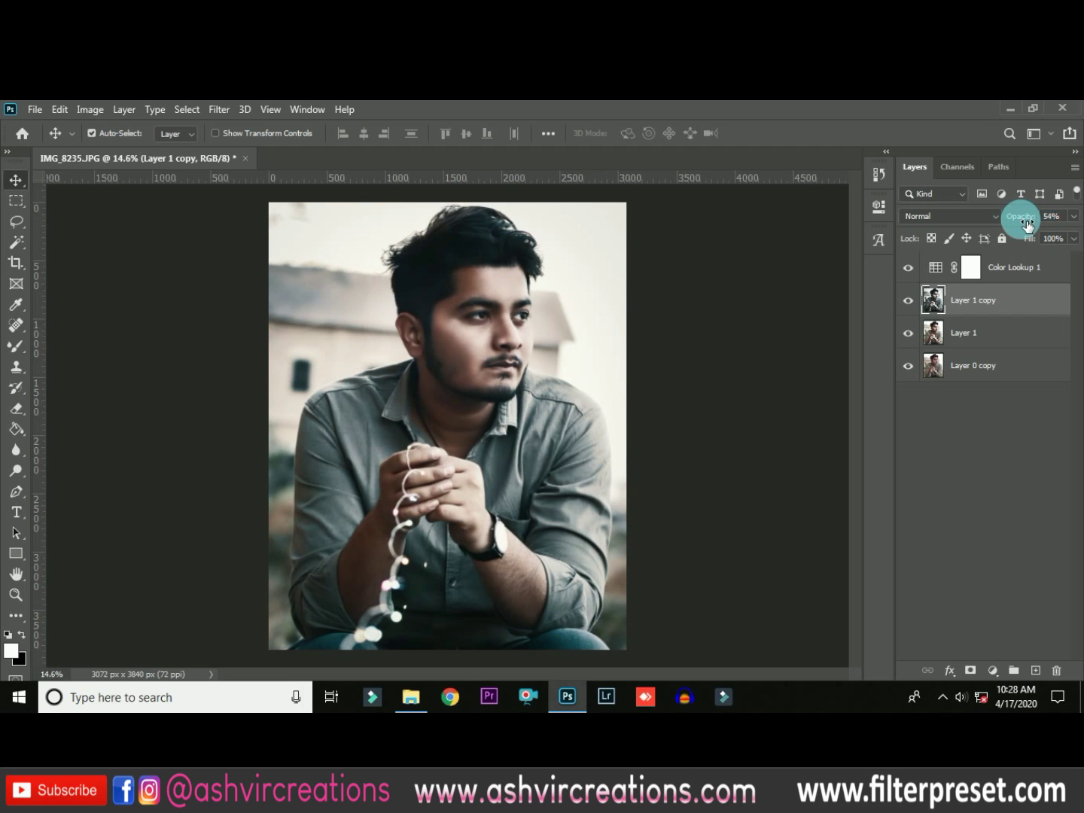
Add a new layer above Color Lookup 1 and paint a soft orange #ffc279 spot over the jaw with the Brush Tool
left_click(1019, 273)
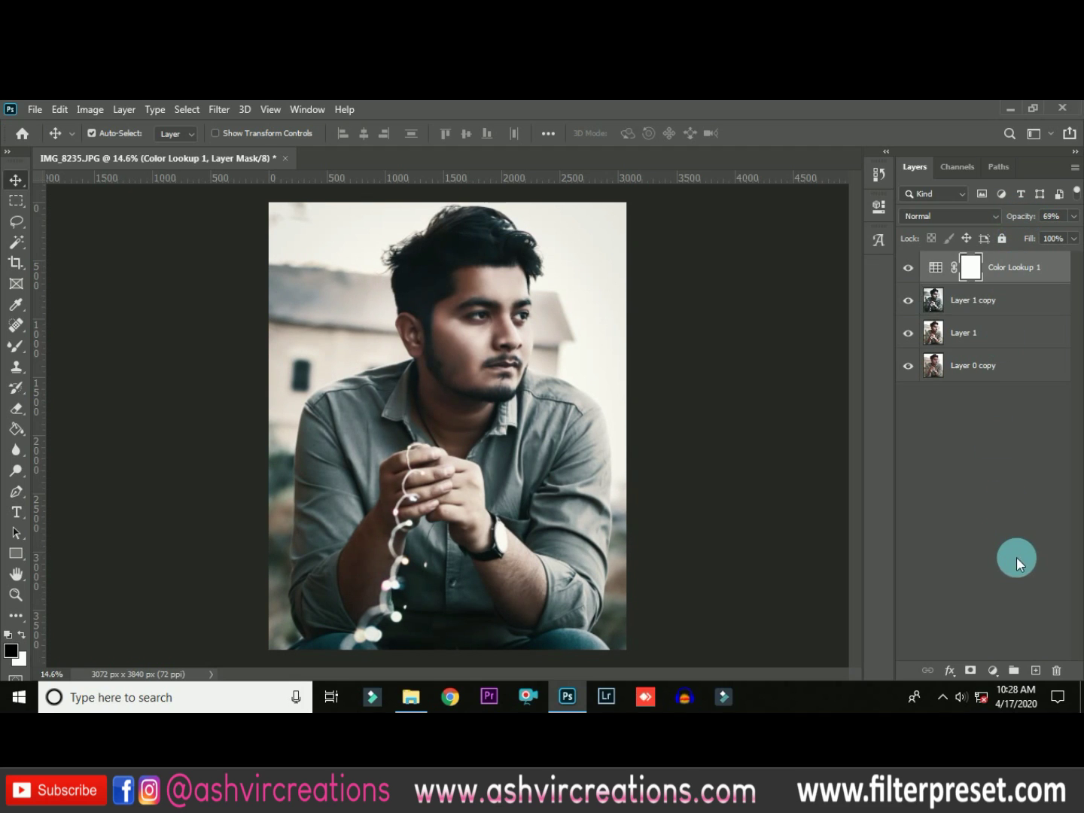
left_click(1034, 669)
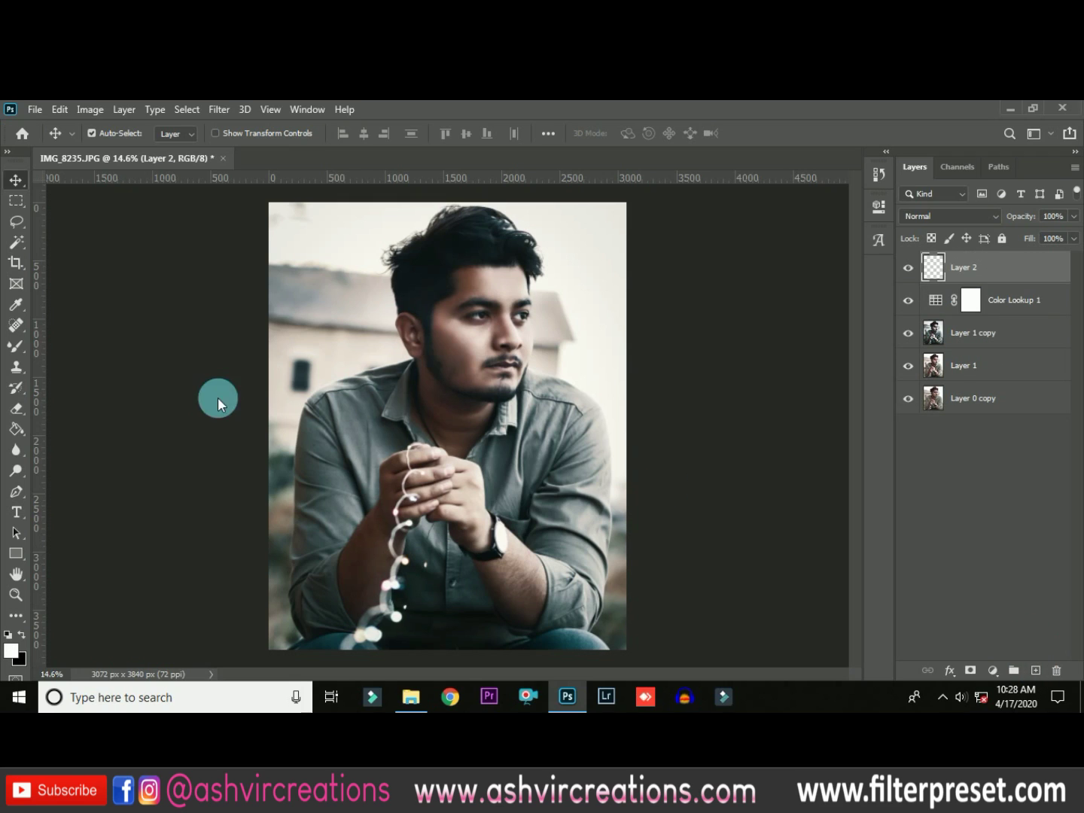
key("x")
right_click(14, 345)
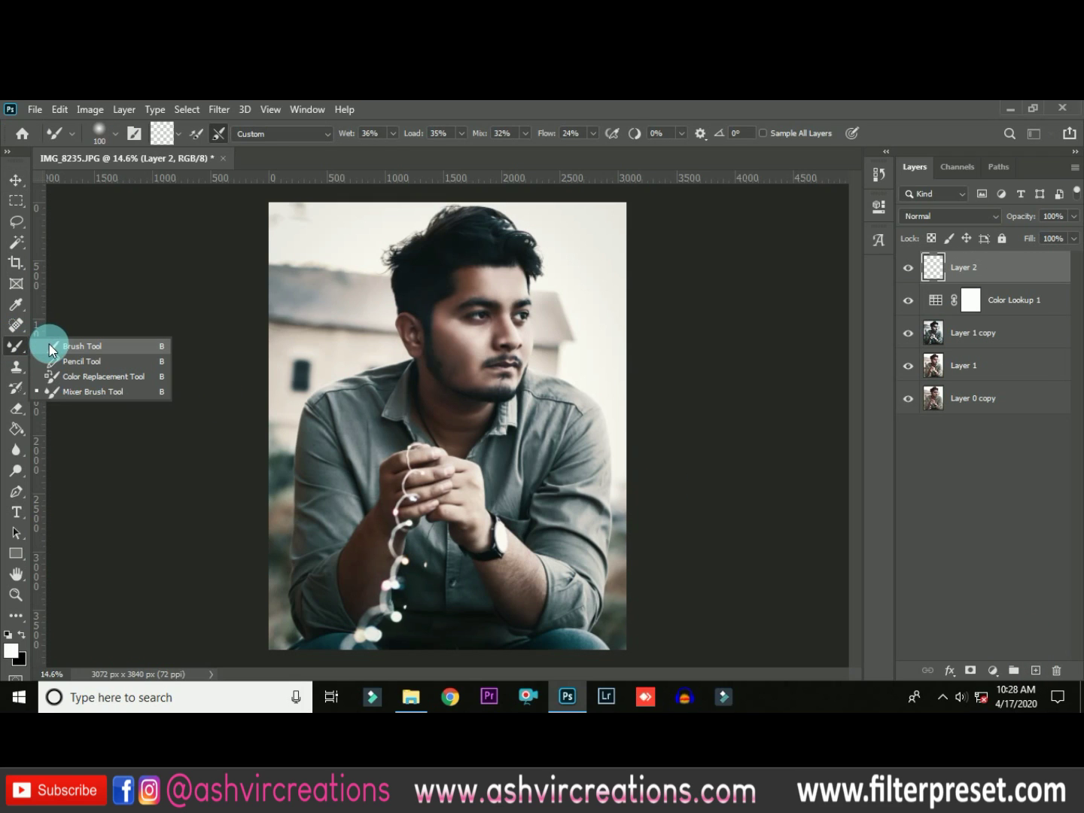
left_click(49, 344)
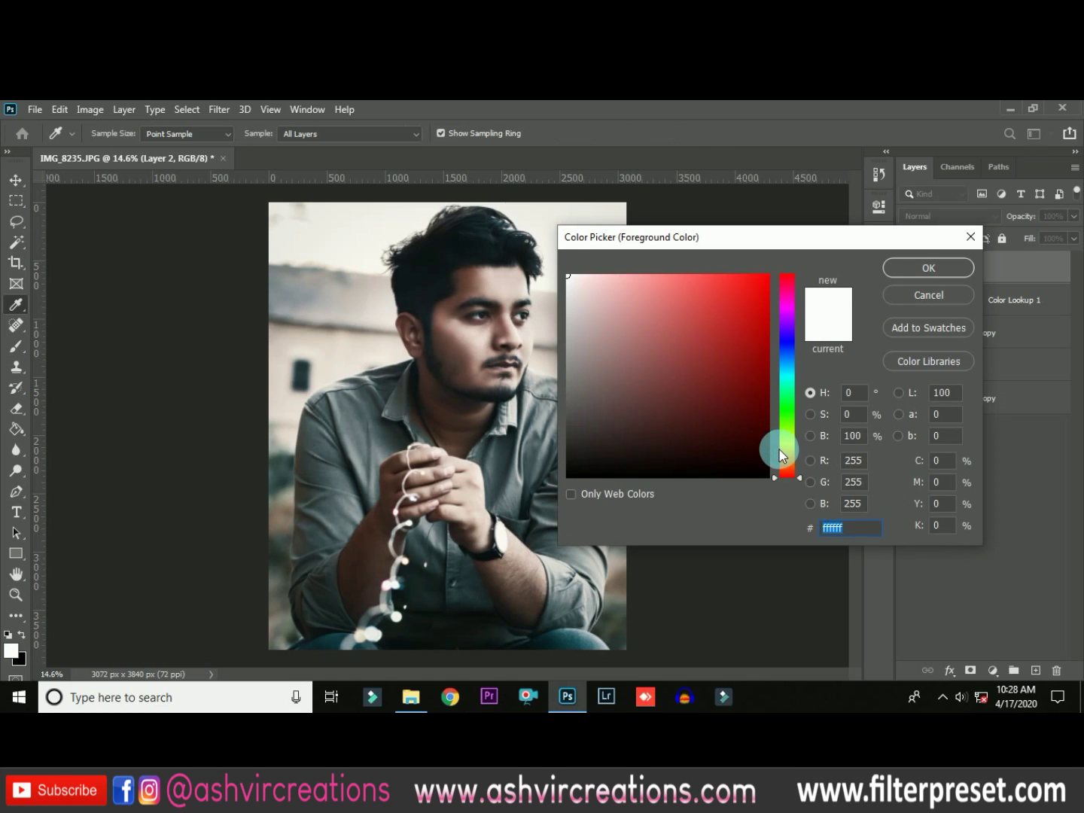
left_click_drag(781, 457, 789, 457)
mouse_move(711, 267)
left_mouse_down()
mouse_move(715, 259)
mouse_move(728, 270)
mouse_move(700, 281)
mouse_move(674, 274)
left_mouse_up()
left_click(894, 268)
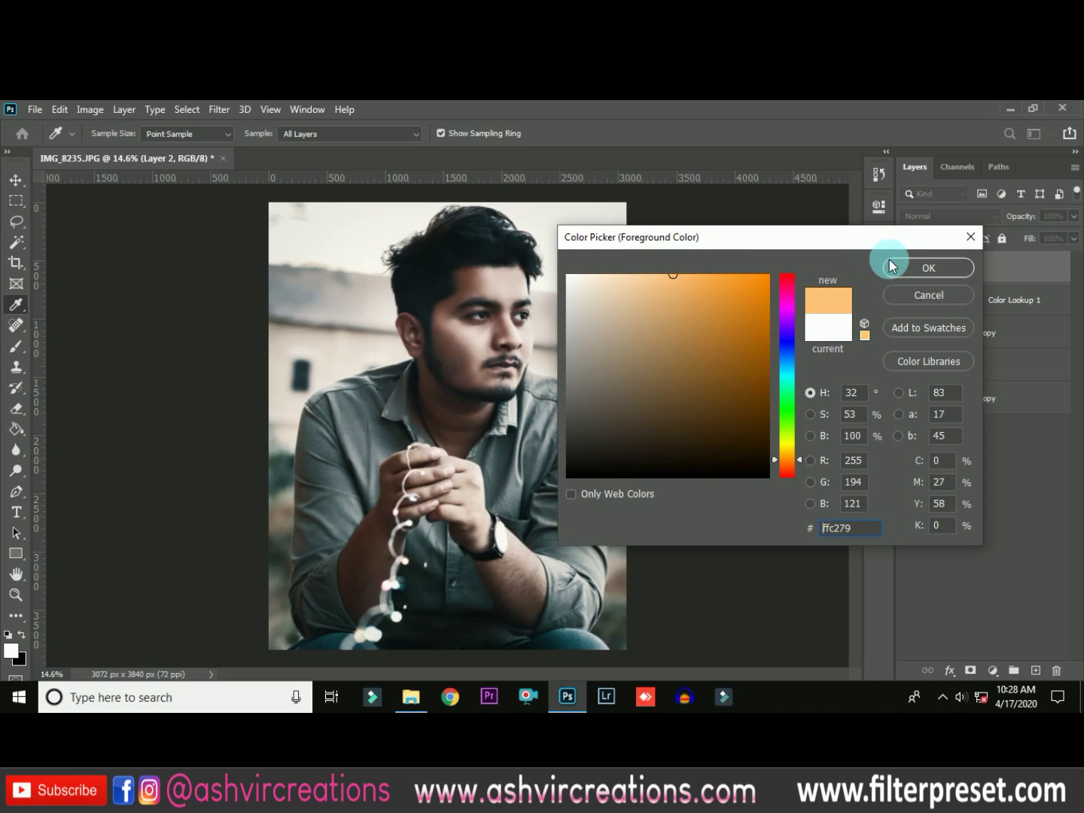
left_click_drag(483, 375, 450, 375)
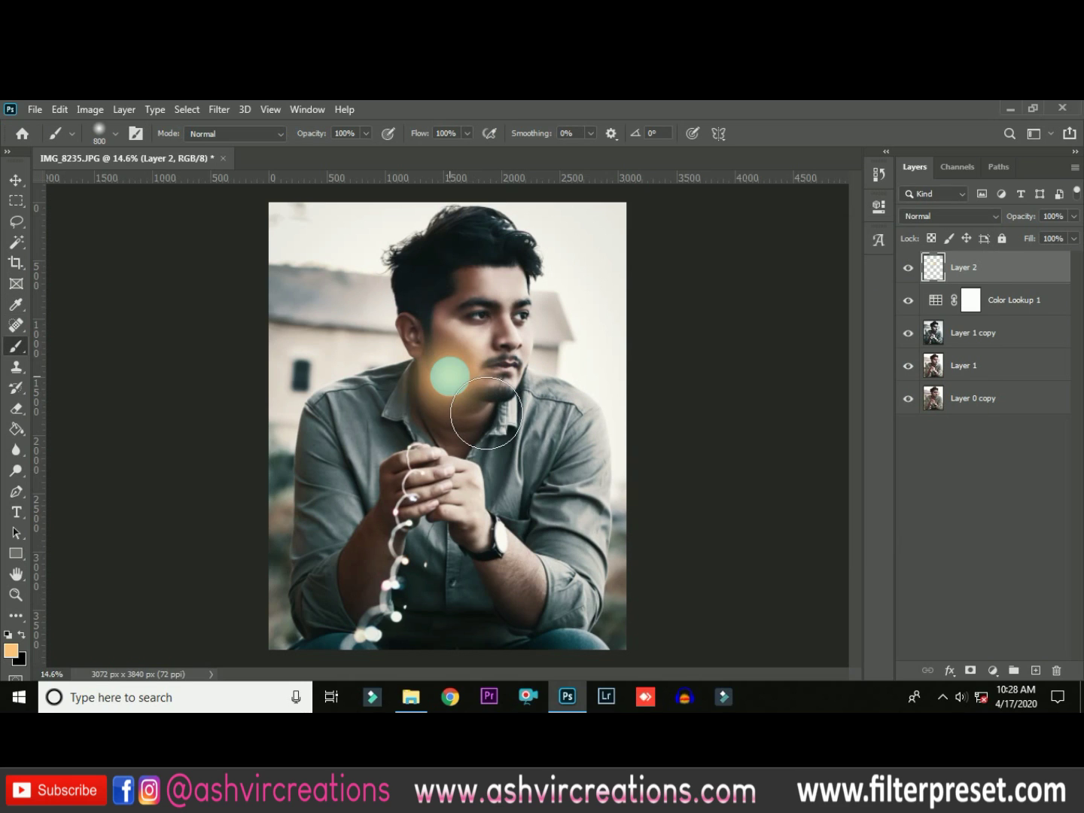
Set the blend mode of Layer 2 to Screen
key("v")
left_click(922, 216)
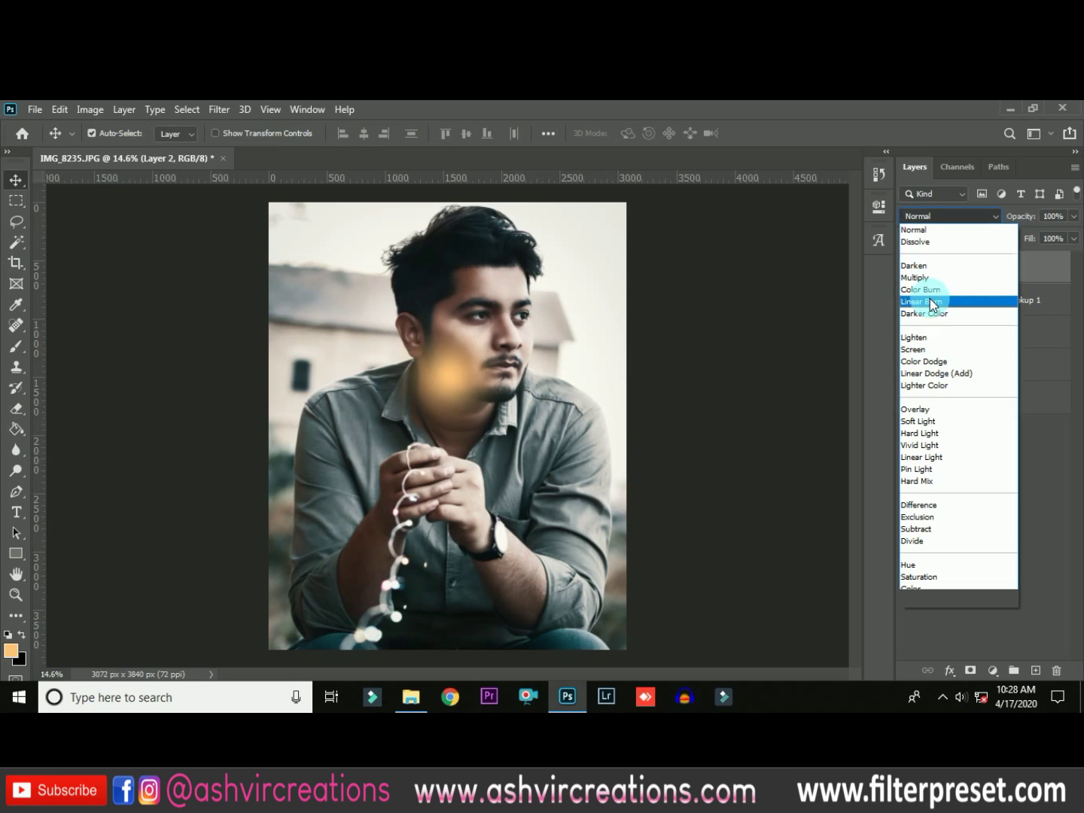
left_click(913, 349)
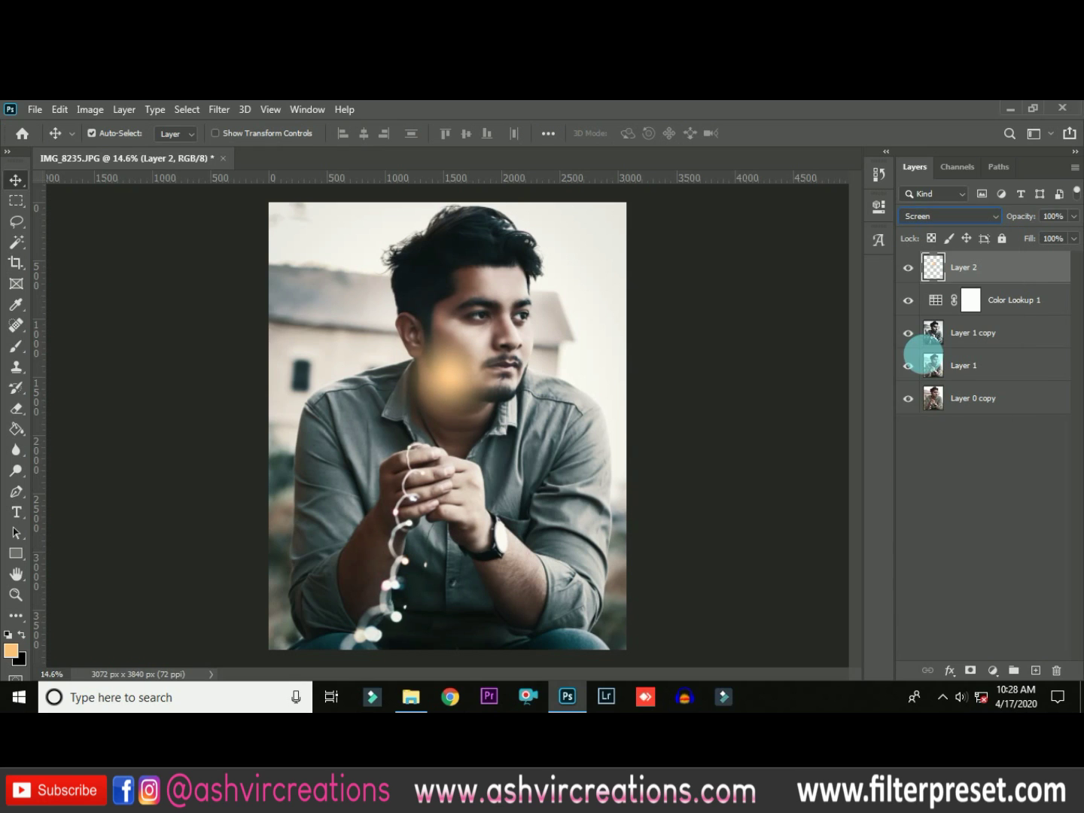
Move the orange glow beside the hair in the portrait's upper-left area and enlarge it with Free Transform
mouse_move(535, 430)
left_mouse_down()
mouse_move(508, 435)
mouse_move(619, 546)
mouse_move(416, 263)
mouse_move(423, 282)
mouse_move(624, 295)
mouse_move(640, 346)
mouse_move(353, 245)
mouse_move(416, 273)
left_mouse_up()
key("ctrl+t")
left_click_drag(525, 389, 566, 426)
left_click_drag(383, 265, 374, 256)
key("Return")
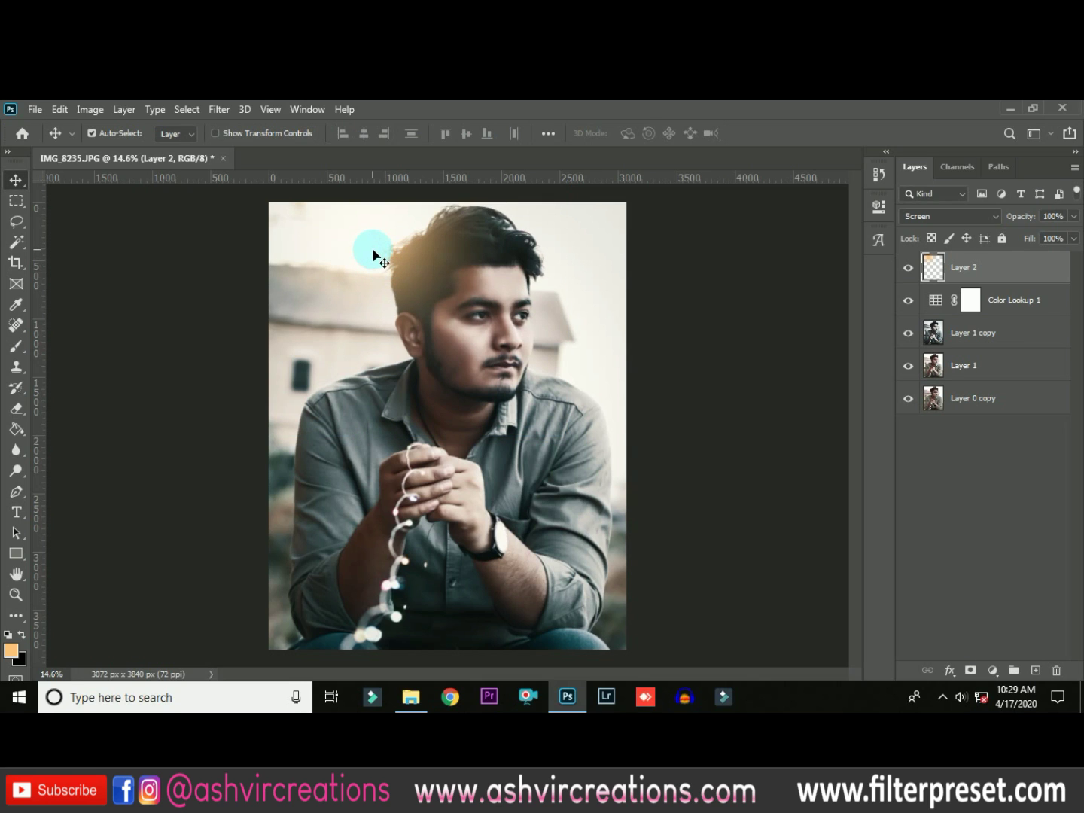
Adjust the colour of the orange glow on Layer 2 with Hue/Saturation
scroll(374, 256, "up", 1)
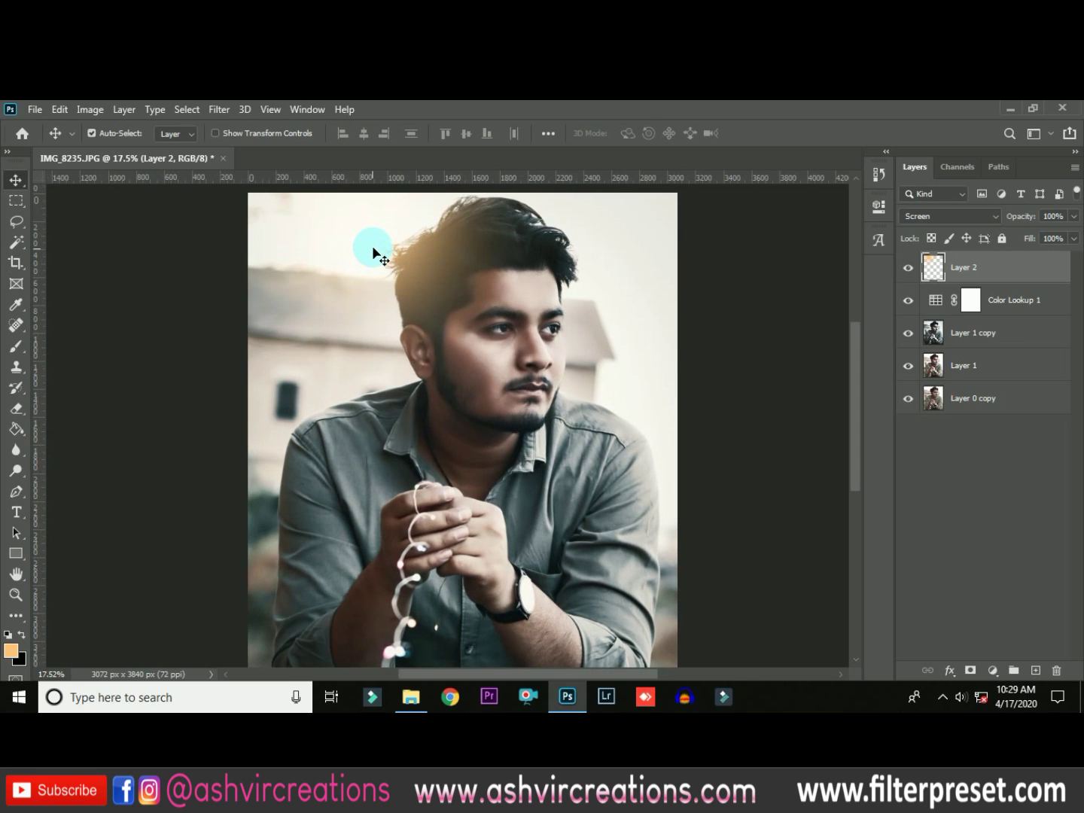
left_click_drag(373, 256, 624, 280)
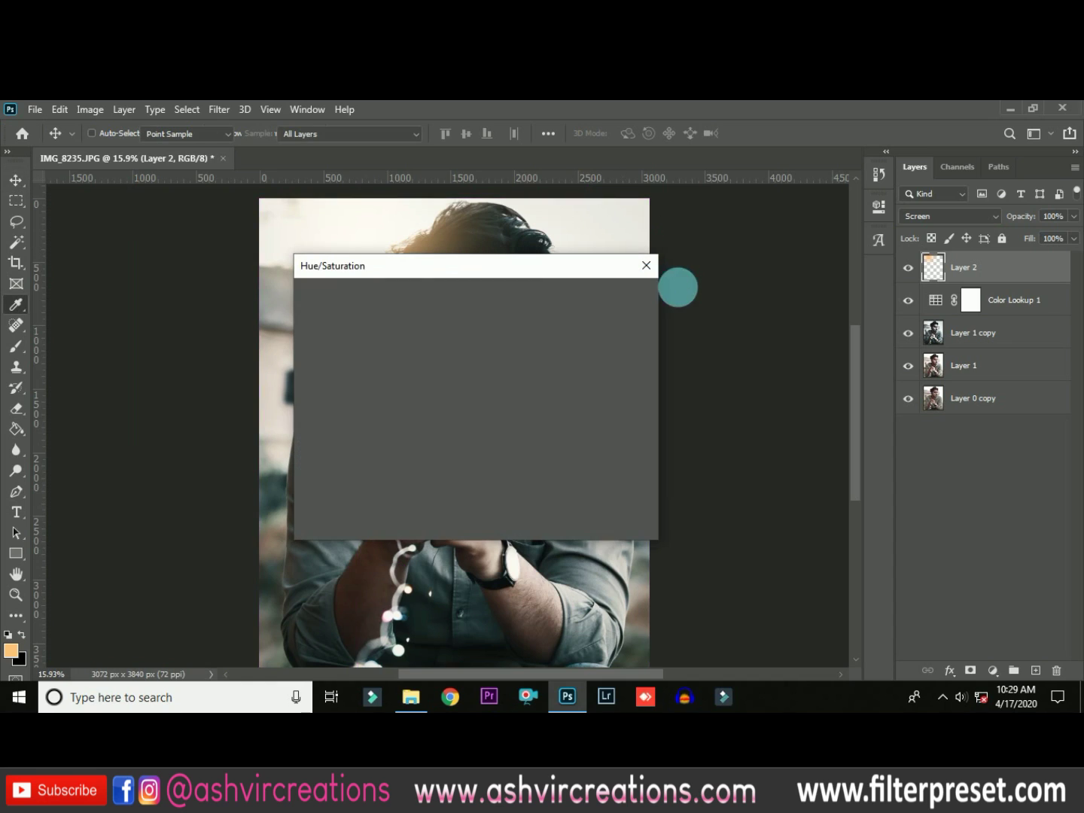
left_click_drag(566, 260, 848, 254)
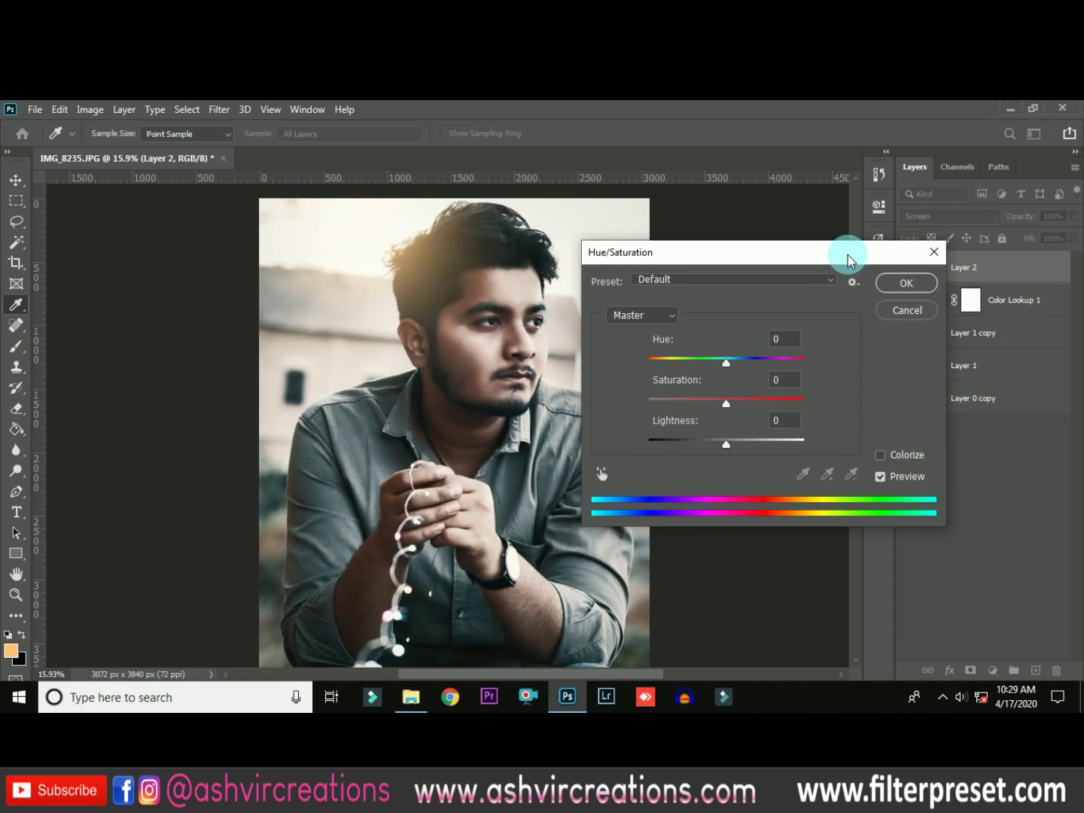
left_click_drag(724, 362, 710, 407)
left_click(899, 284)
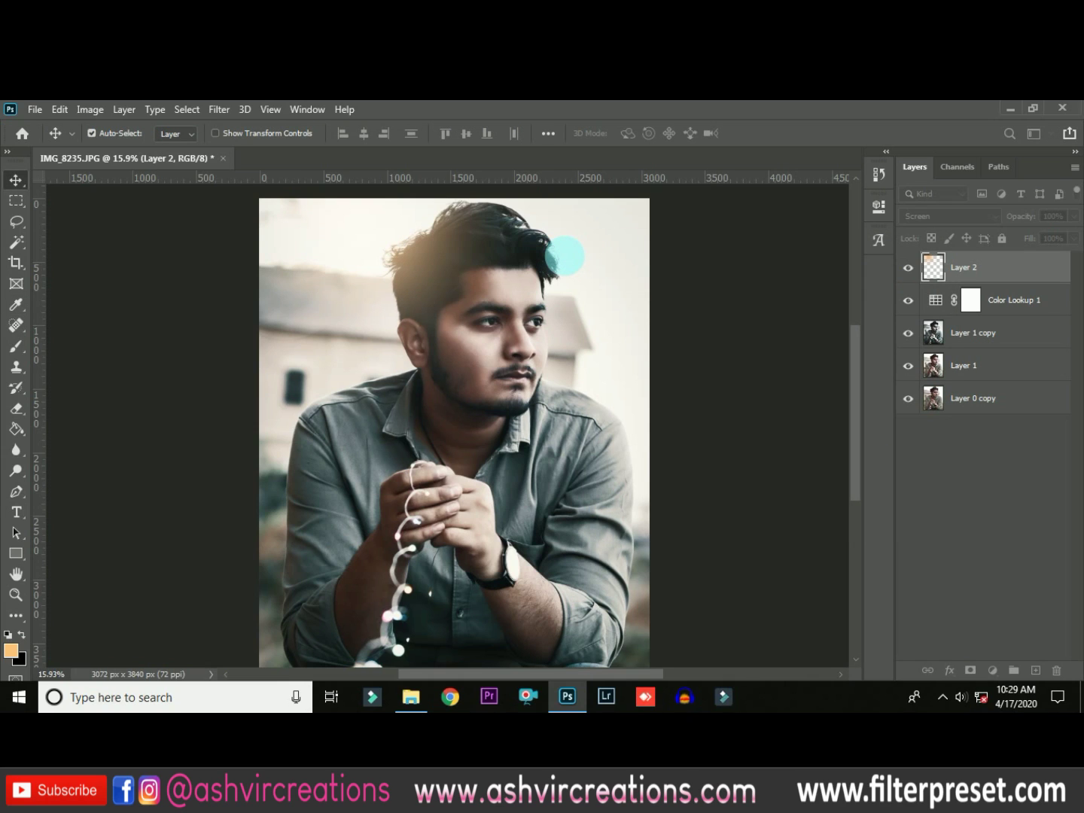
Hide and show Layer 2 to compare the whole portrait with and without the glow
scroll(566, 255, "down", 2)
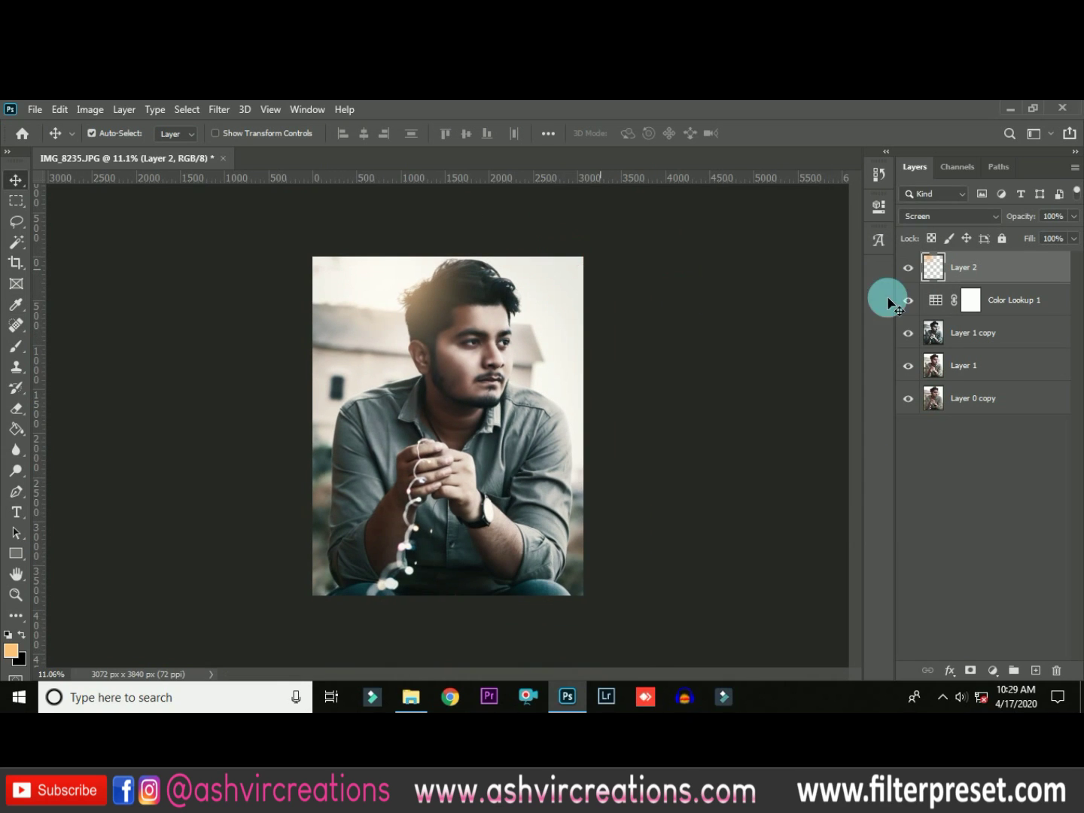
scroll(545, 336, "up", 1)
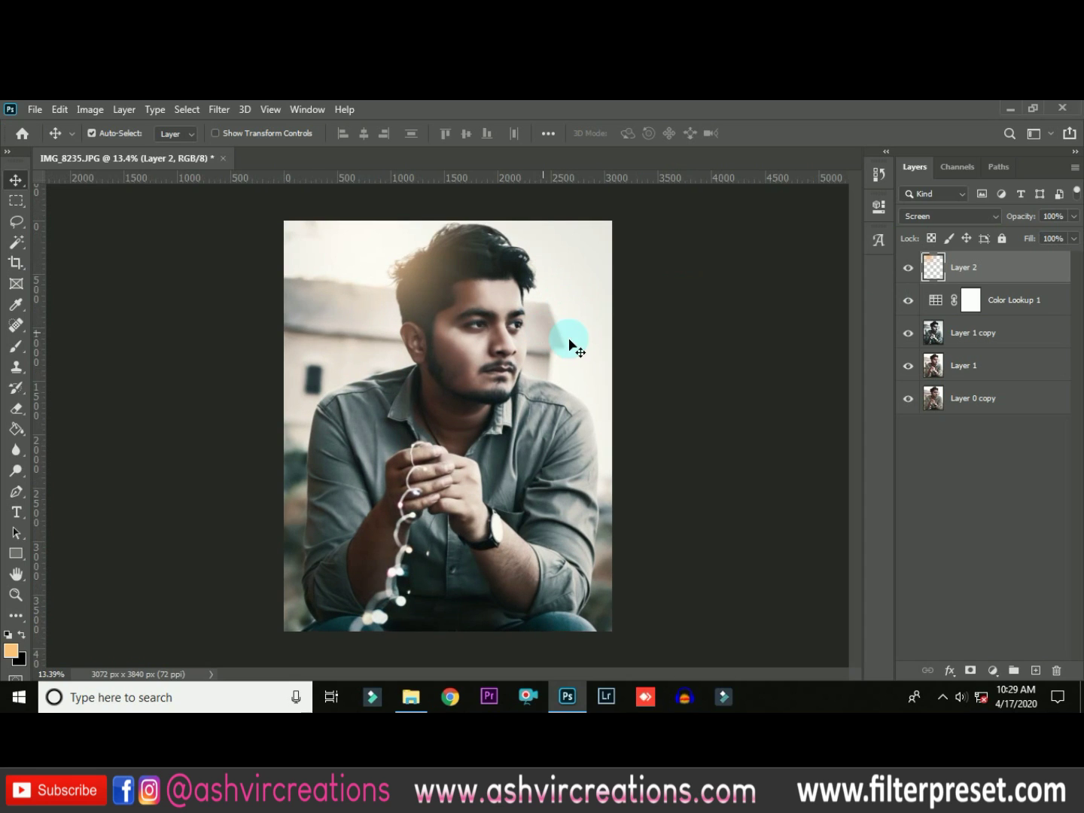
left_click(908, 268)
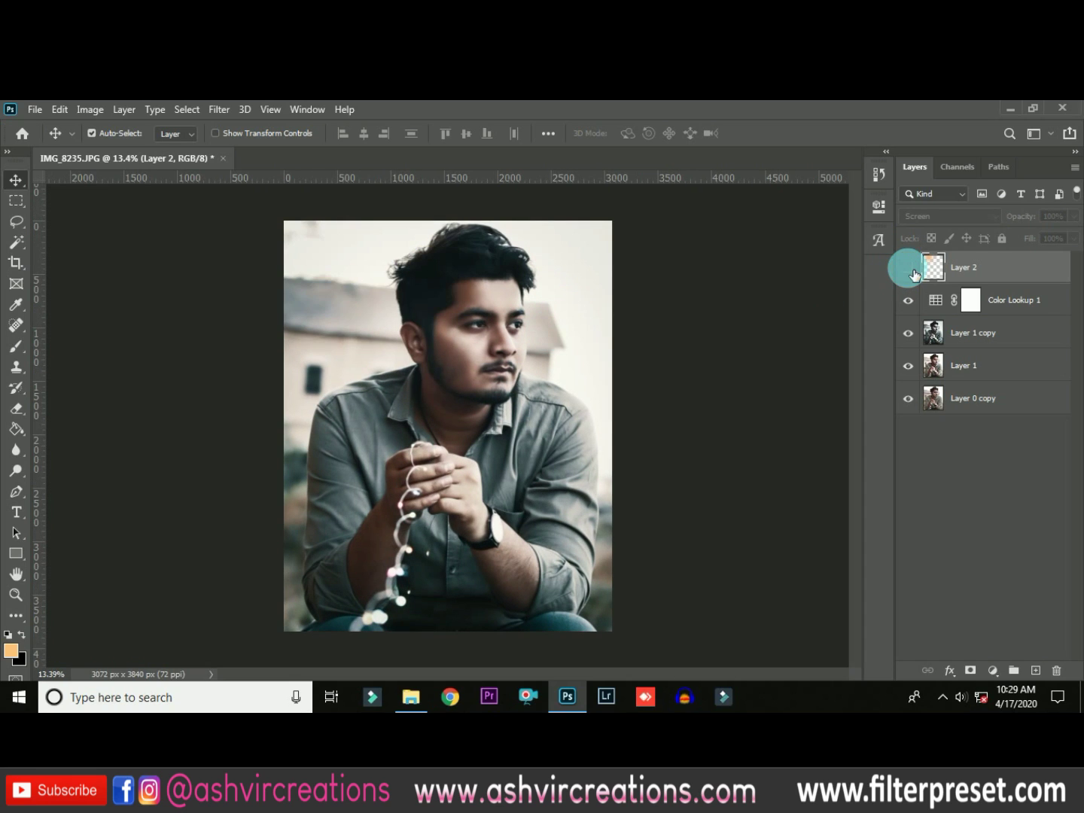
left_click(908, 268)
left_click(911, 269)
left_click(909, 267)
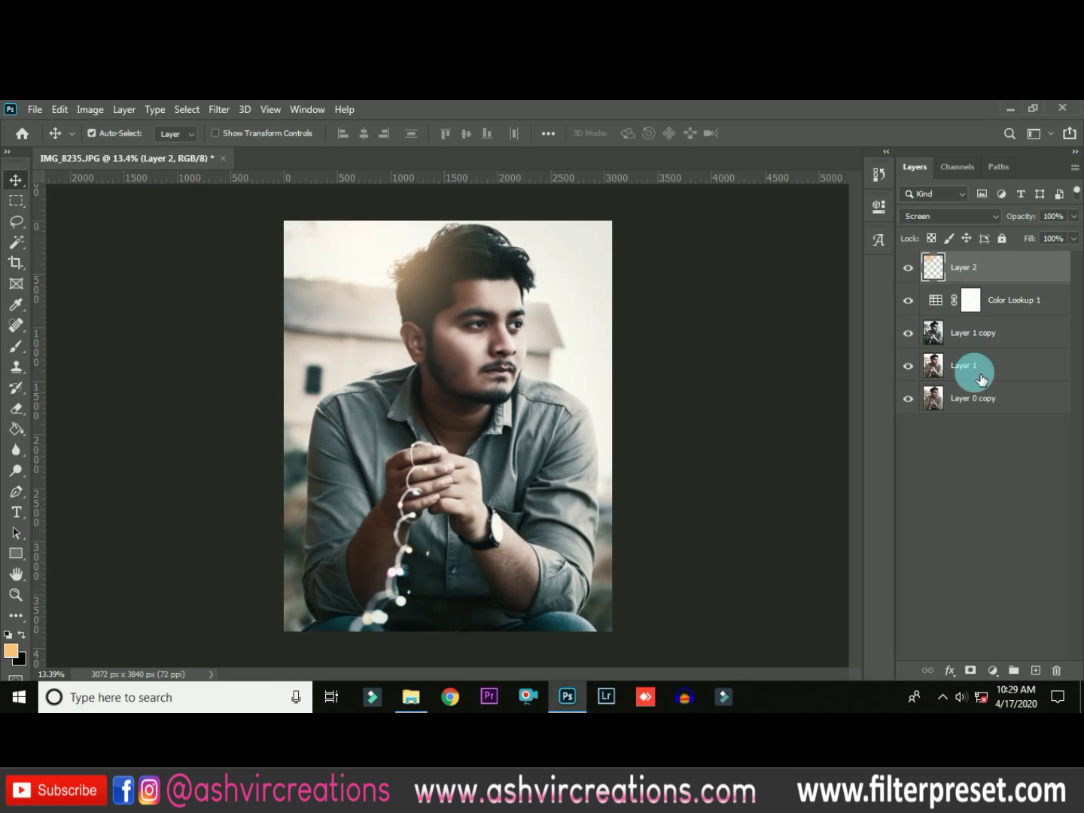
left_click(980, 375, "shift")
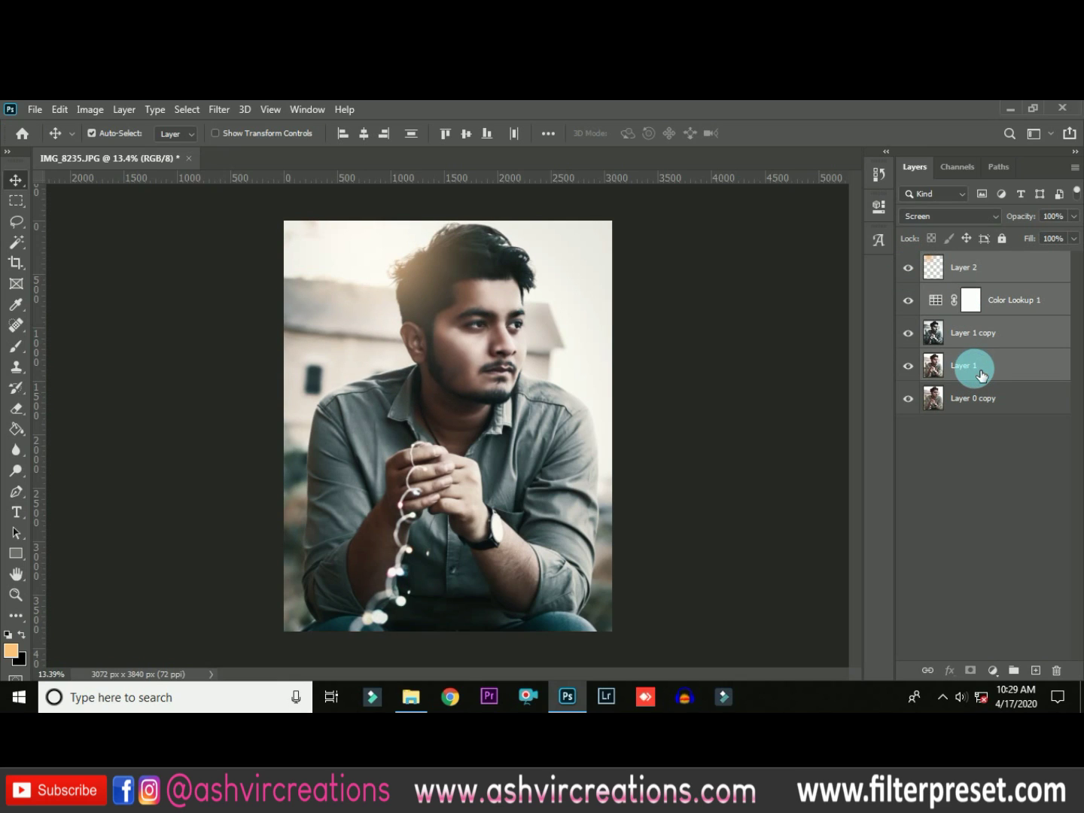
right_click(975, 368)
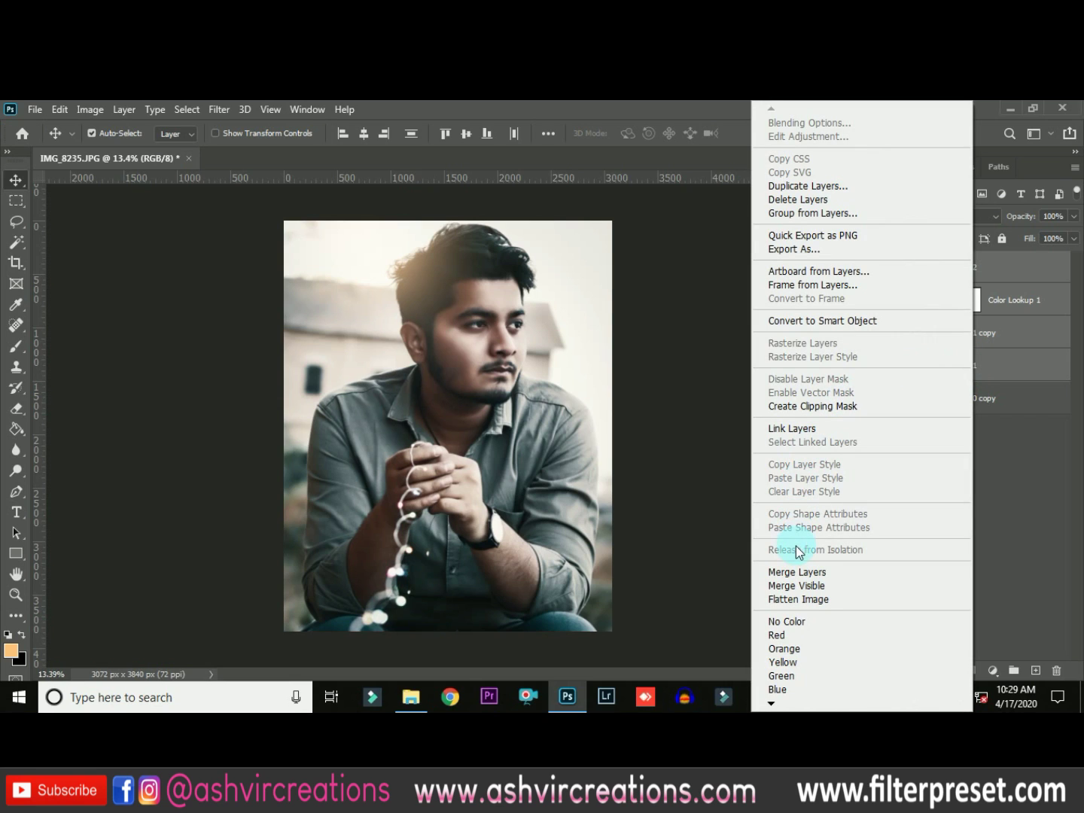
left_click(1020, 358)
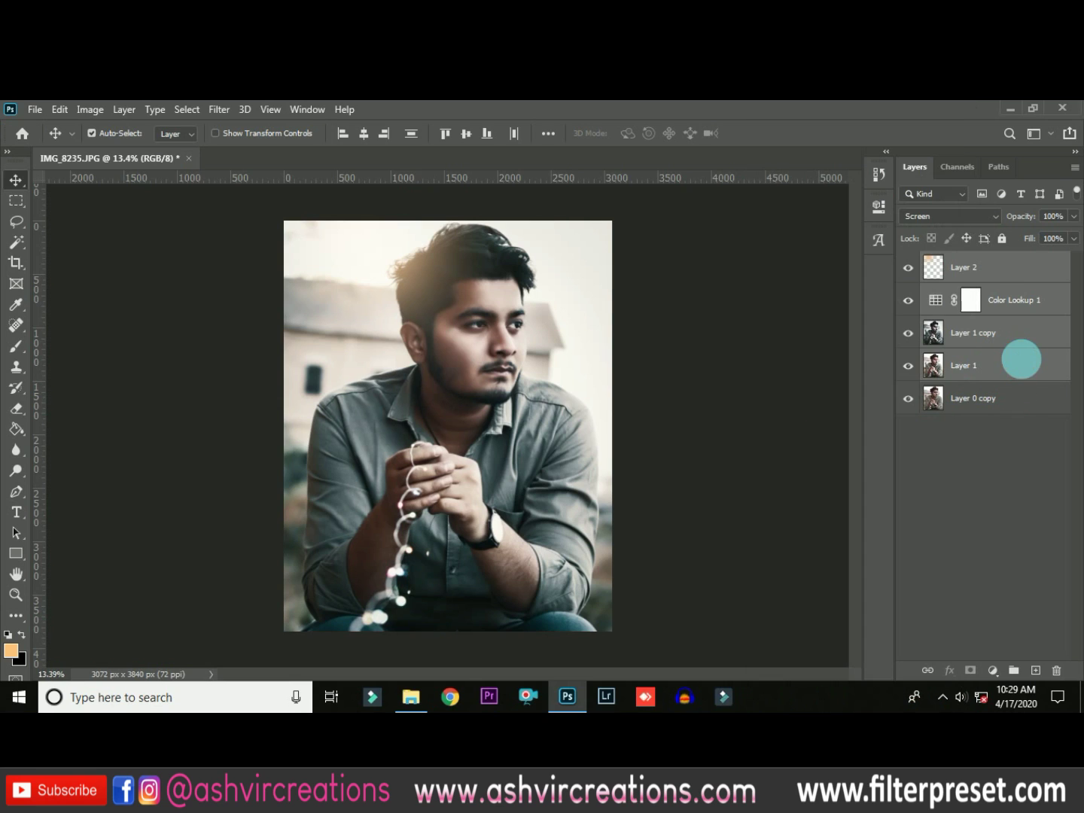
left_click(989, 345)
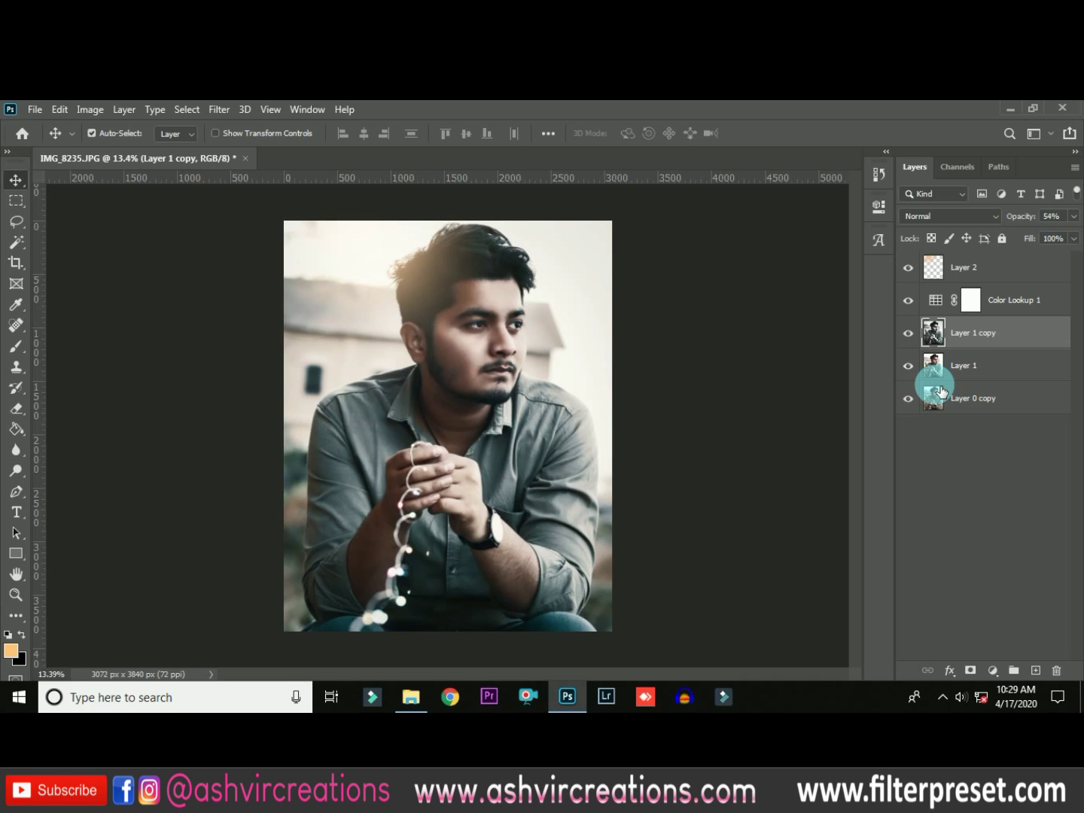
Merge Layer 1, Layer 1 copy, Color Lookup 1 and Layer 2 into one layer
left_click(999, 368)
left_click(1001, 269, "shift")
right_click(1011, 272)
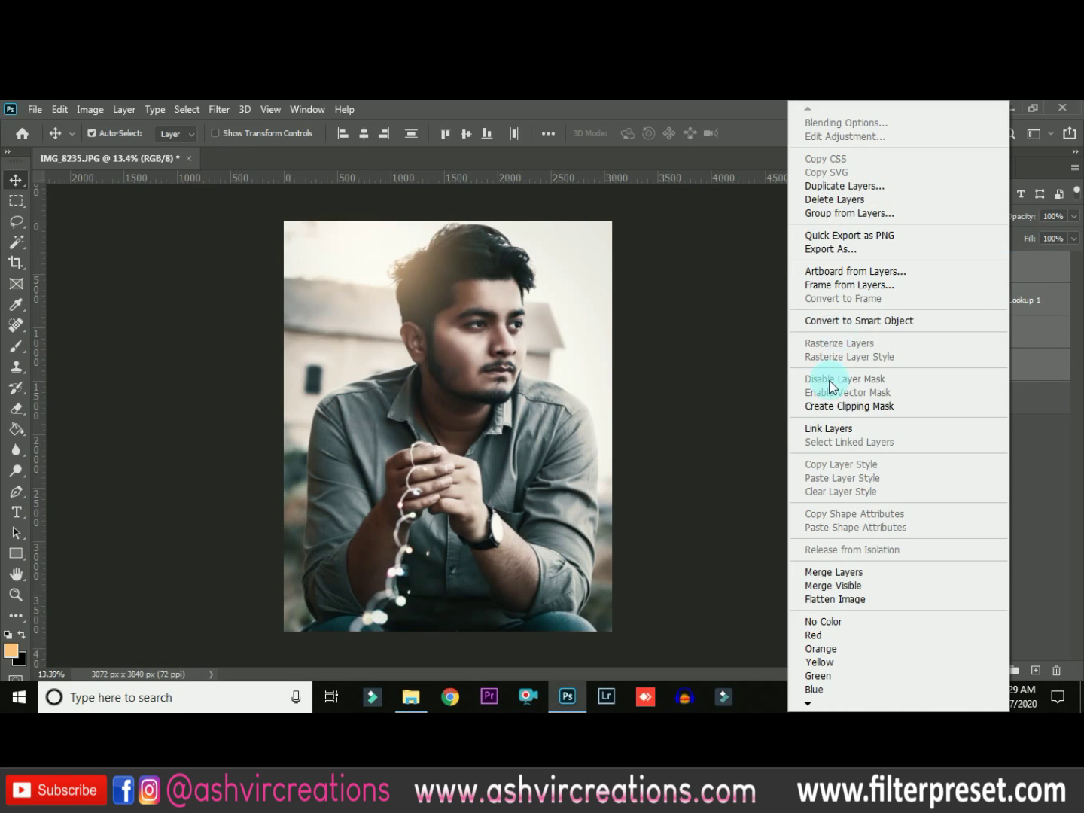
left_click(824, 570)
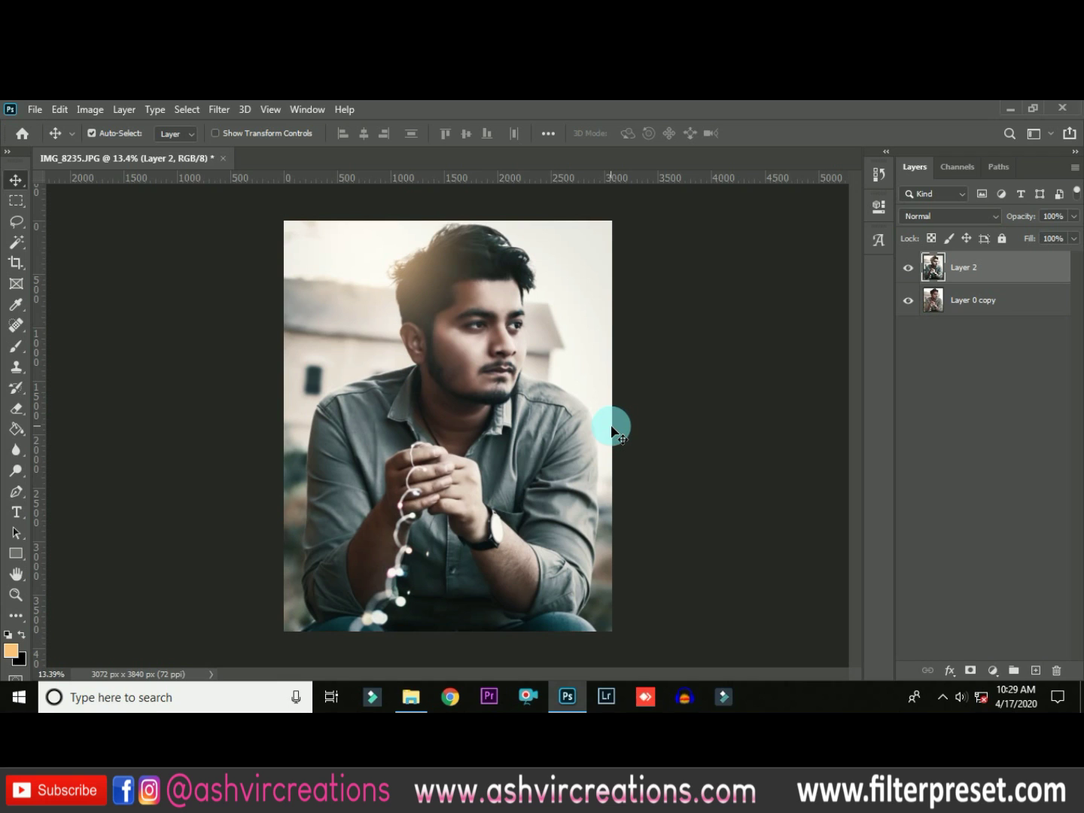
Crop the document to the existing 4:5 frame around the portrait, deleting the pixels that lie outside it
key("c")
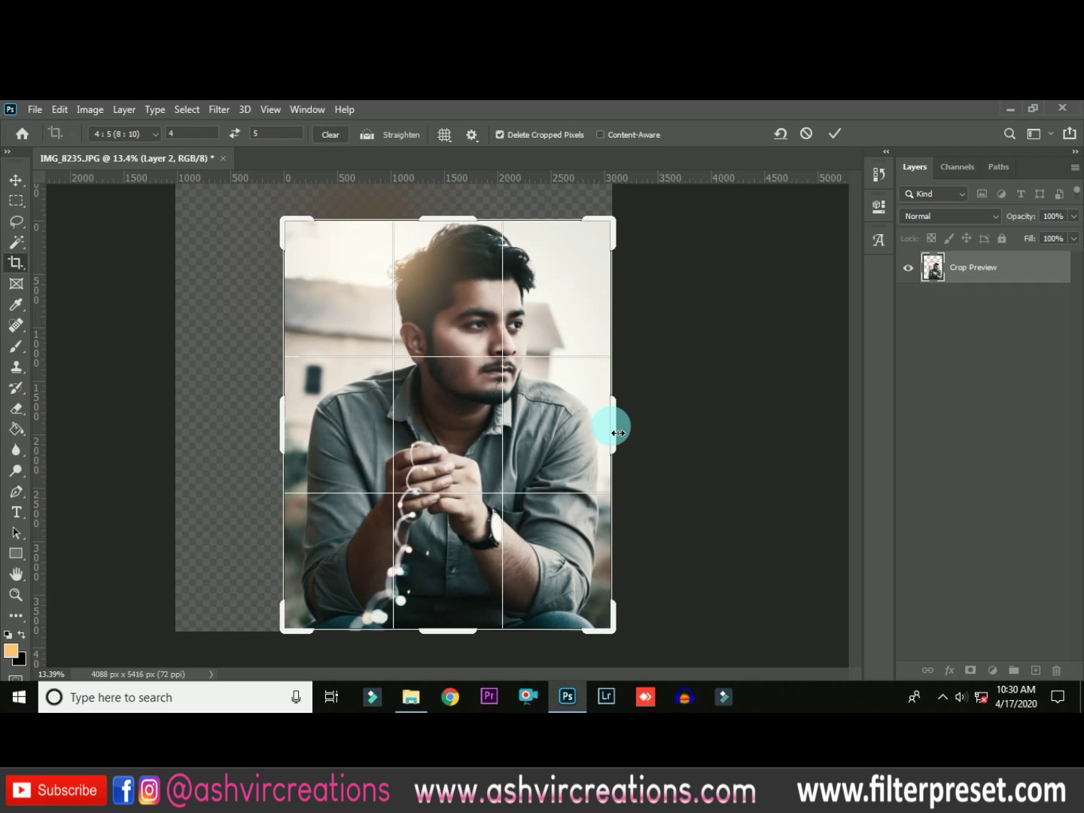
key("Return")
key("v")
Compare the whole portrait before and after the edit by repeatedly hiding and showing the merged Layer 2
key("ctrl+0")
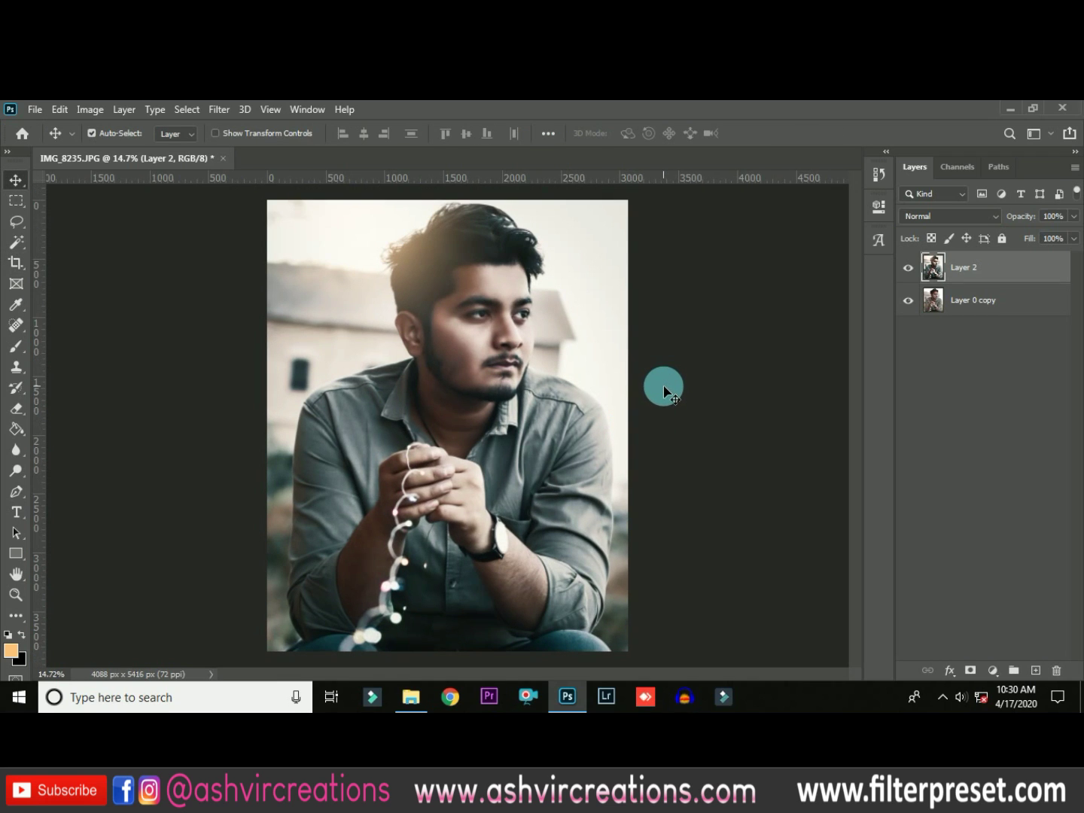
left_click(908, 267)
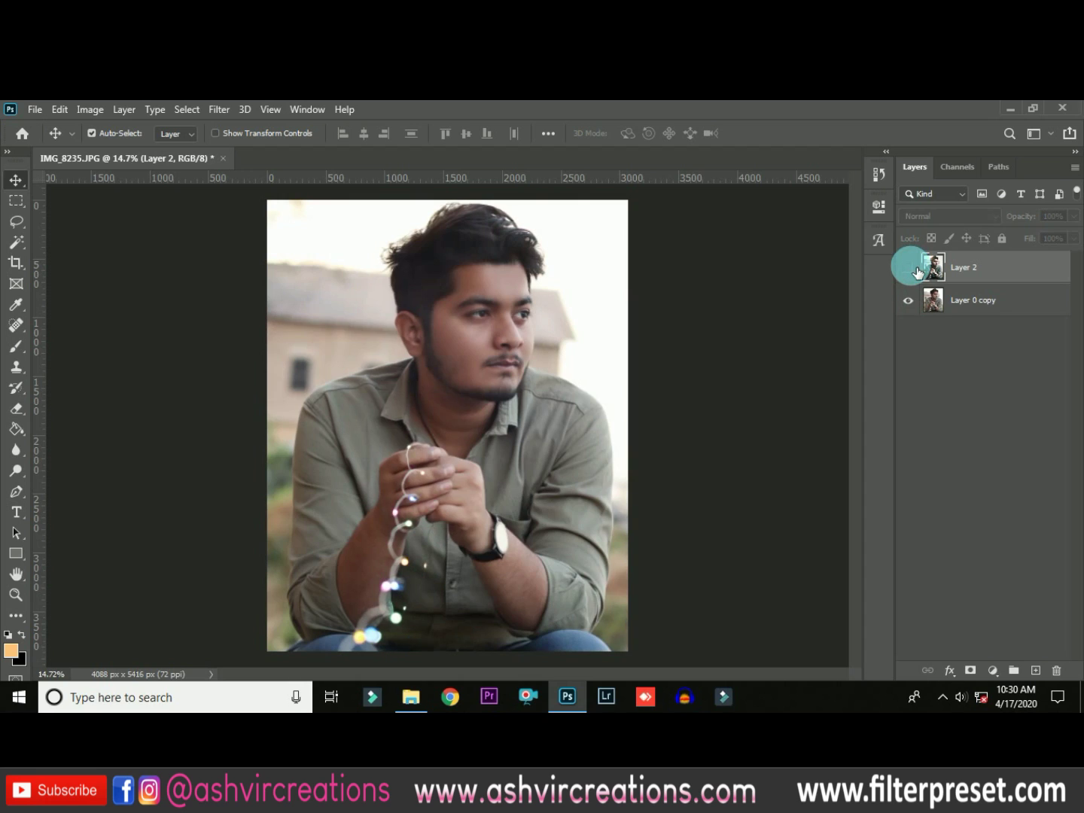
key("ctrl+z")
key("ctrl+shift+z")
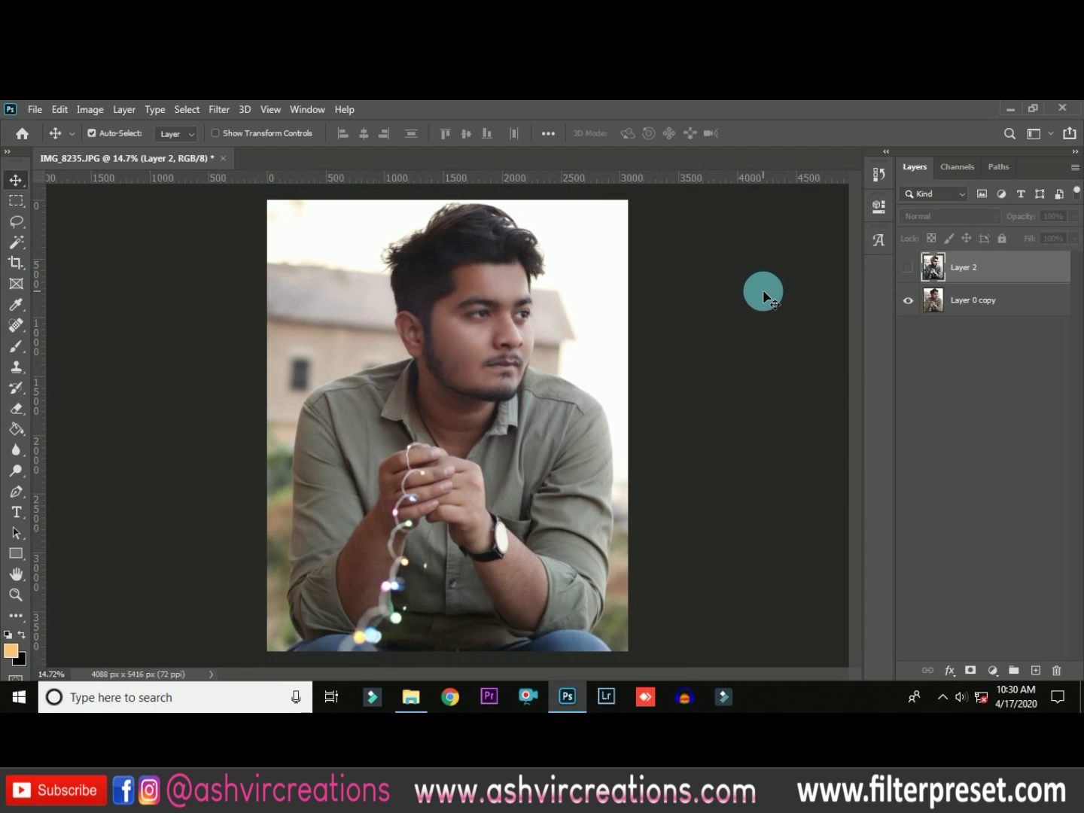
left_click(911, 273)
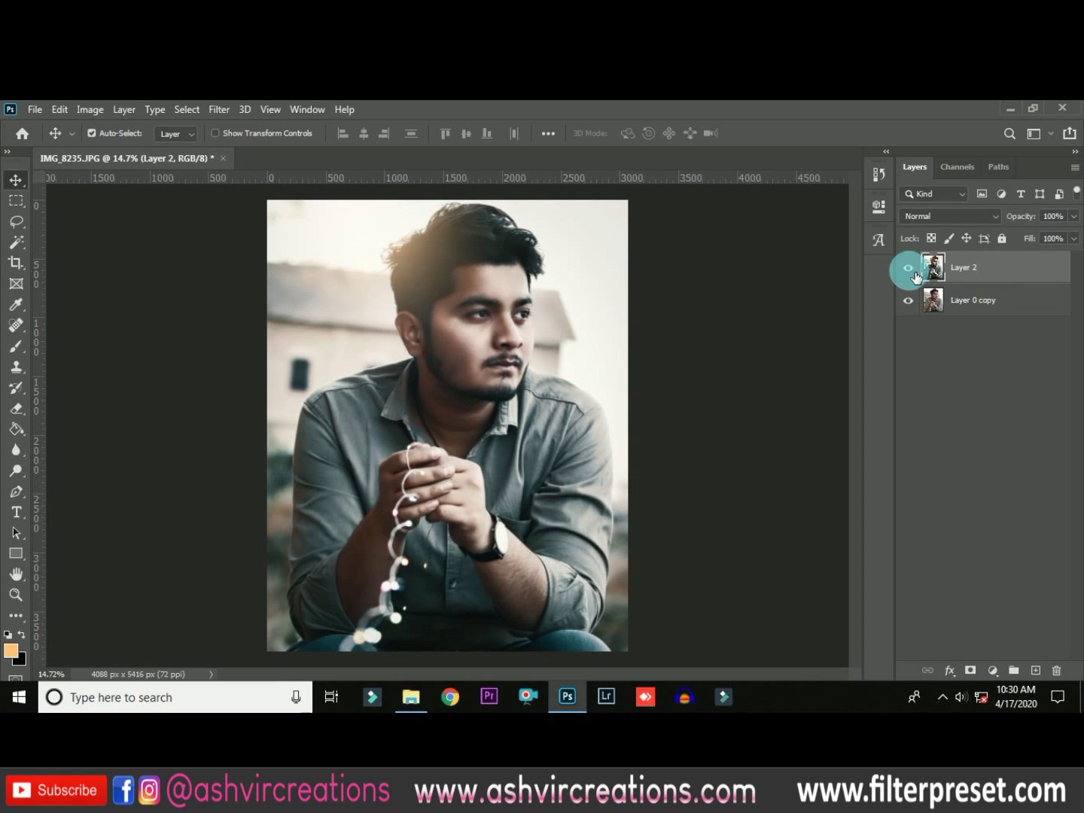
left_click(913, 274)
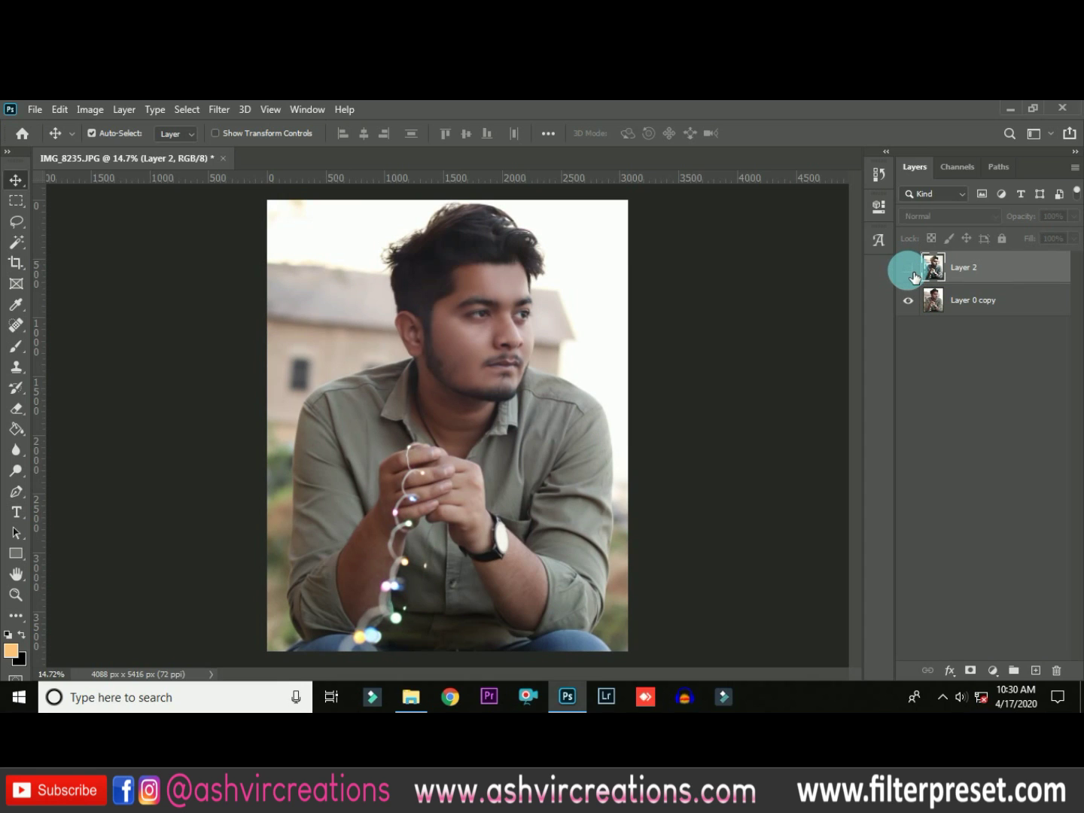
left_click(909, 268)
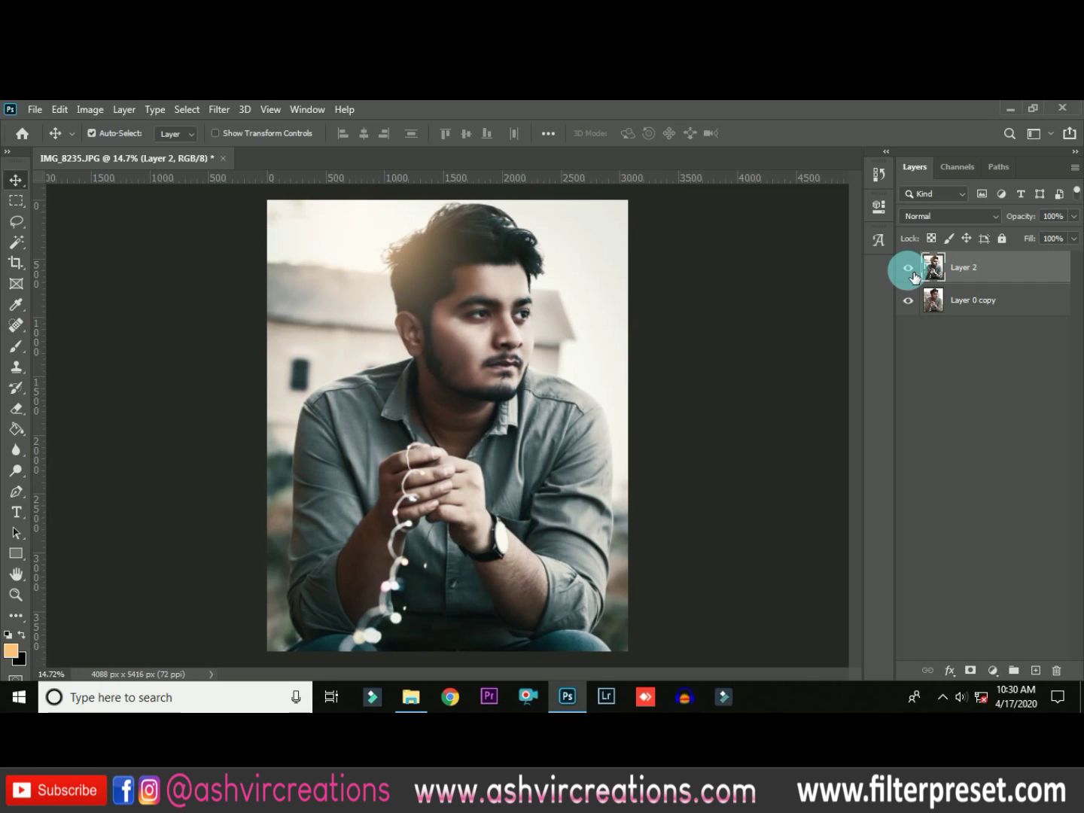
left_click(911, 270)
left_click(911, 271)
left_click(909, 269)
left_click(909, 269)
left_click(910, 270)
left_click(910, 269)
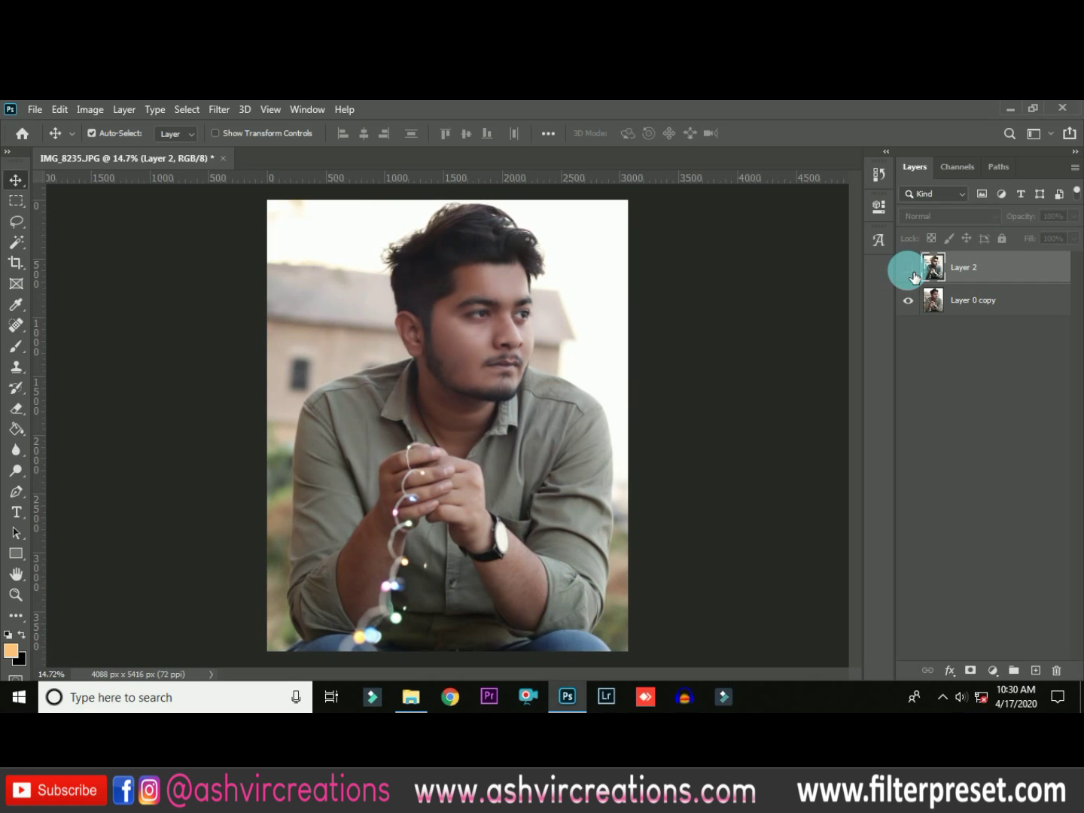
left_click(909, 270)
left_click(910, 268)
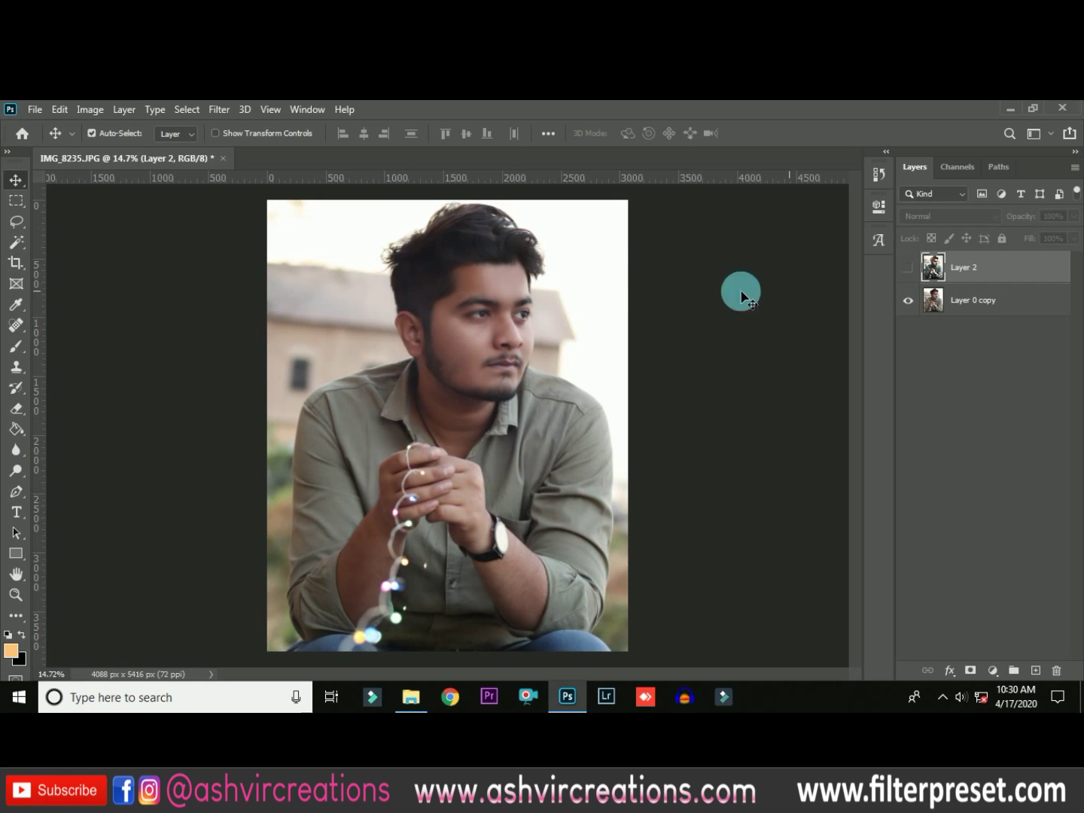
Examine the face and hair up close with the merged Layer 2 shown and hidden
scroll(740, 290, "up", 4)
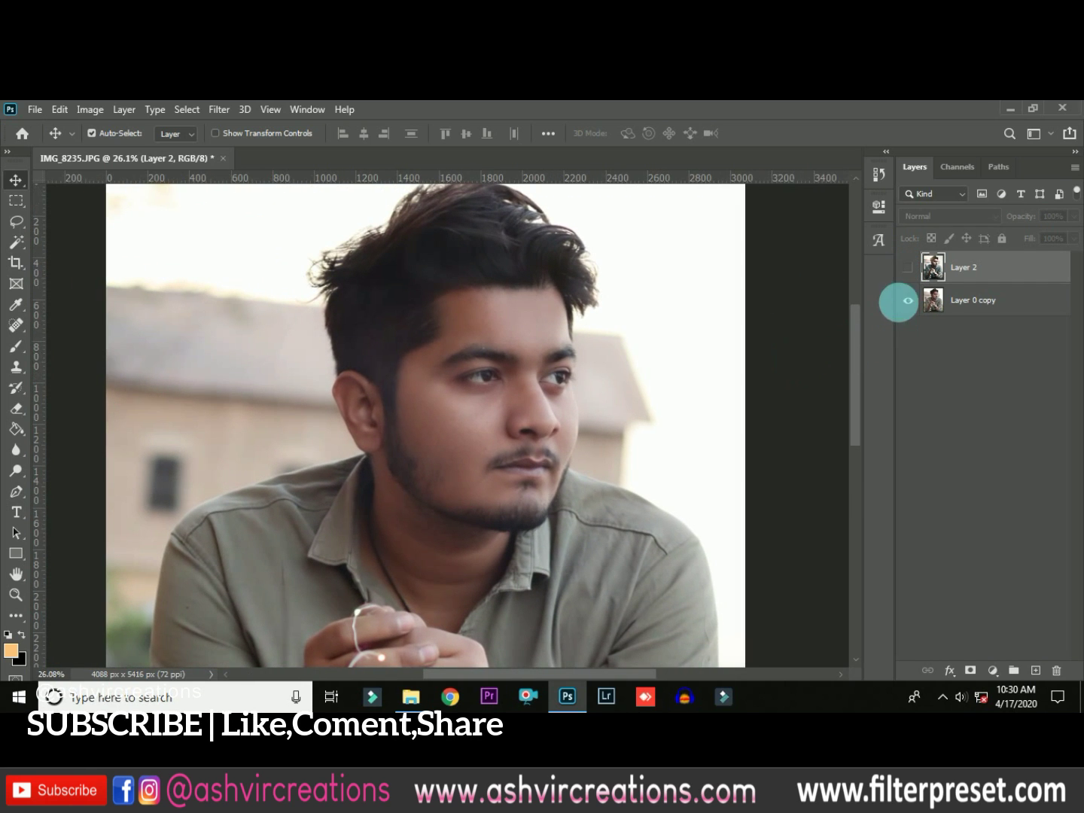
left_click(908, 270)
left_click(909, 269)
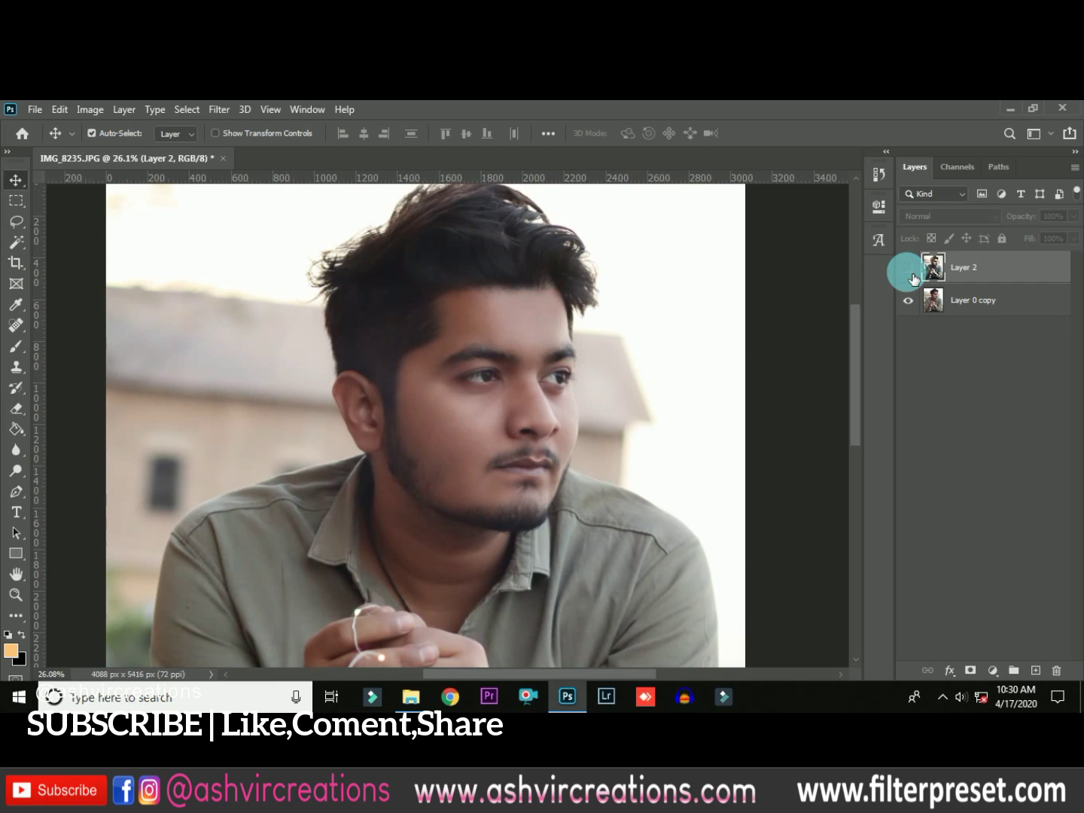
left_click(910, 269)
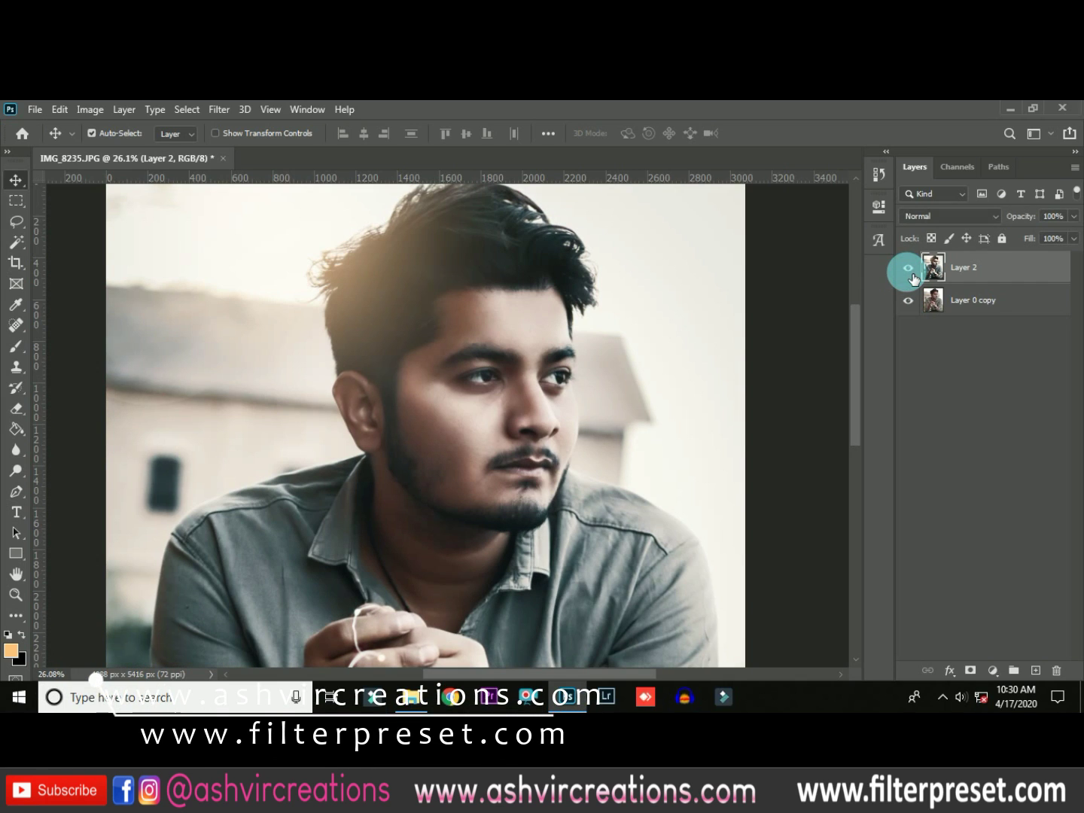
left_click(909, 269)
left_click(909, 268)
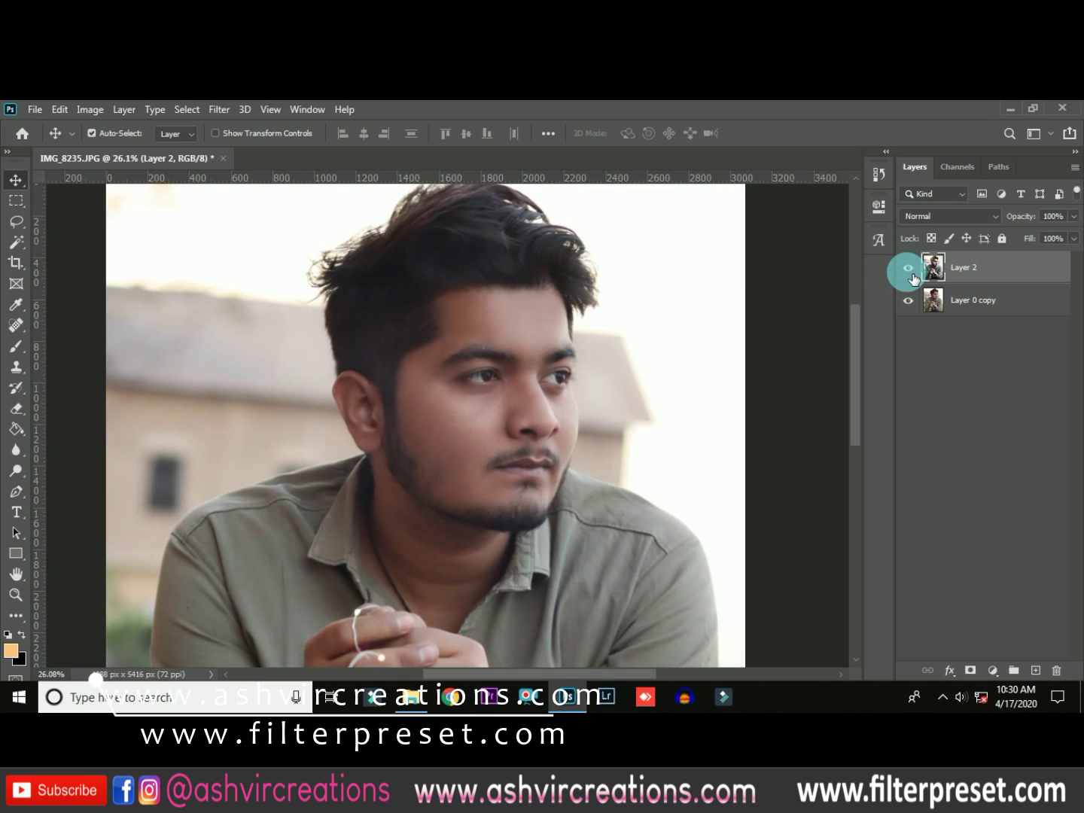
Review the full portrait once more against Layer 0 copy, leaving the merged Layer 2 visible
key("ctrl+0")
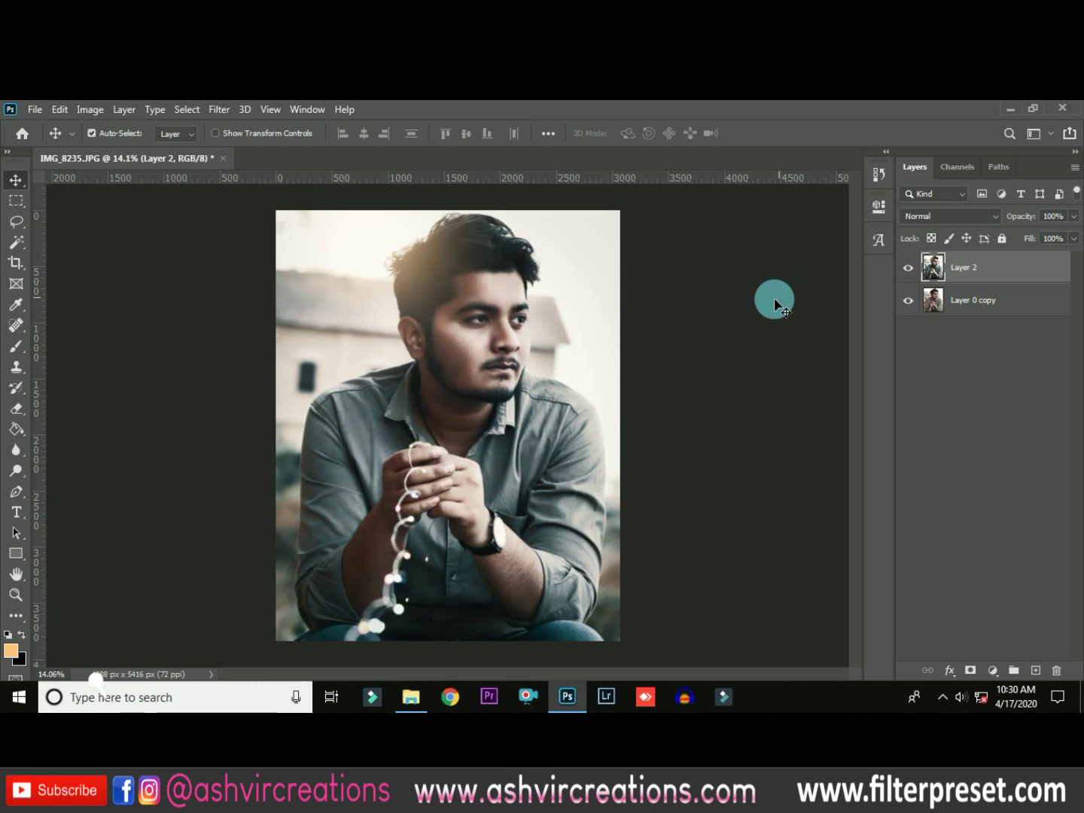
key("ctrl+0")
left_click(912, 269)
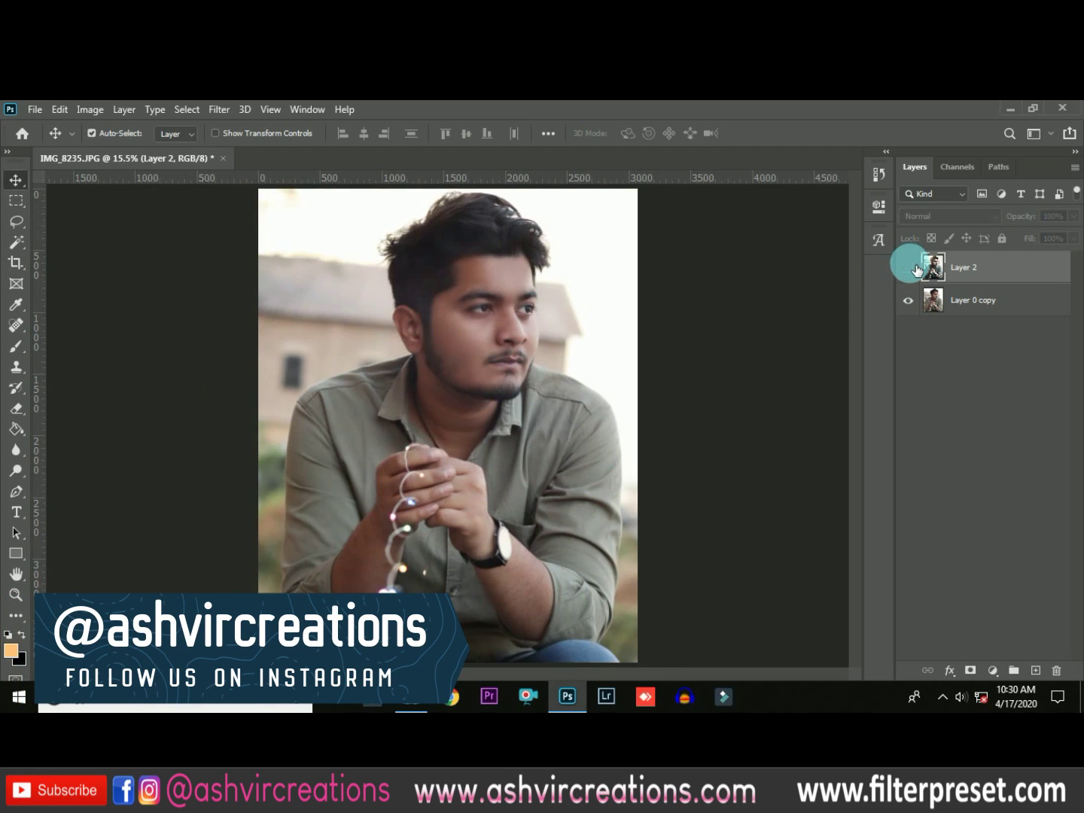
left_click(916, 274)
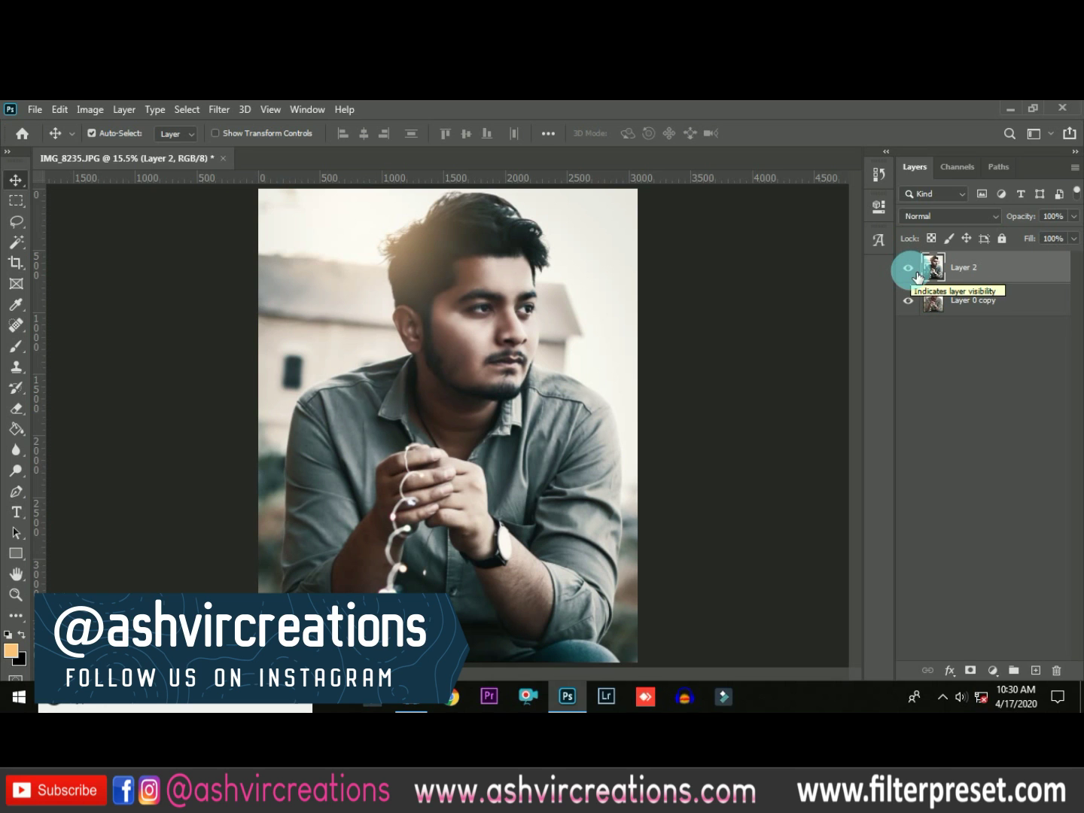